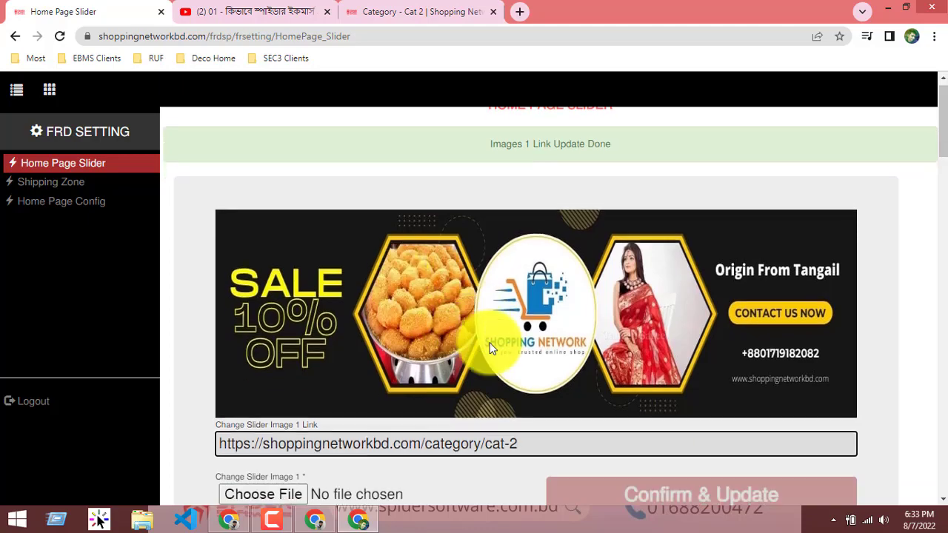
Step: Try to upload fa1a8e1b-48d3-41de-b4aa-ef56be17bc9c.jpg from Downloads as slider image 2 and read the resulting upload message
{"action": "key", "text": "Return"}
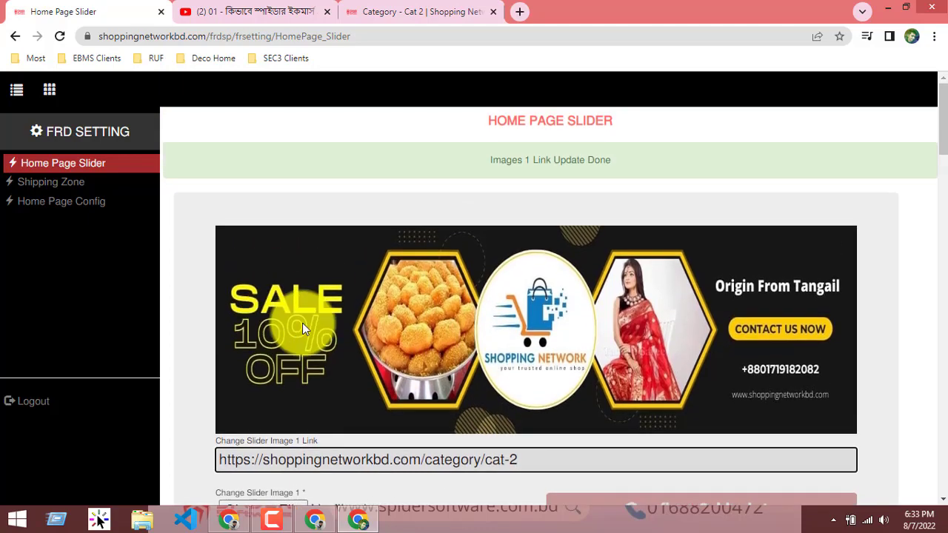
{"action": "scroll", "coordinate": [302, 323], "scroll_direction": "down", "scroll_amount": 8}
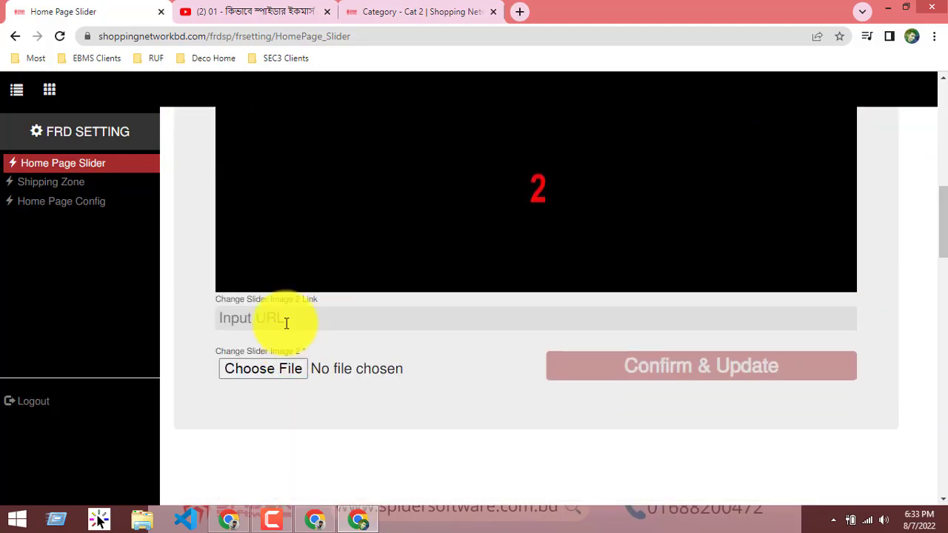
{"action": "left_click", "coordinate": [254, 368]}
{"action": "left_click", "coordinate": [561, 366]}
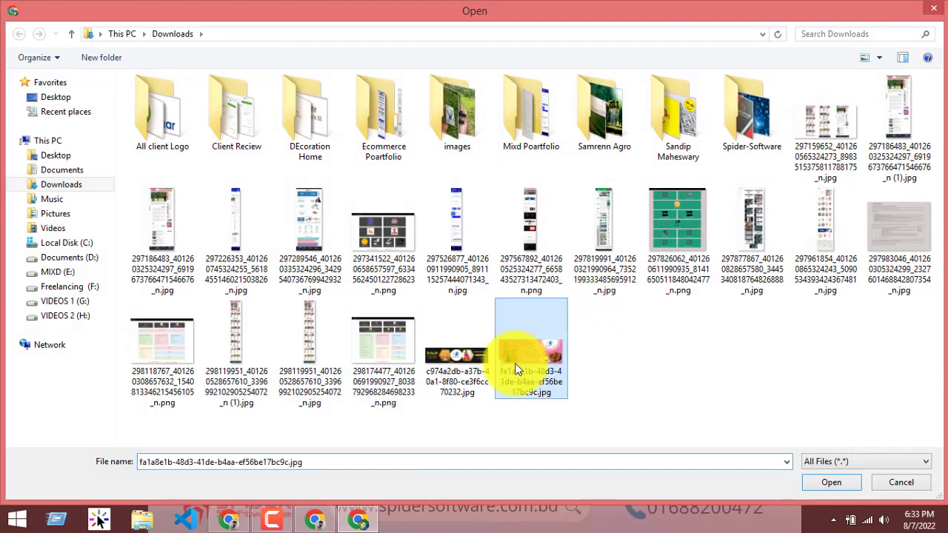
{"action": "left_click", "coordinate": [855, 480]}
{"action": "scroll", "coordinate": [592, 385], "scroll_direction": "down", "scroll_amount": 7}
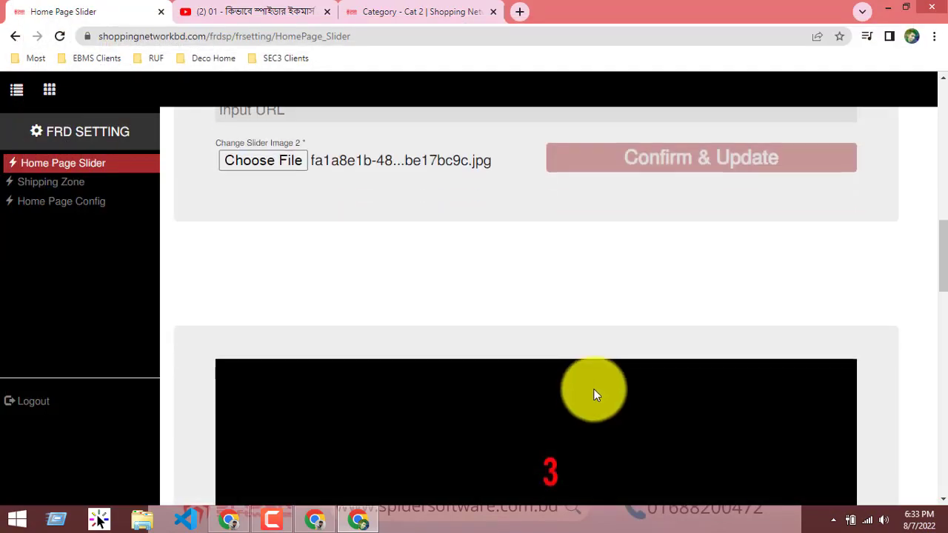
{"action": "scroll", "coordinate": [634, 318], "scroll_direction": "up", "scroll_amount": 6}
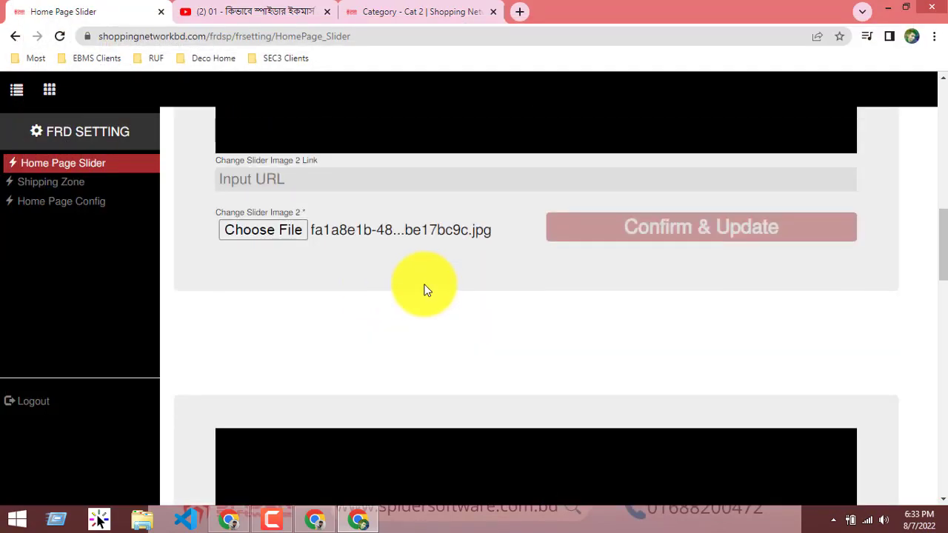
{"action": "left_click", "coordinate": [668, 239]}
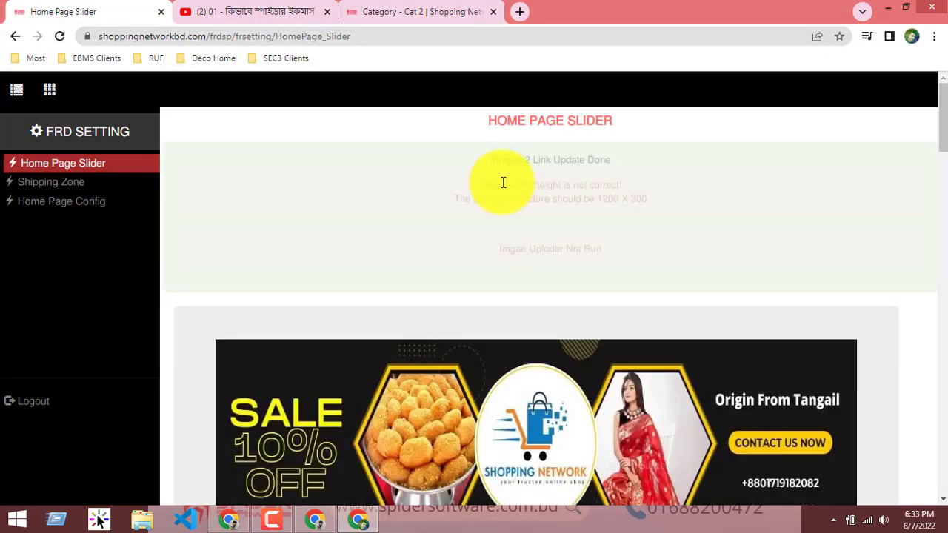
{"action": "left_click_drag", "start_coordinate": [481, 184], "coordinate": [722, 199]}
{"action": "left_click", "coordinate": [723, 199]}
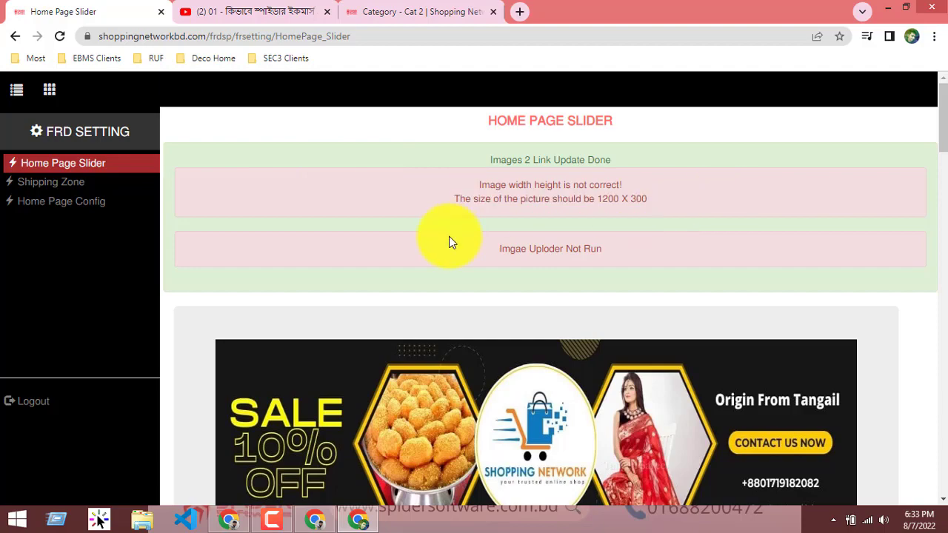
{"action": "scroll", "coordinate": [444, 238], "scroll_direction": "down", "scroll_amount": 2}
{"action": "scroll", "coordinate": [443, 237], "scroll_direction": "down", "scroll_amount": 4}
{"action": "left_click", "coordinate": [207, 11]}
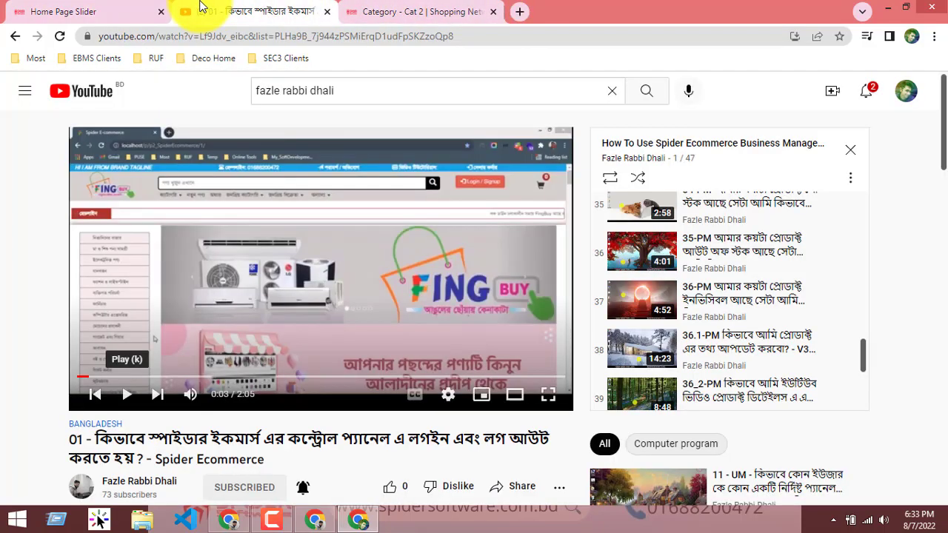
{"action": "left_click", "coordinate": [416, 9]}
{"action": "left_click", "coordinate": [518, 11]}
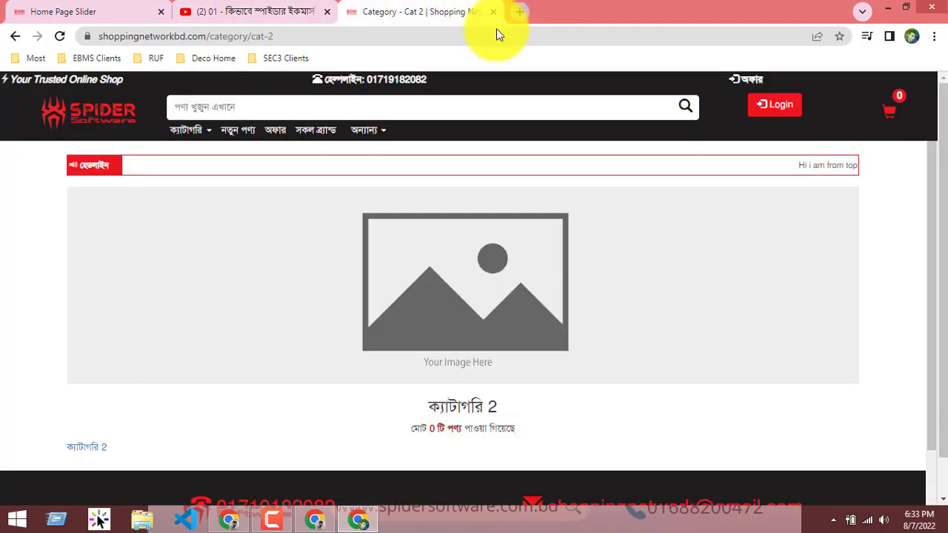
{"action": "left_click", "coordinate": [356, 287]}
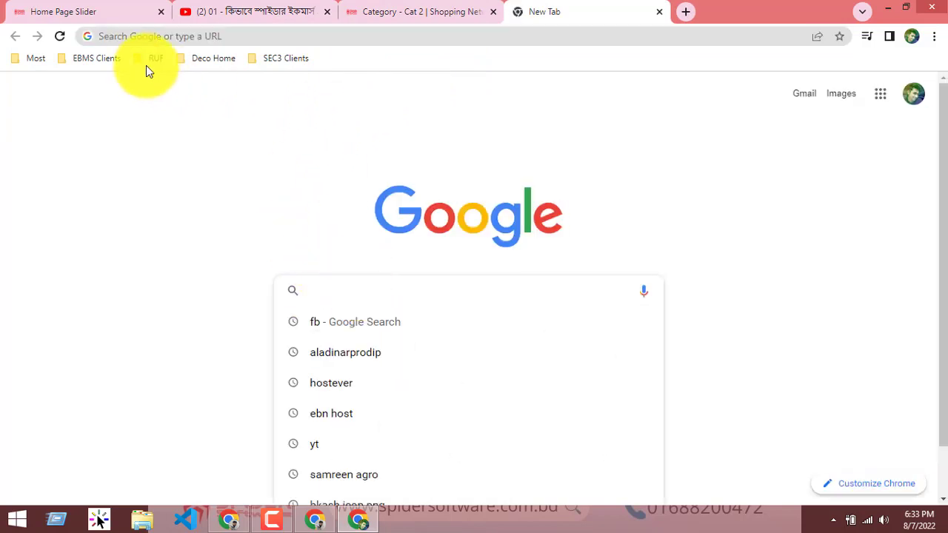
{"action": "left_click", "coordinate": [101, 59]}
{"action": "left_click", "coordinate": [658, 11]}
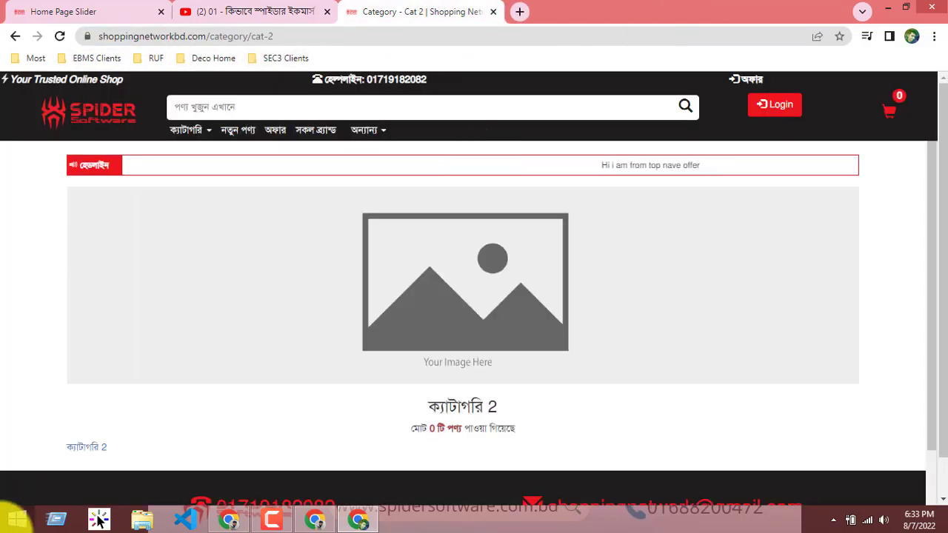
{"action": "key", "text": "super"}
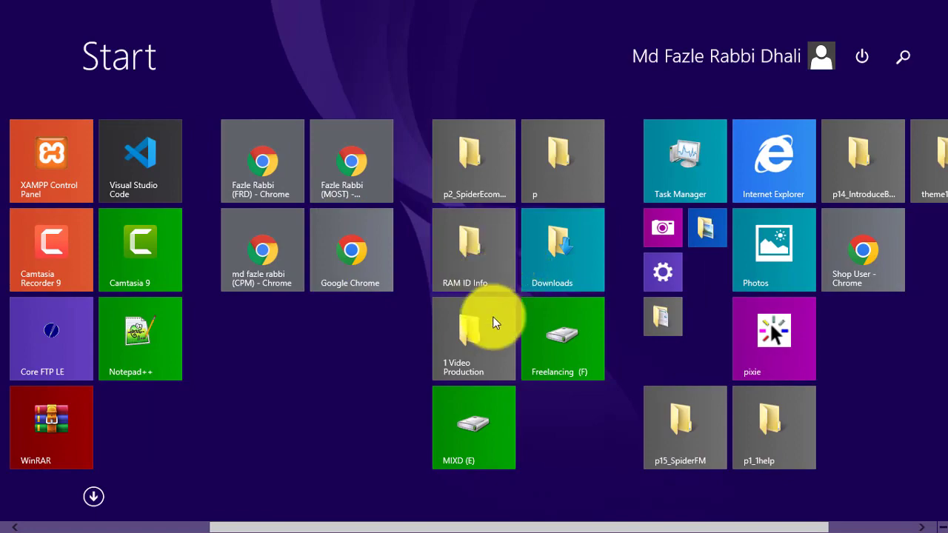
{"action": "left_click", "coordinate": [261, 242]}
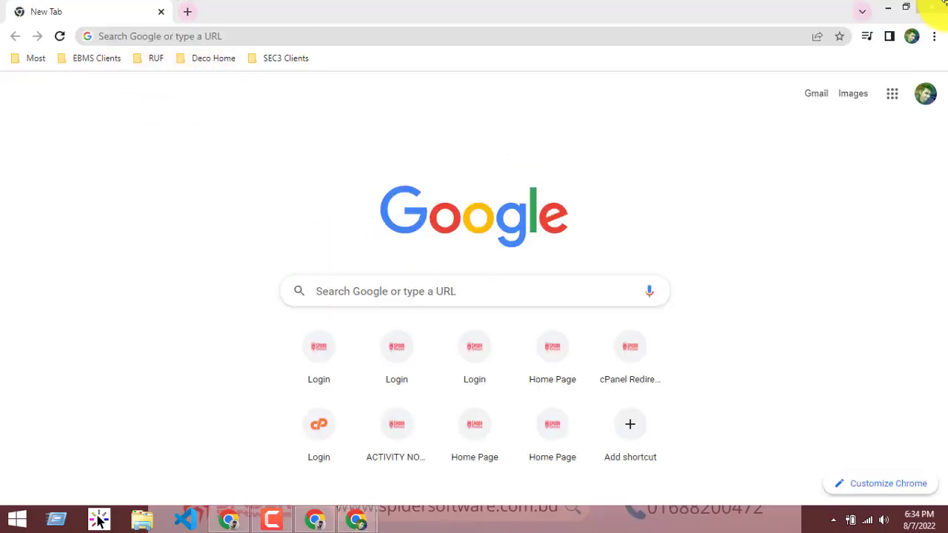
Step: Open the PicResize website from the Online Tools bookmarks in a different Chrome profile
{"action": "left_click", "coordinate": [16, 520]}
{"action": "left_click", "coordinate": [634, 163]}
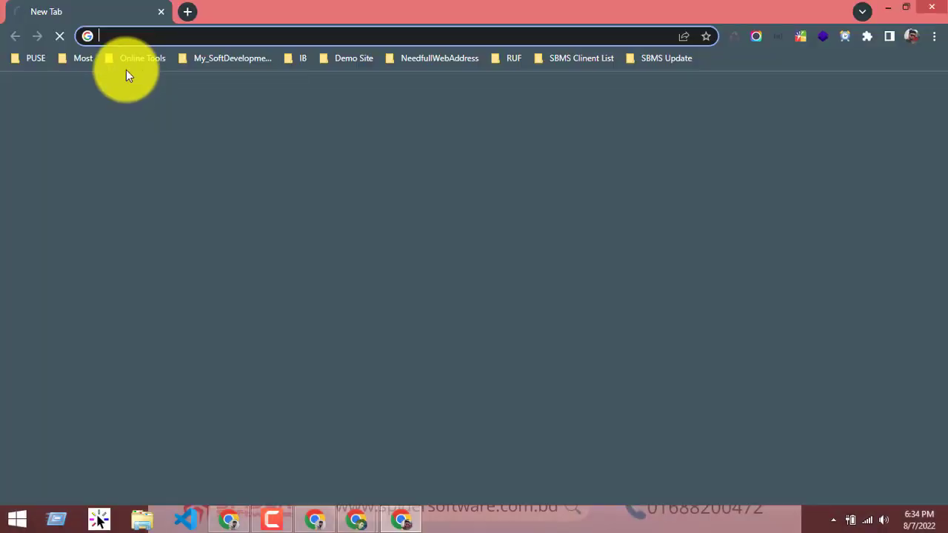
{"action": "left_click", "coordinate": [137, 58]}
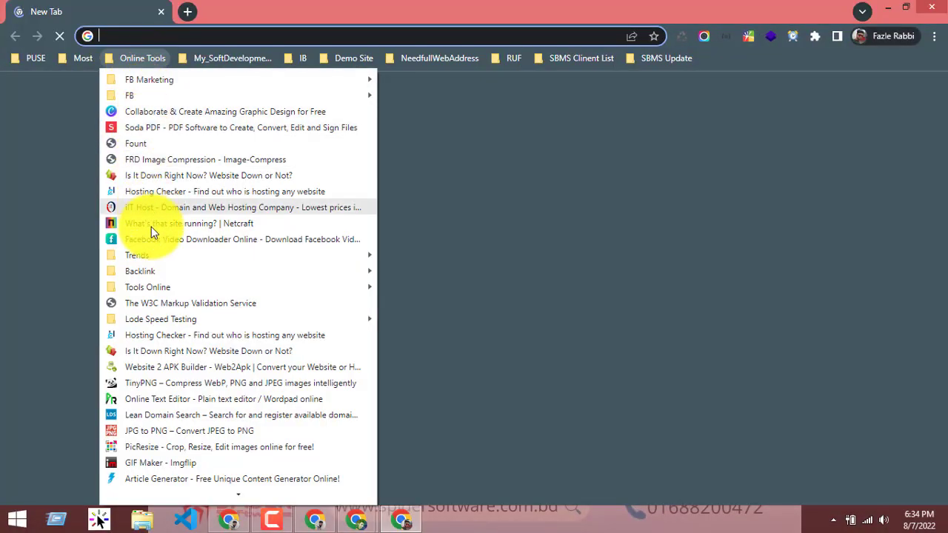
{"action": "scroll", "coordinate": [141, 415], "scroll_direction": "down", "scroll_amount": 1}
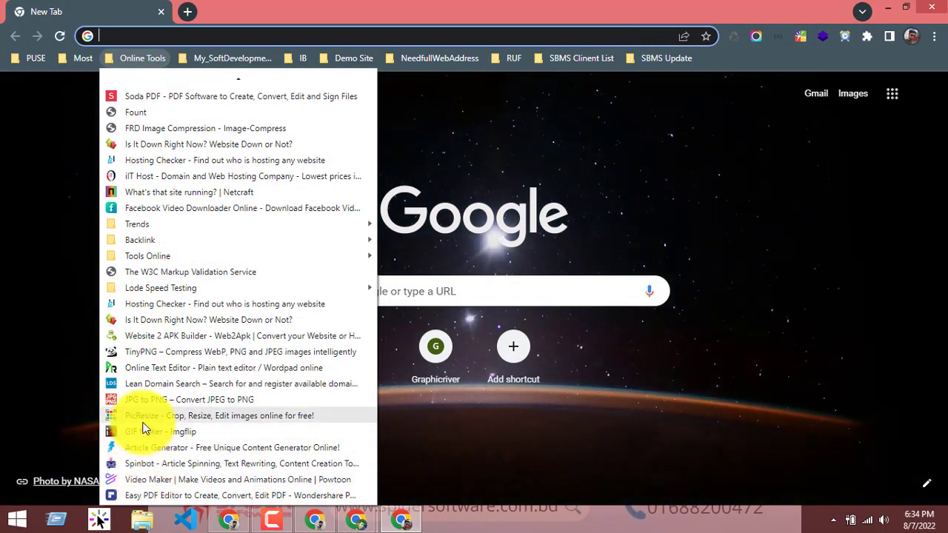
{"action": "left_click", "coordinate": [145, 415]}
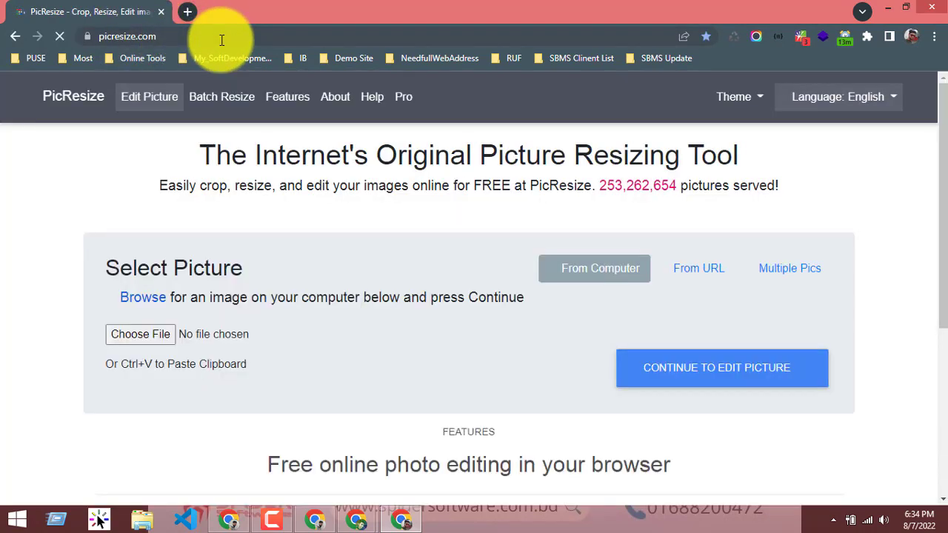
Step: Copy the picresize.com address, send it in the open WhatsApp chat, and return to the PicResize page
{"action": "left_click", "coordinate": [222, 38]}
{"action": "key", "text": "ctrl+c"}
{"action": "right_click", "coordinate": [222, 40]}
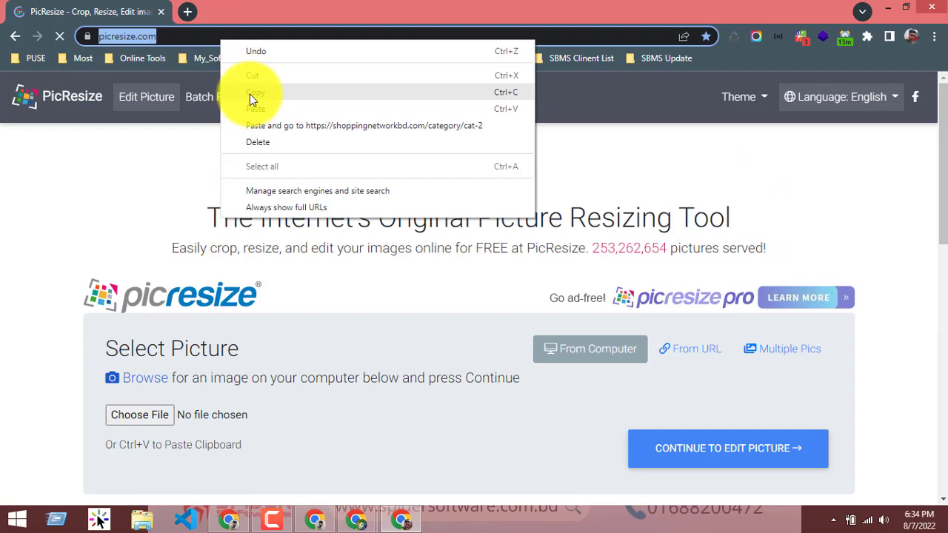
{"action": "left_click", "coordinate": [250, 94]}
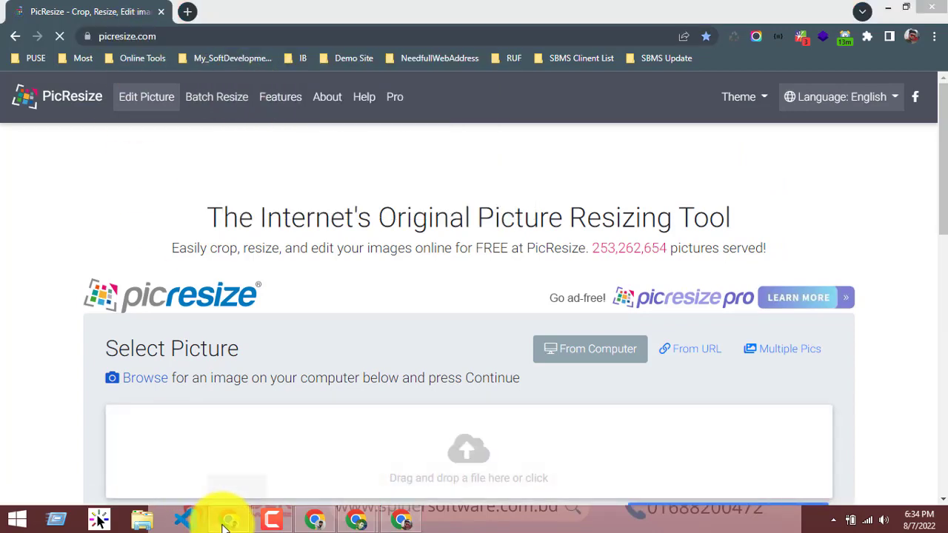
{"action": "left_click", "coordinate": [228, 520]}
{"action": "left_click", "coordinate": [33, 11]}
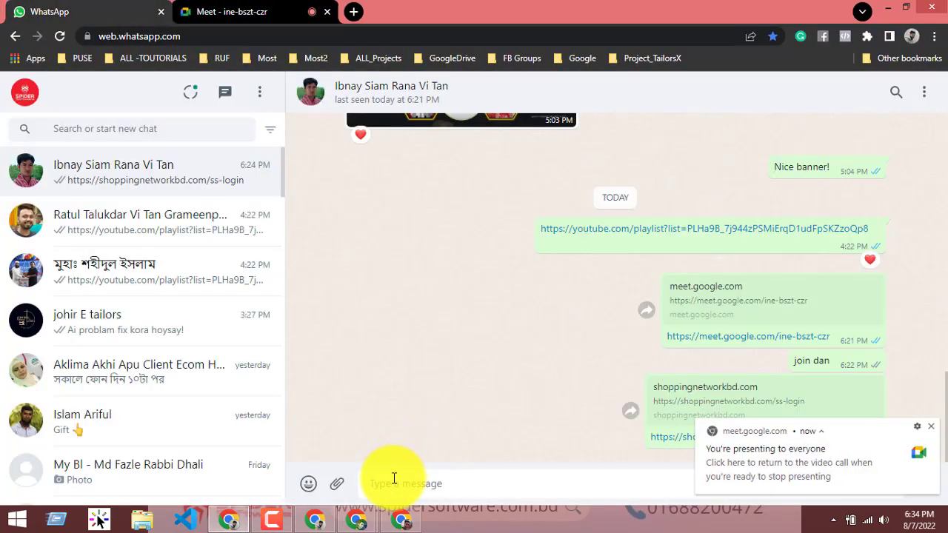
{"action": "key", "text": "ctrl+v"}
{"action": "key", "text": "Return"}
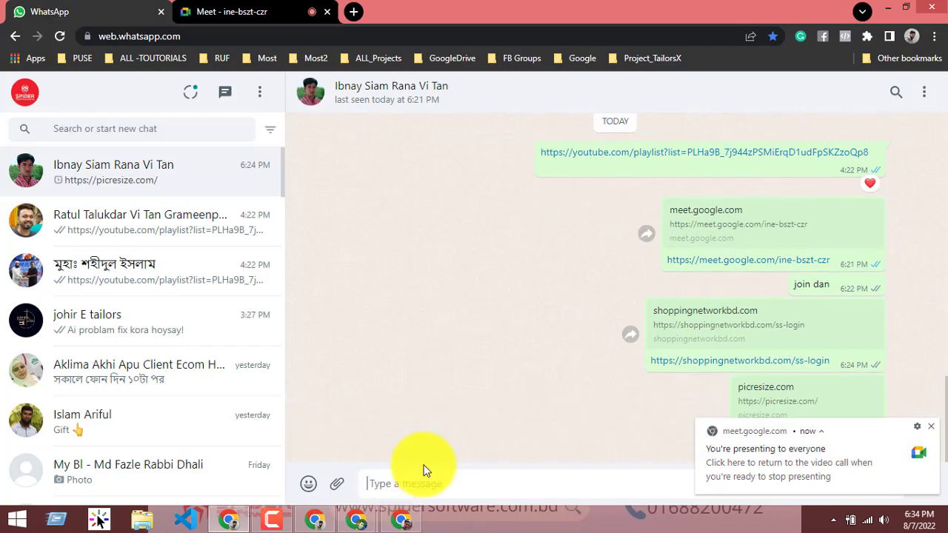
{"action": "left_click", "coordinate": [236, 11]}
{"action": "left_click", "coordinate": [888, 8]}
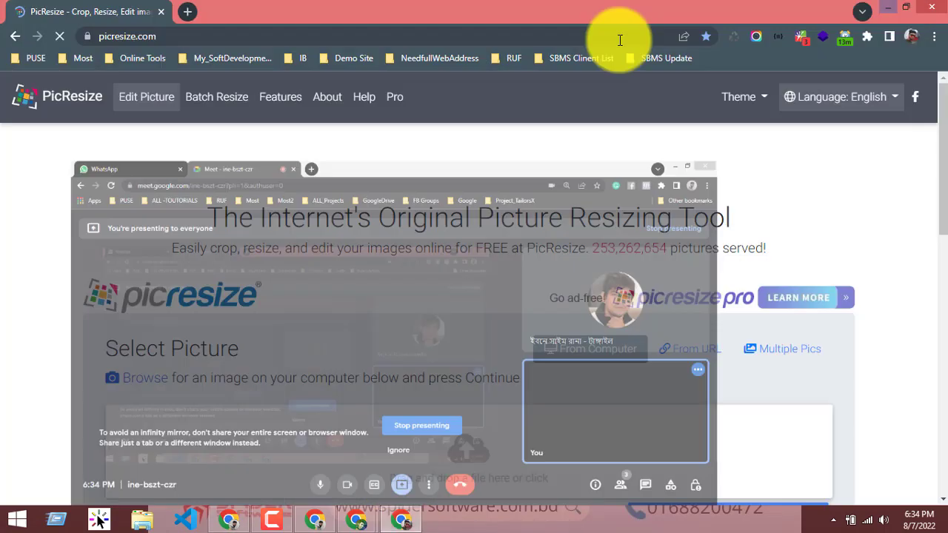
Step: Load fa1a8e1b-48d3-41de-b4aa-ef56be17bc9c.jpg from Downloads into PicResize and continue to picture editing
{"action": "scroll", "coordinate": [262, 373], "scroll_direction": "down", "scroll_amount": 2}
{"action": "left_click", "coordinate": [380, 381]}
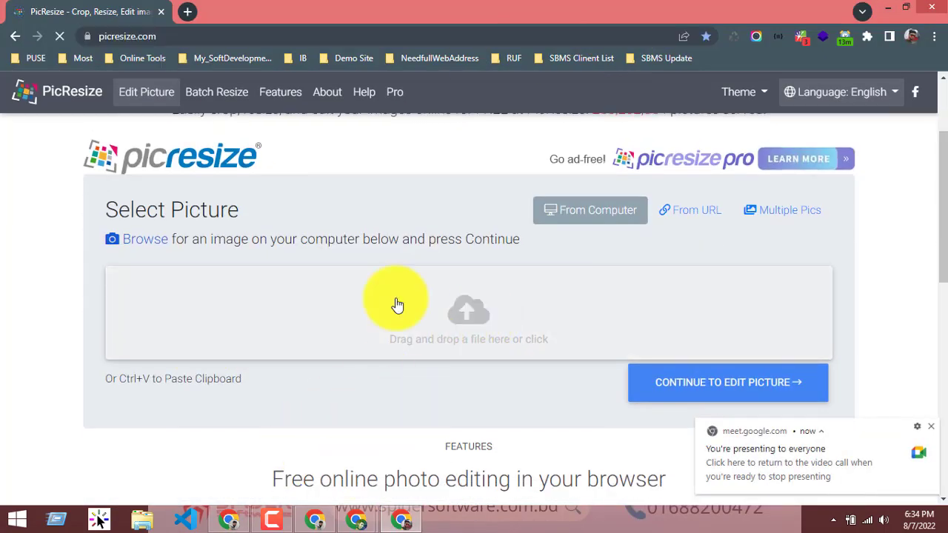
{"action": "left_click", "coordinate": [472, 317]}
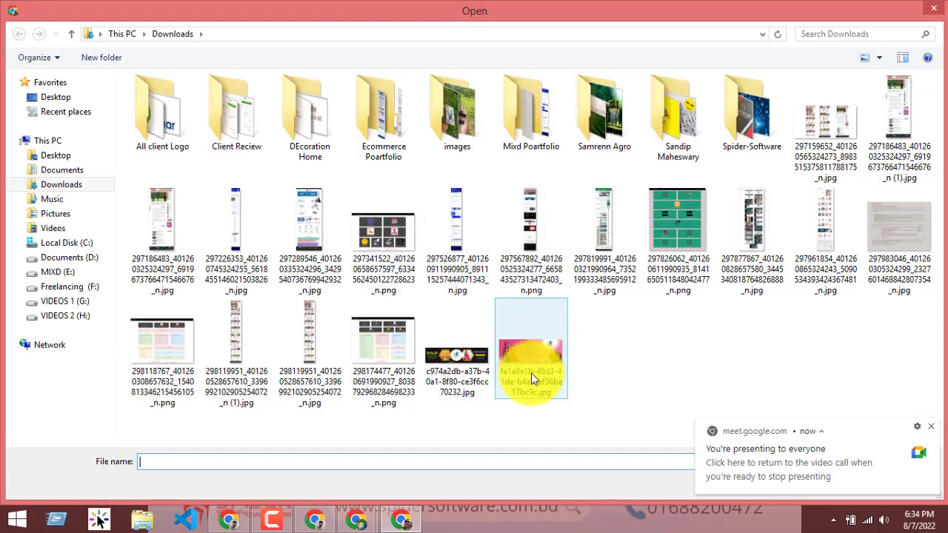
{"action": "left_click", "coordinate": [531, 372]}
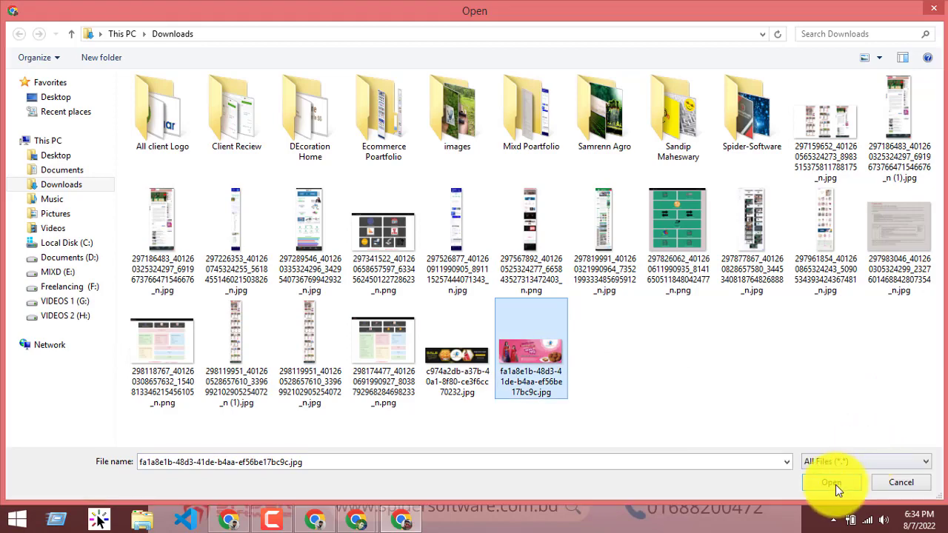
{"action": "left_click", "coordinate": [832, 482]}
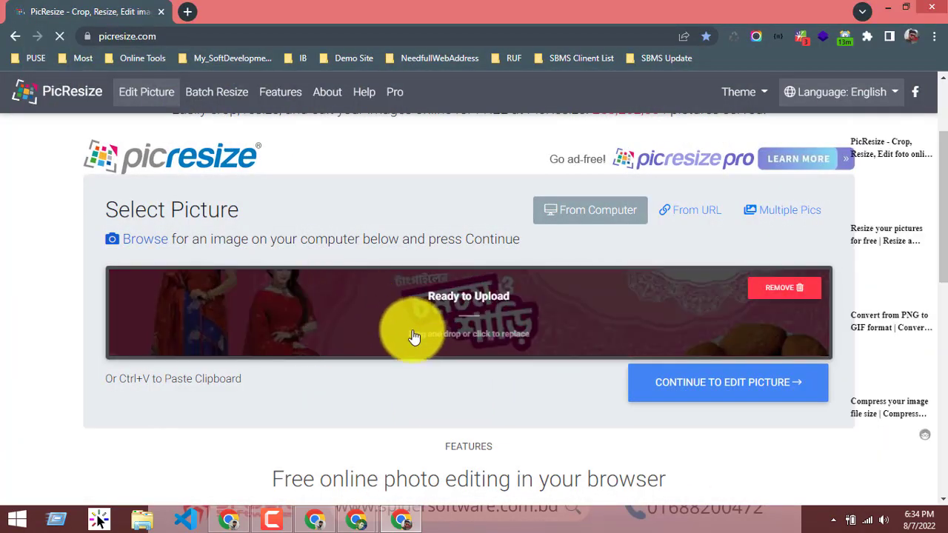
{"action": "left_click", "coordinate": [661, 383]}
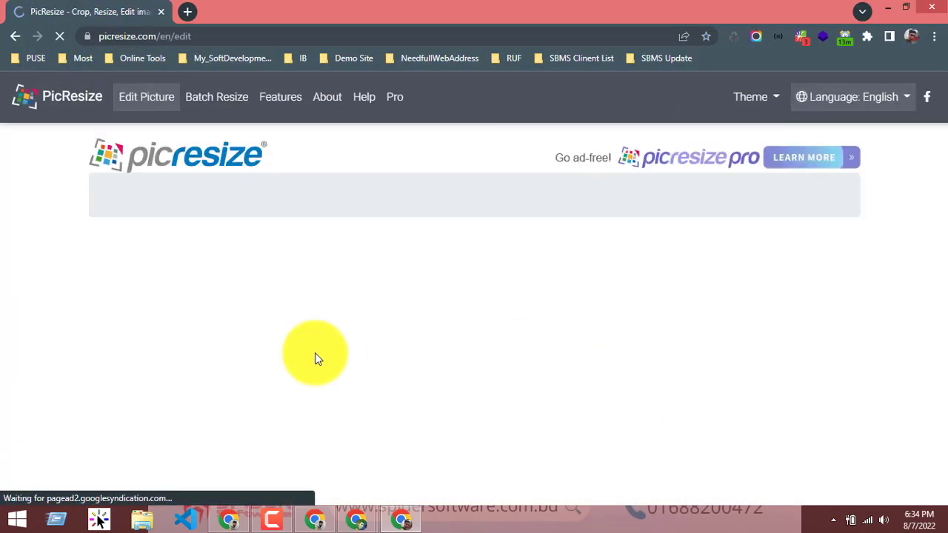
Step: Try to resize the picture to a custom size of 1200 pixels wide by 300 pixels high
{"action": "scroll", "coordinate": [310, 345], "scroll_direction": "down", "scroll_amount": 1}
{"action": "scroll", "coordinate": [454, 342], "scroll_direction": "down", "scroll_amount": 6}
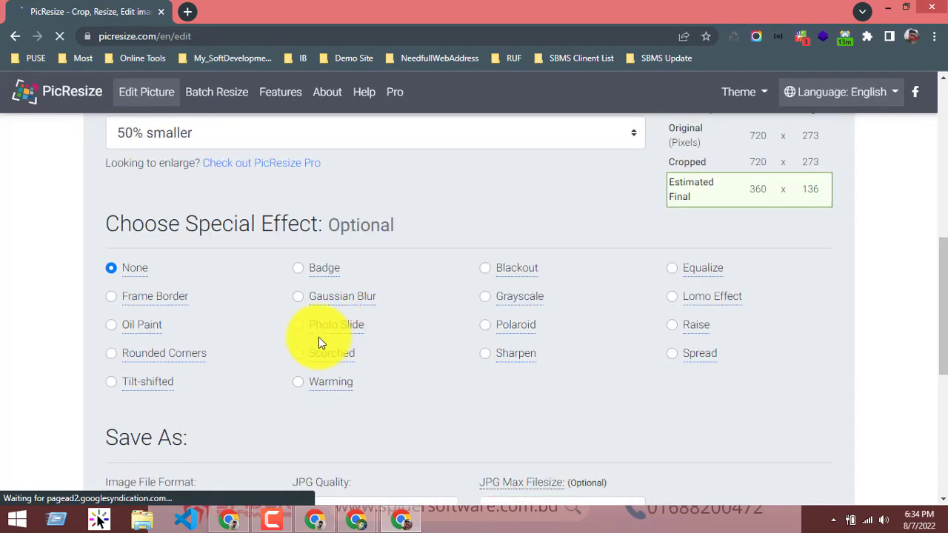
{"action": "scroll", "coordinate": [122, 305], "scroll_direction": "down", "scroll_amount": 2}
{"action": "scroll", "coordinate": [158, 374], "scroll_direction": "down", "scroll_amount": 2}
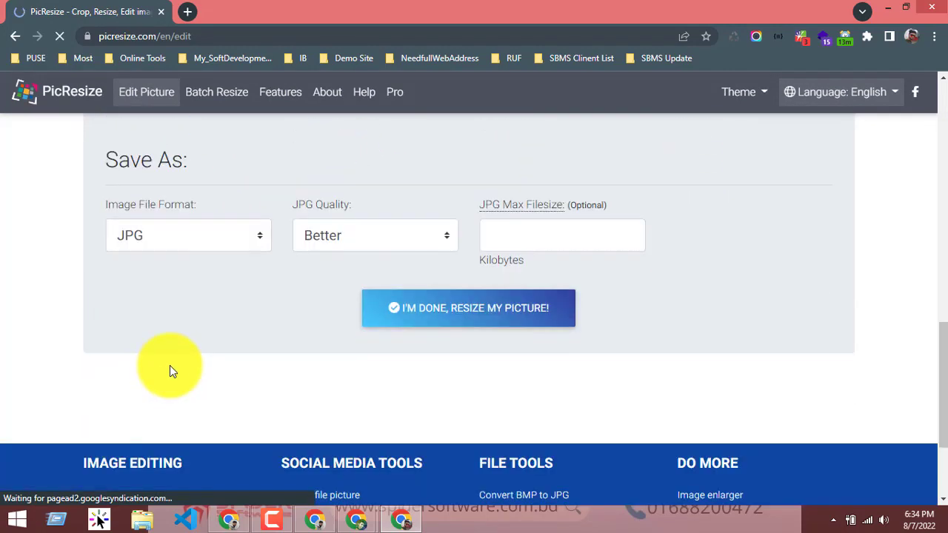
{"action": "scroll", "coordinate": [170, 370], "scroll_direction": "up", "scroll_amount": 5}
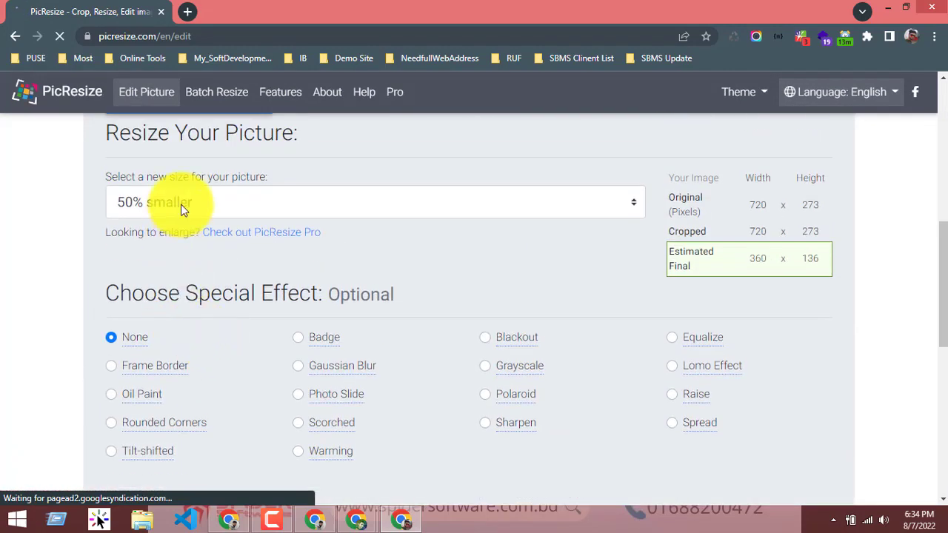
{"action": "left_click", "coordinate": [181, 205]}
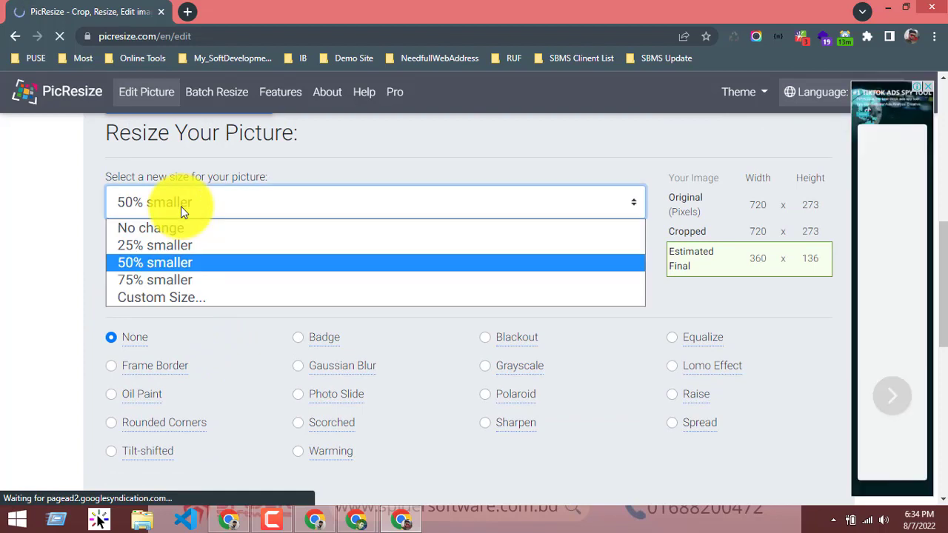
{"action": "left_click", "coordinate": [155, 297]}
{"action": "left_click", "coordinate": [196, 289]}
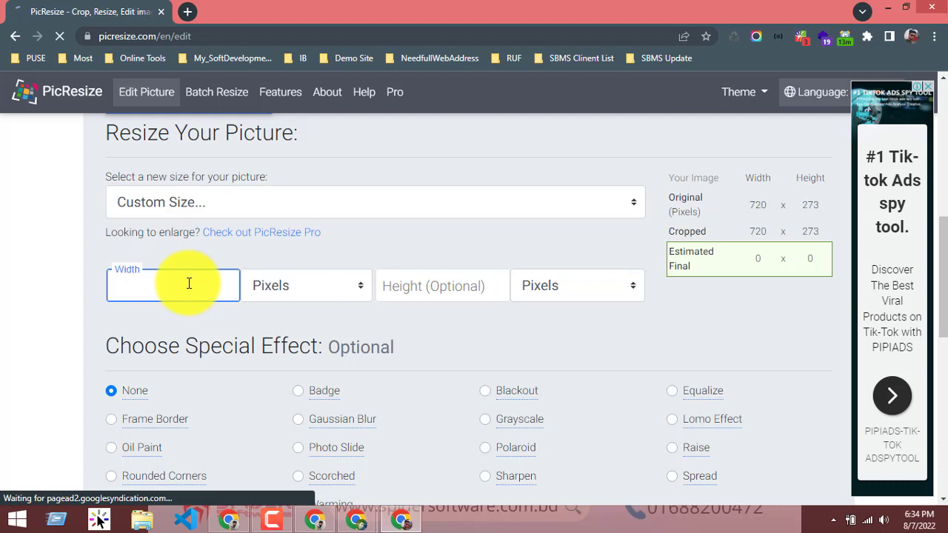
{"action": "type", "text": "1200"}
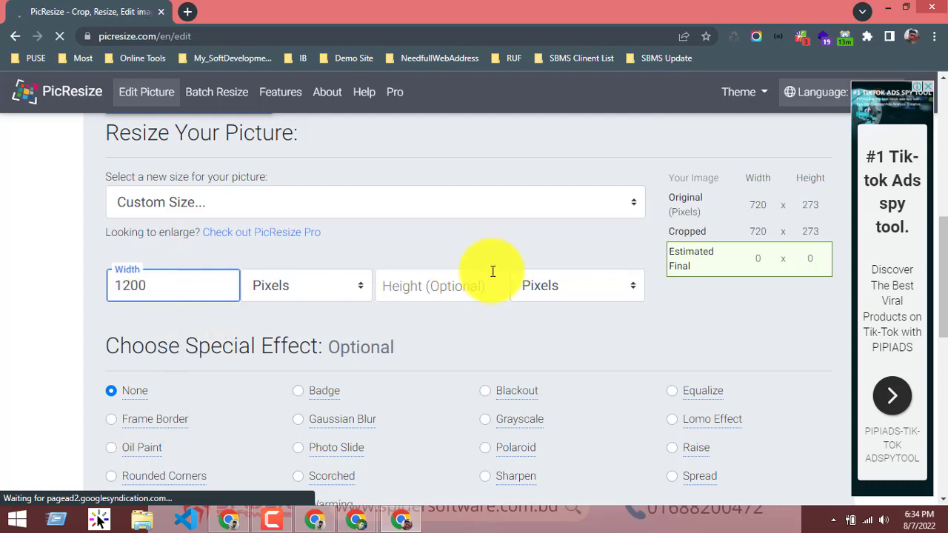
{"action": "left_click", "coordinate": [448, 295]}
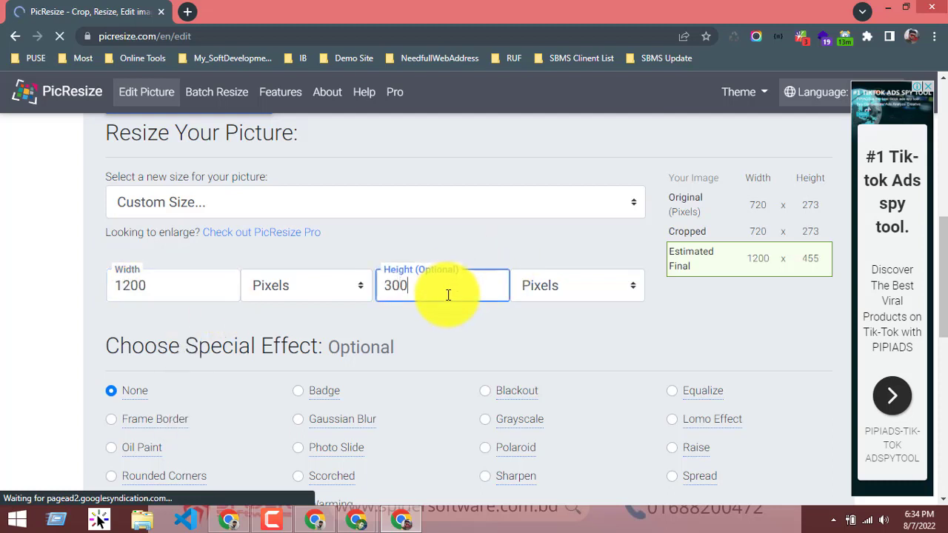
{"action": "scroll", "coordinate": [412, 319], "scroll_direction": "down", "scroll_amount": 6}
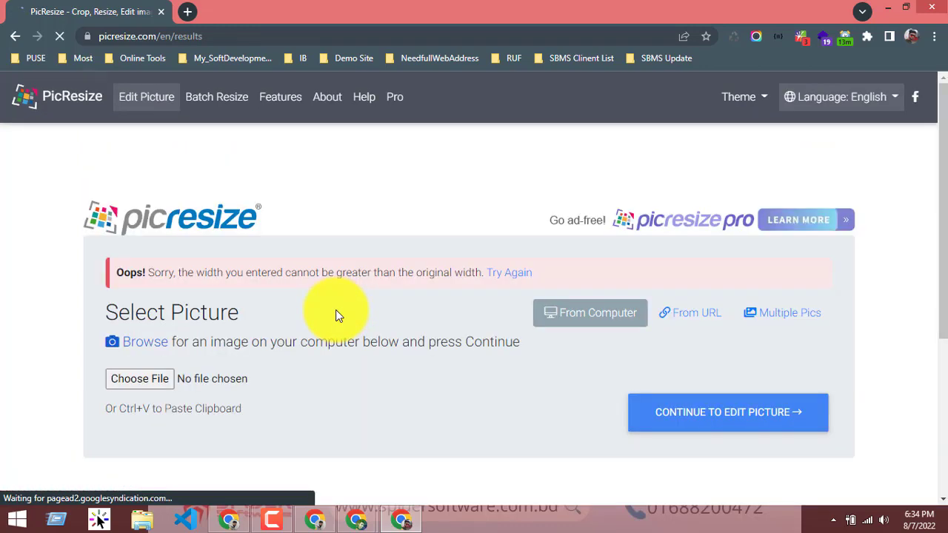
Step: Read the PicResize error message about the entered width of the resized picture
{"action": "left_click_drag", "start_coordinate": [148, 272], "coordinate": [211, 273]}
{"action": "left_click_drag", "start_coordinate": [303, 273], "coordinate": [464, 276]}
{"action": "left_click", "coordinate": [463, 275]}
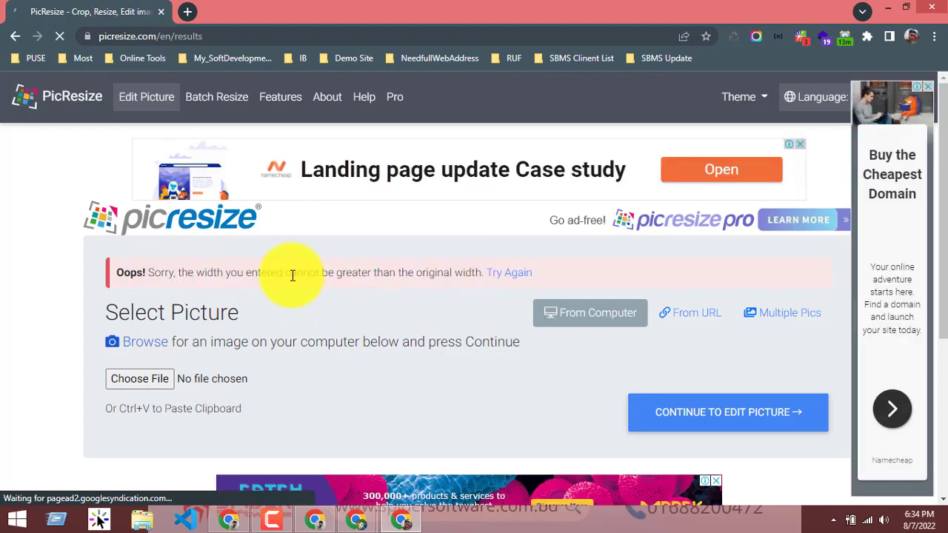
{"action": "scroll", "coordinate": [290, 276], "scroll_direction": "down", "scroll_amount": 3}
{"action": "scroll", "coordinate": [290, 277], "scroll_direction": "up", "scroll_amount": 2}
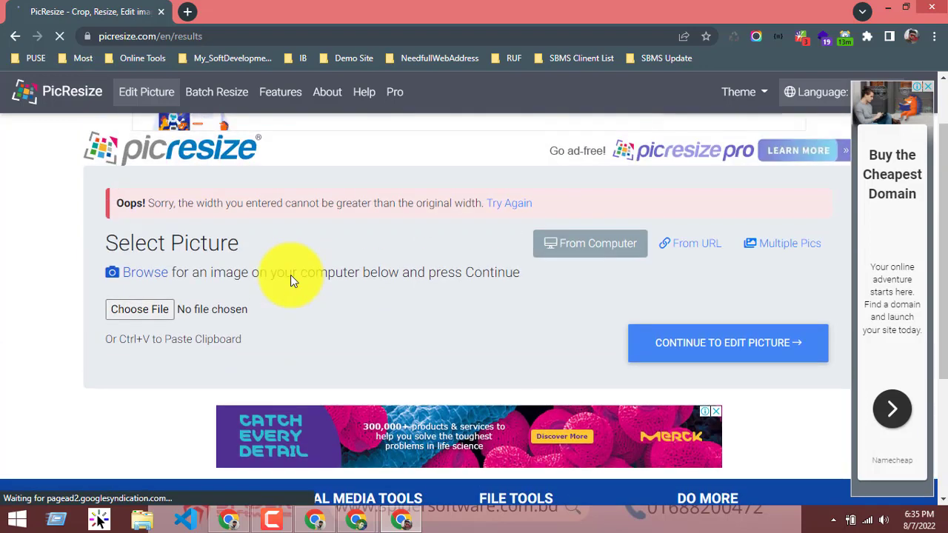
{"action": "left_click_drag", "start_coordinate": [148, 203], "coordinate": [405, 203]}
{"action": "left_click", "coordinate": [373, 203]}
{"action": "left_click", "coordinate": [391, 206]}
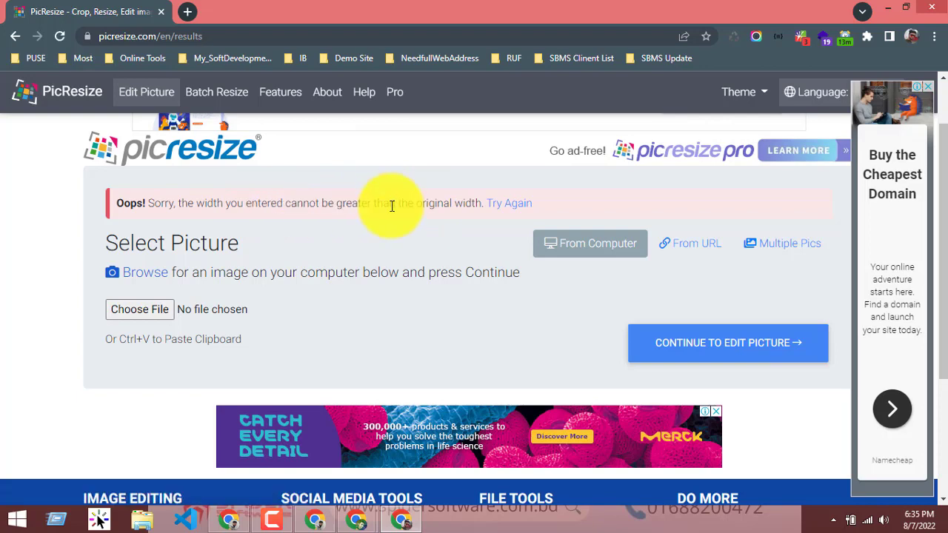
Step: Clear the open browser windows from the desktop and open the Downloads folder
{"action": "left_click", "coordinate": [888, 7]}
{"action": "left_click", "coordinate": [12, 517]}
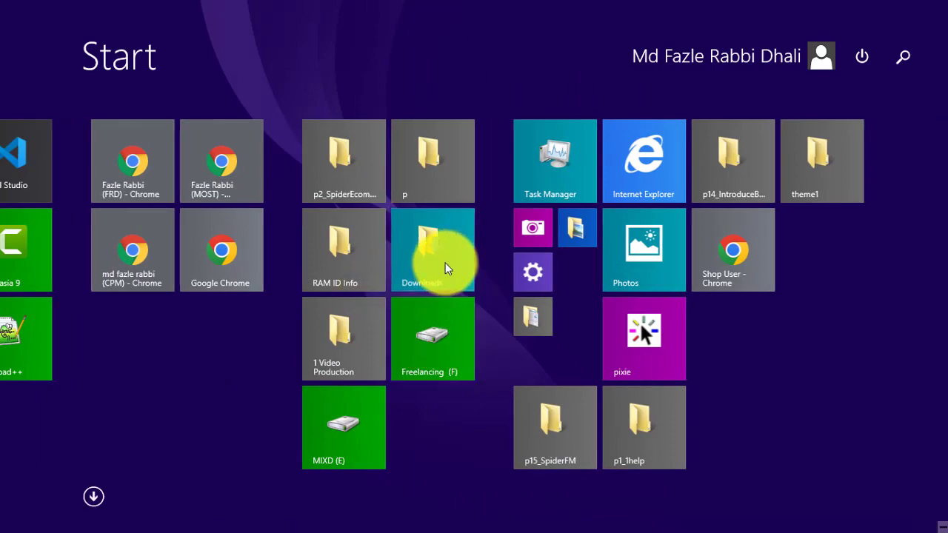
{"action": "key", "text": "Escape"}
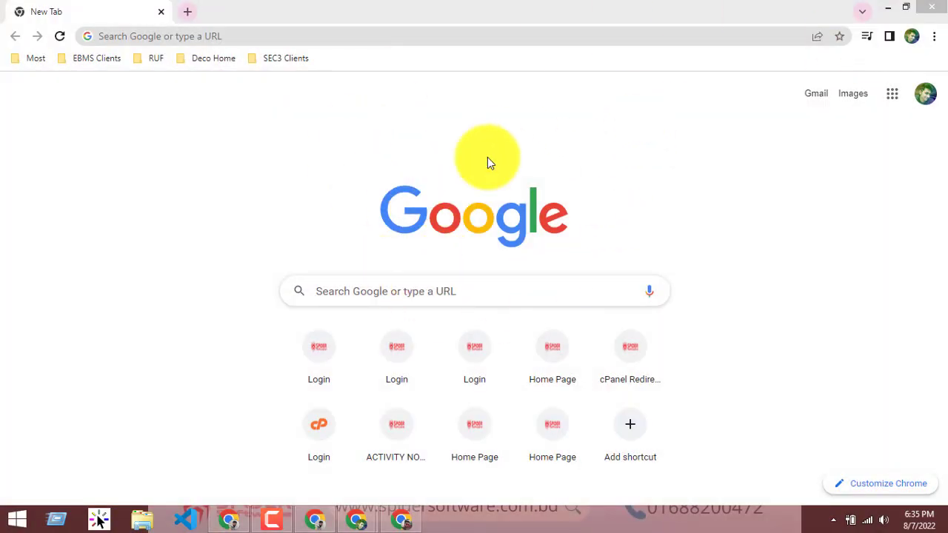
{"action": "left_click", "coordinate": [934, 9]}
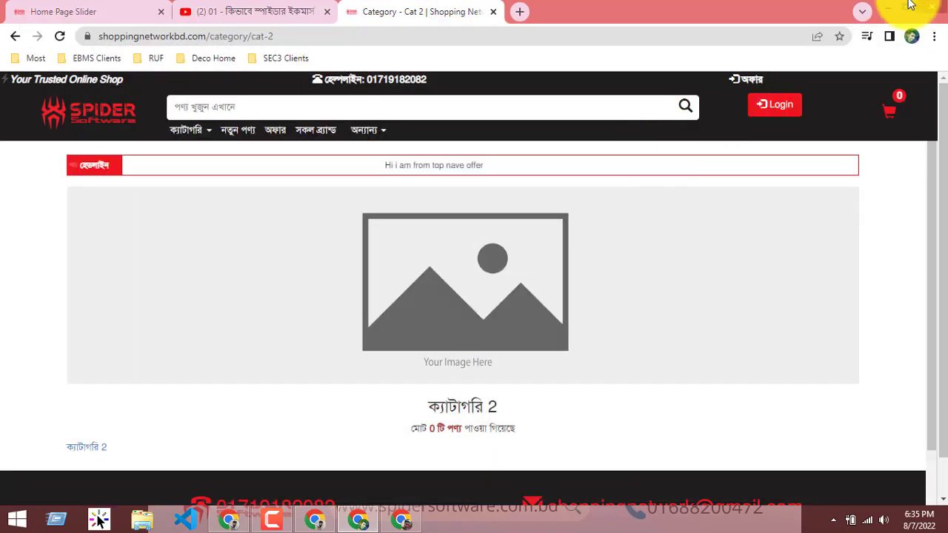
{"action": "left_click", "coordinate": [887, 10]}
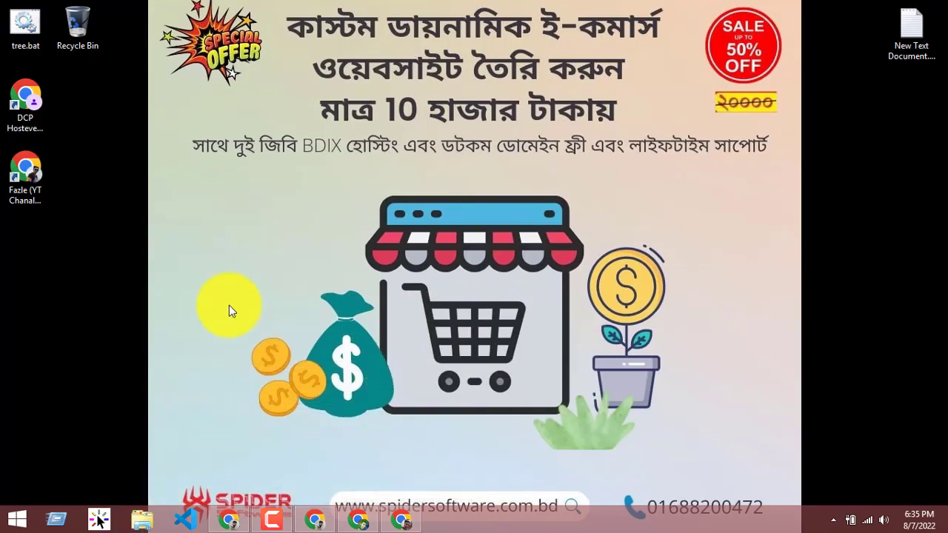
{"action": "right_click", "coordinate": [229, 264]}
{"action": "key", "text": "super"}
{"action": "left_click", "coordinate": [449, 330]}
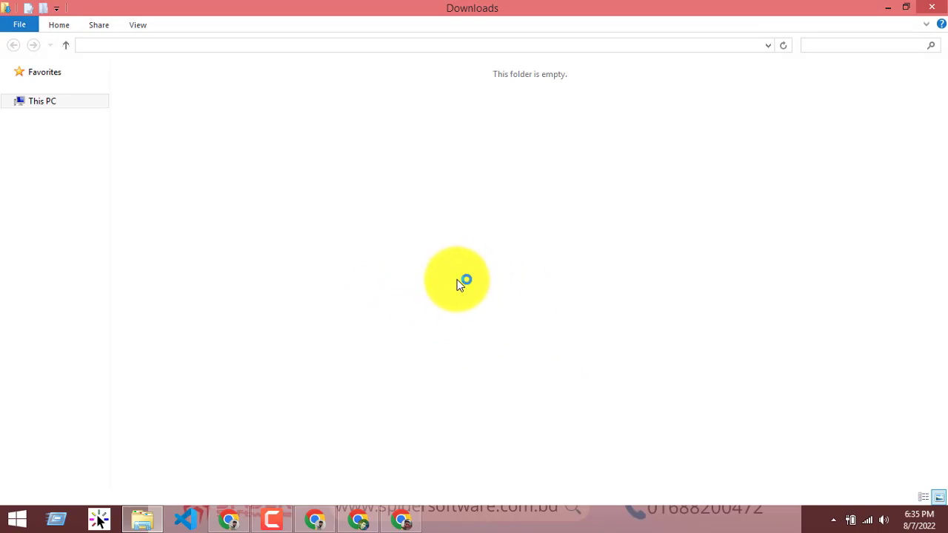
Step: Check the pixel dimensions of fa1a8e1b-48d3-41de-b4aa-ef56be17bc9c.jpg in its file properties
{"action": "left_click", "coordinate": [539, 349]}
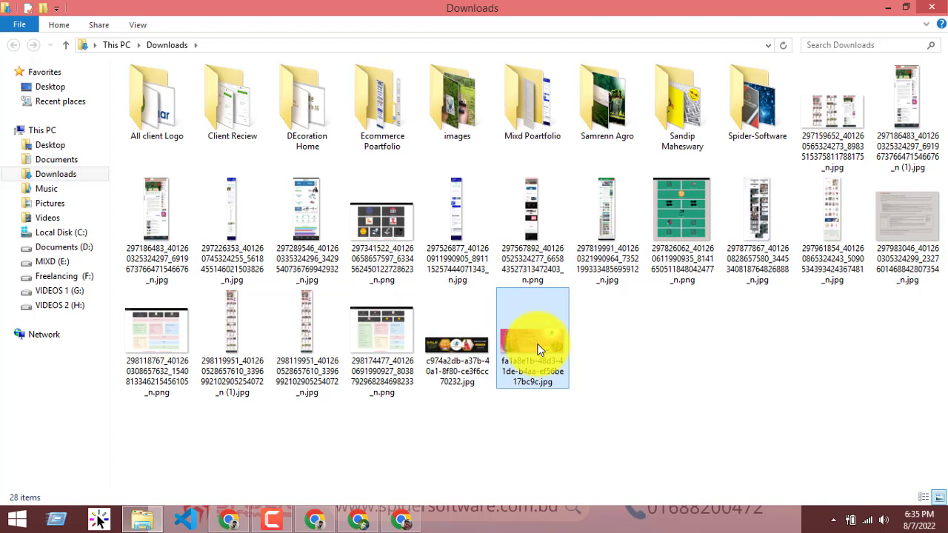
{"action": "double_click", "coordinate": [539, 349]}
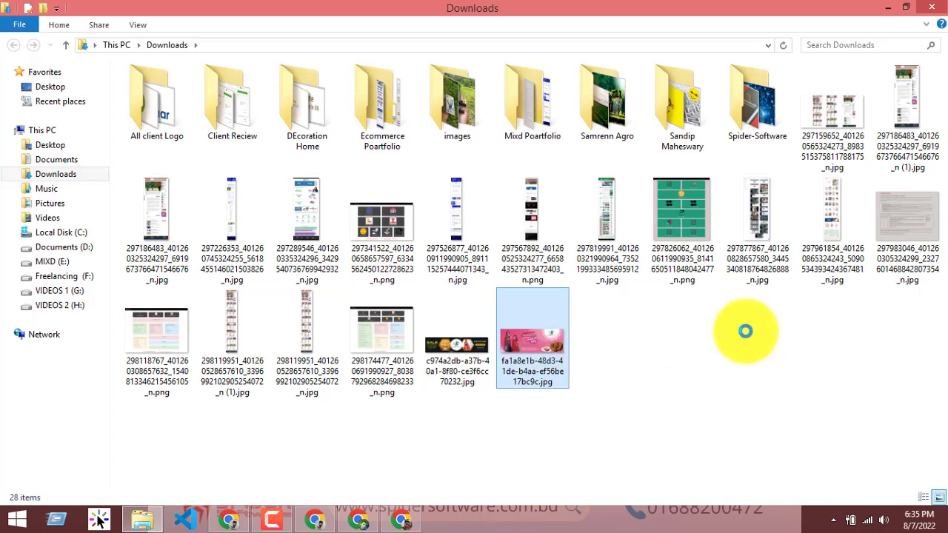
{"action": "key", "text": "Menu"}
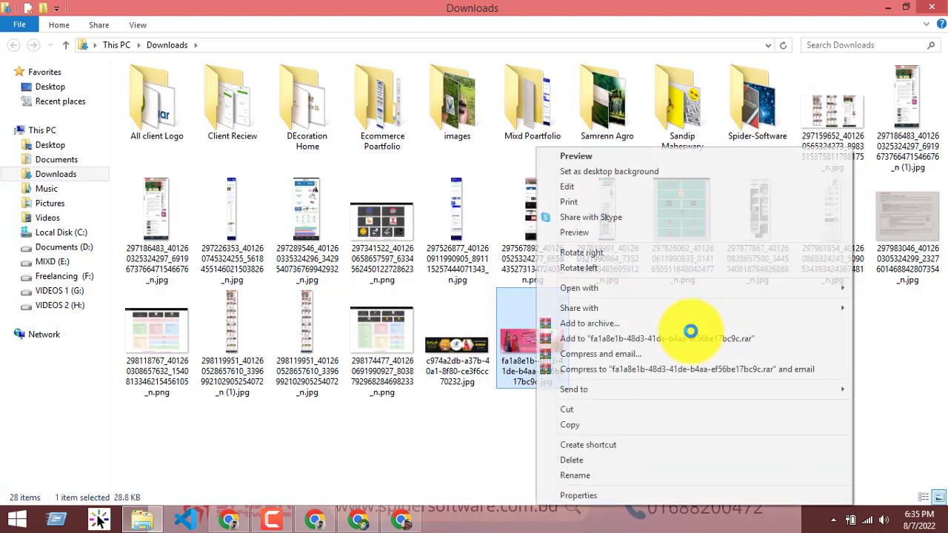
{"action": "left_click", "coordinate": [597, 493]}
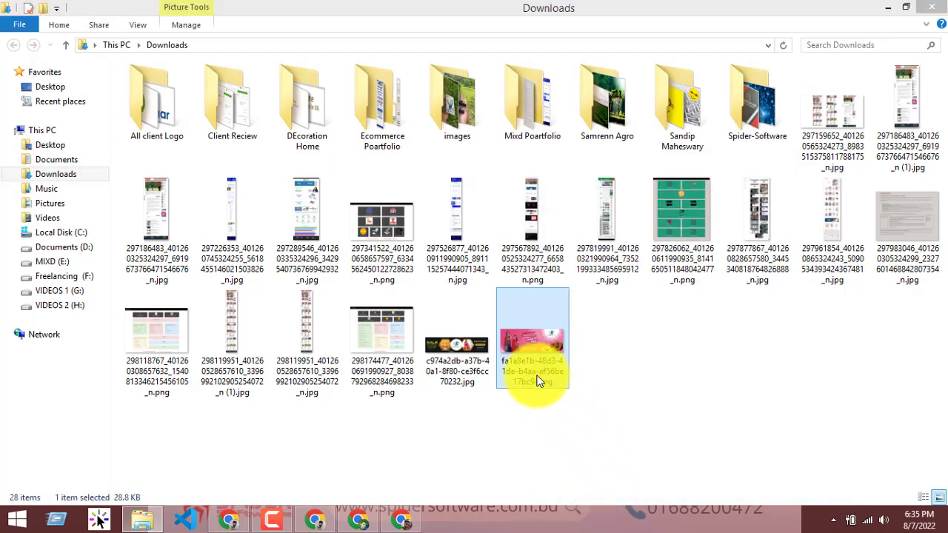
{"action": "left_click", "coordinate": [629, 179]}
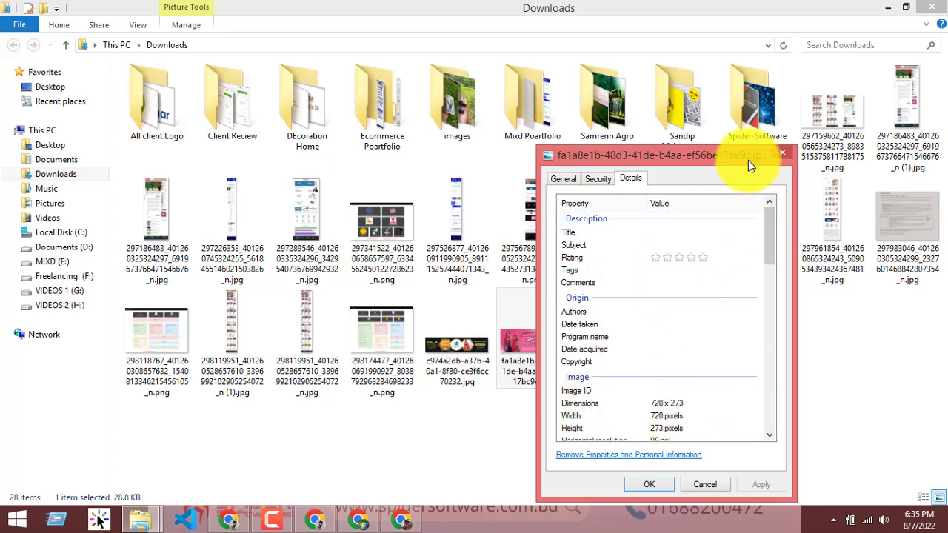
{"action": "left_click", "coordinate": [786, 153]}
Step: View the pink fa1a8e1b banner in the photo viewer, compare it with the black c974a2db banner, and inspect the pink one at different magnifications
{"action": "right_click", "coordinate": [546, 422]}
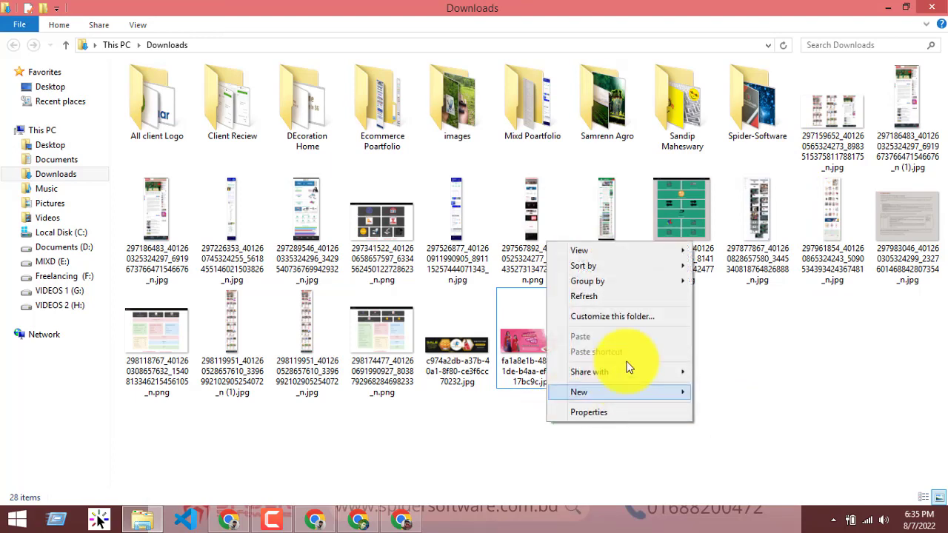
{"action": "left_click", "coordinate": [585, 297]}
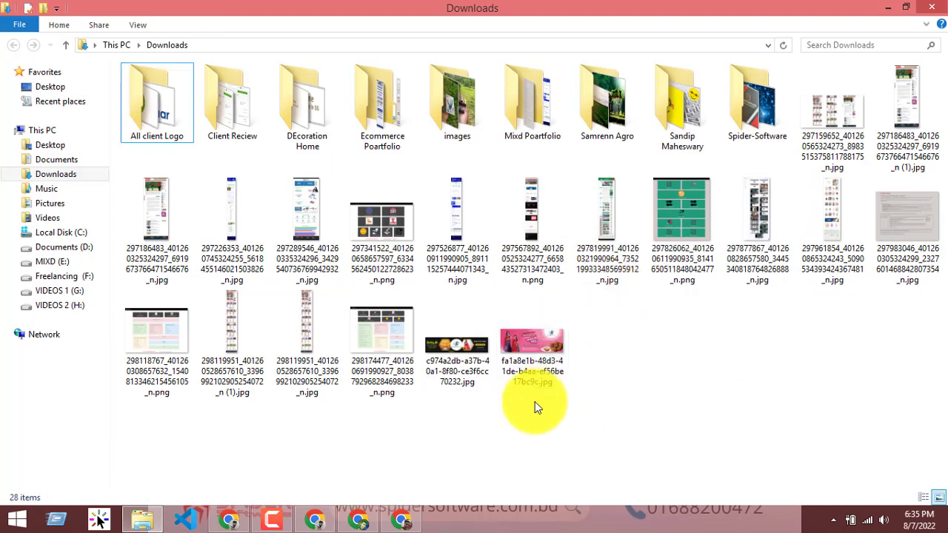
{"action": "double_click", "coordinate": [534, 348]}
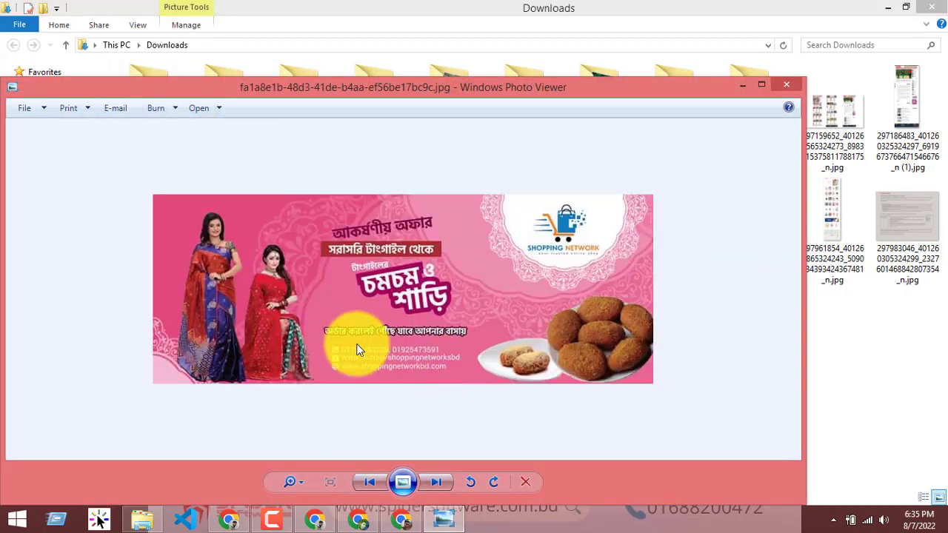
{"action": "left_click", "coordinate": [358, 484]}
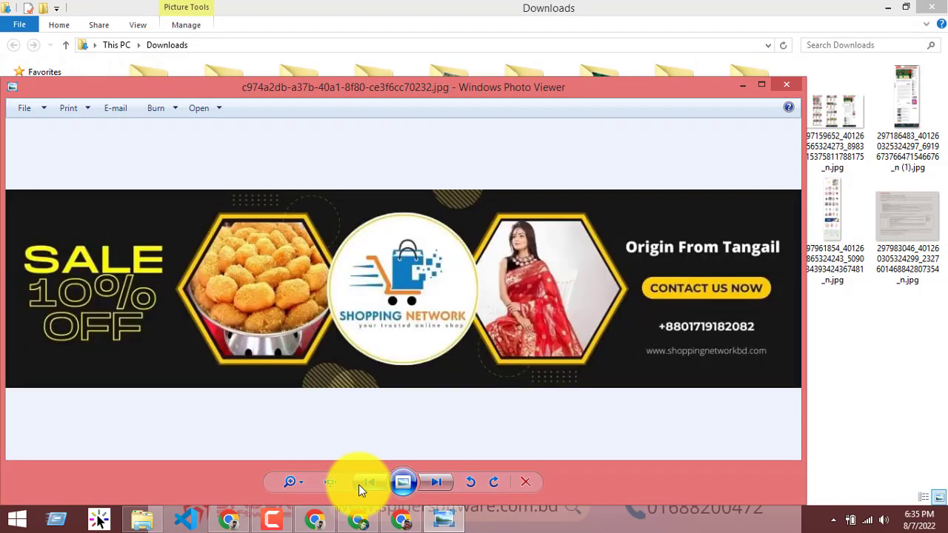
{"action": "left_click", "coordinate": [442, 482]}
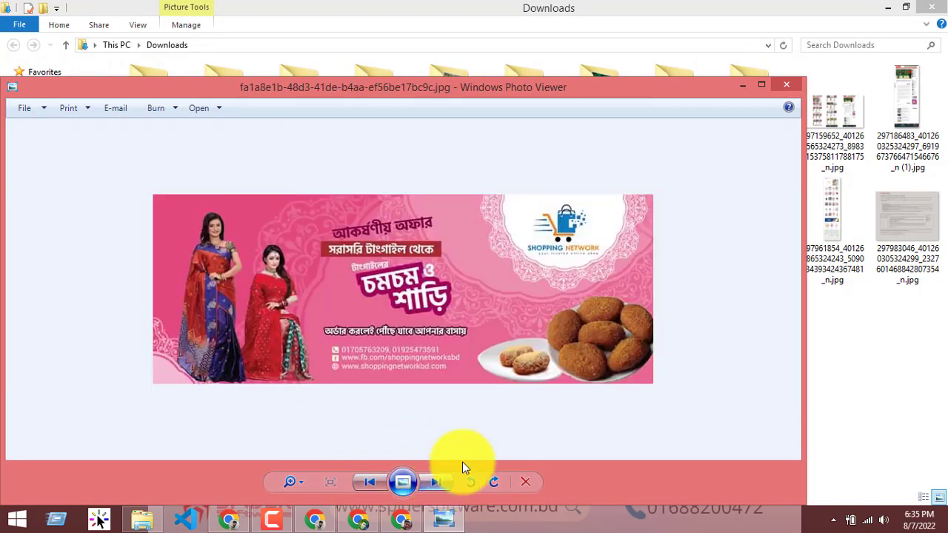
{"action": "scroll", "coordinate": [427, 260], "scroll_direction": "up", "scroll_amount": 2}
{"action": "scroll", "coordinate": [426, 259], "scroll_direction": "down", "scroll_amount": 2}
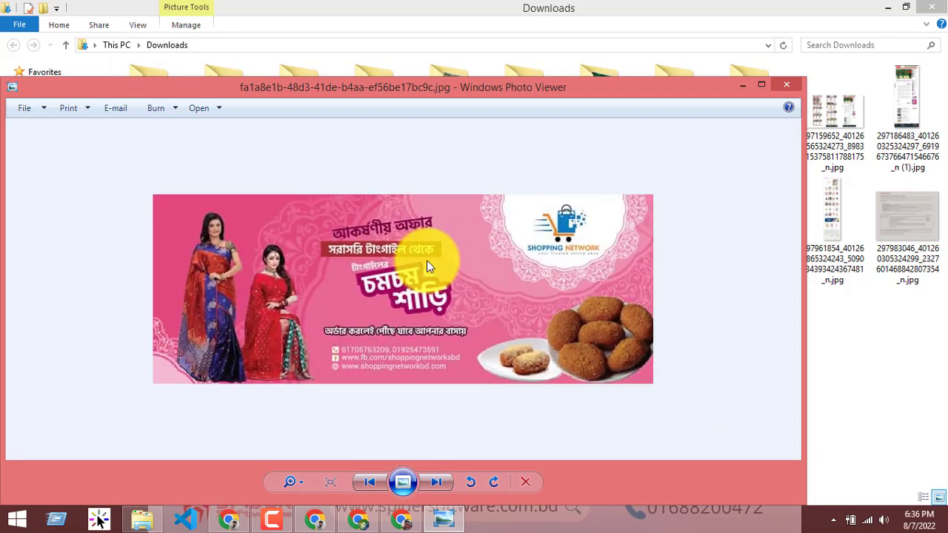
{"action": "scroll", "coordinate": [432, 260], "scroll_direction": "up", "scroll_amount": 2}
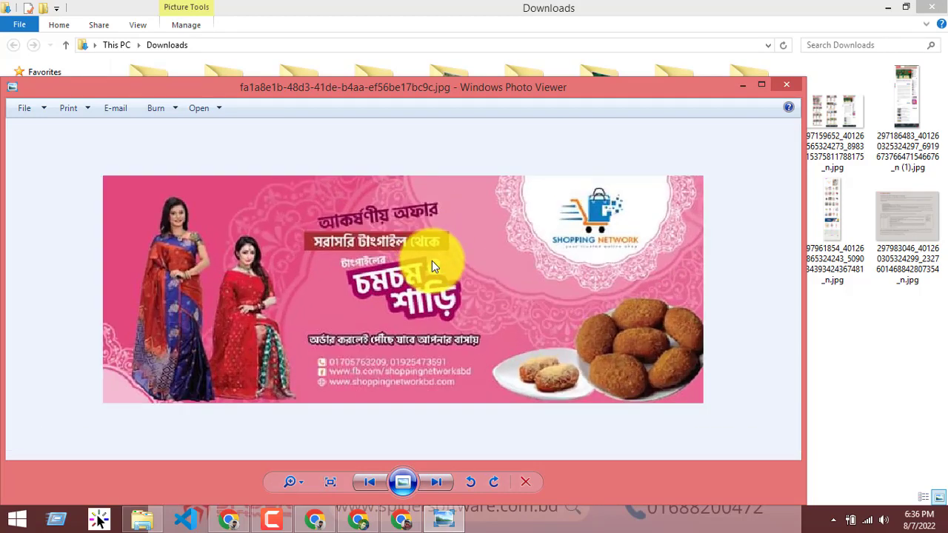
{"action": "scroll", "coordinate": [432, 260], "scroll_direction": "down", "scroll_amount": 2}
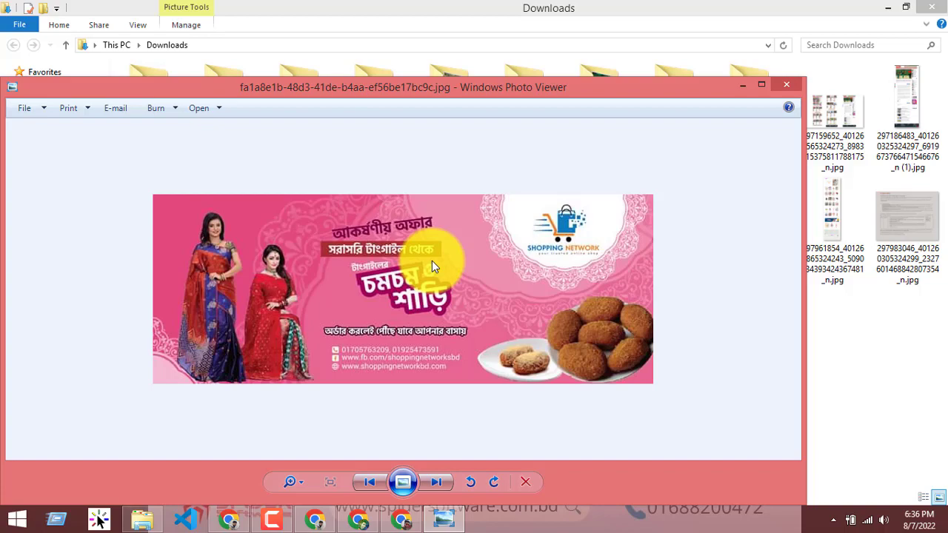
{"action": "scroll", "coordinate": [432, 261], "scroll_direction": "up", "scroll_amount": 2}
{"action": "scroll", "coordinate": [432, 261], "scroll_direction": "down", "scroll_amount": 2}
{"action": "left_click", "coordinate": [786, 84]}
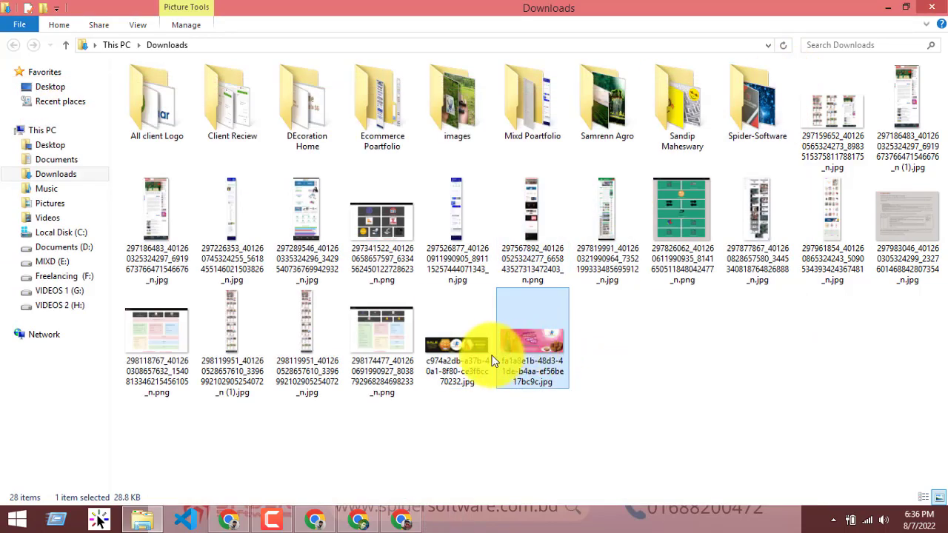
Step: Reopen c974a2db-a37b-40a1-8f80-ce3f6cc70232.jpg and the pink fa1a8e1b banner one after the other to compare their sizes again
{"action": "left_click", "coordinate": [472, 360]}
{"action": "double_click", "coordinate": [487, 351]}
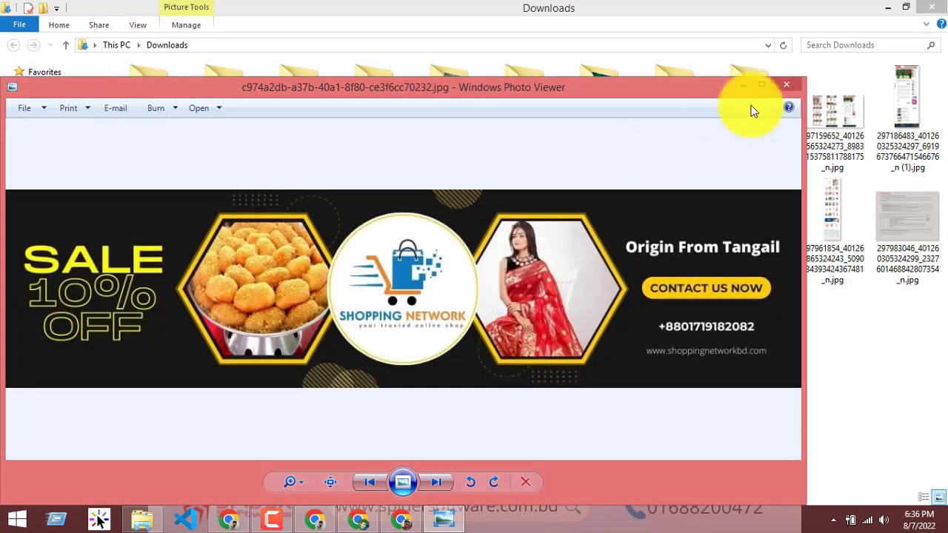
{"action": "left_click", "coordinate": [794, 84]}
{"action": "double_click", "coordinate": [540, 319]}
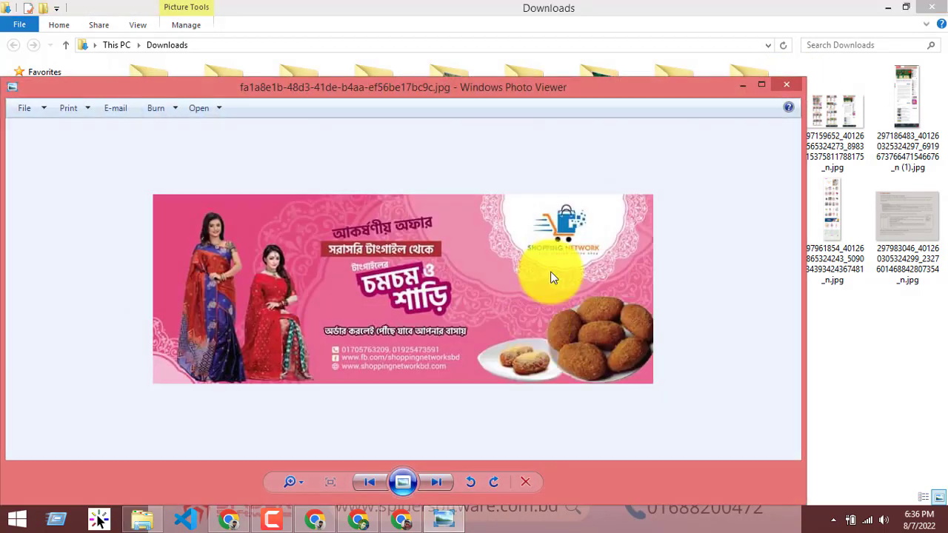
{"action": "left_click", "coordinate": [787, 86]}
{"action": "right_click", "coordinate": [629, 386]}
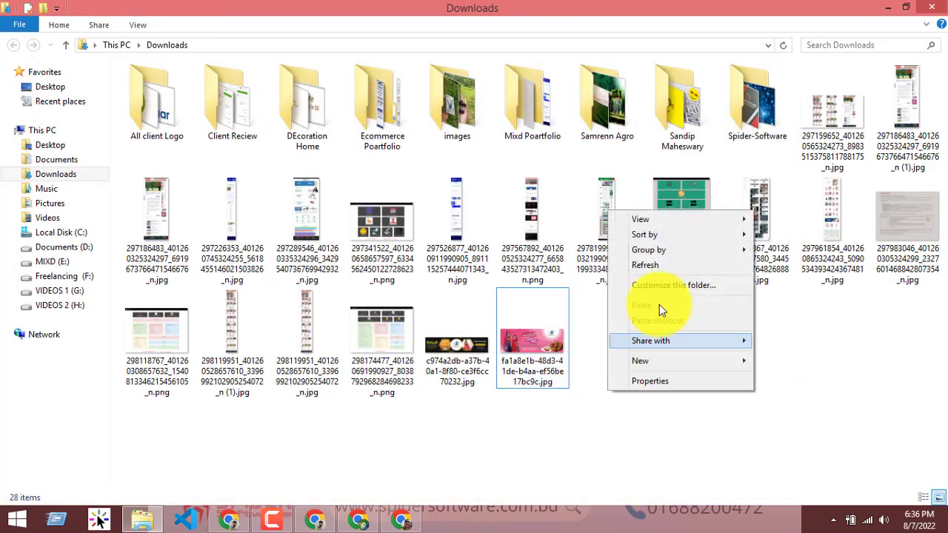
{"action": "left_click", "coordinate": [678, 266]}
{"action": "right_click", "coordinate": [630, 362]}
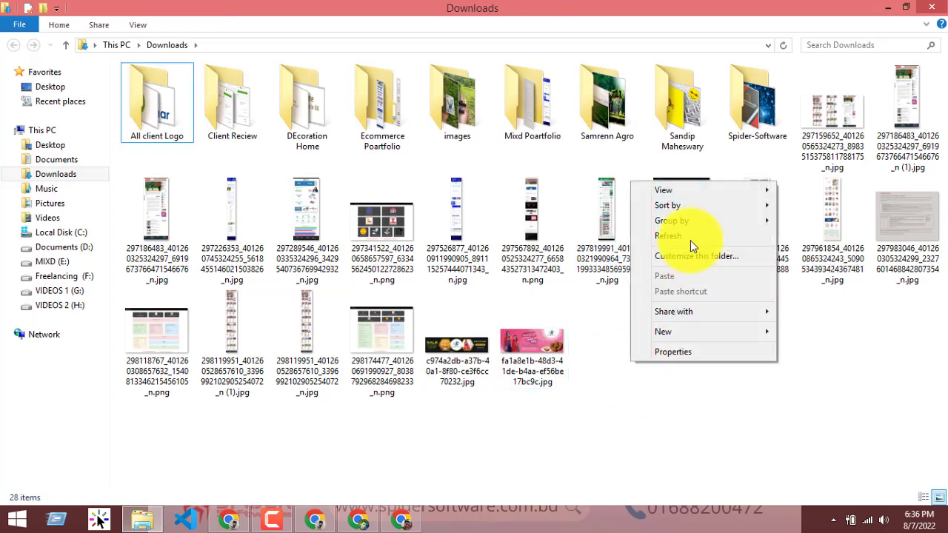
{"action": "left_click", "coordinate": [689, 238]}
{"action": "right_click", "coordinate": [646, 328]}
{"action": "left_click", "coordinate": [700, 204]}
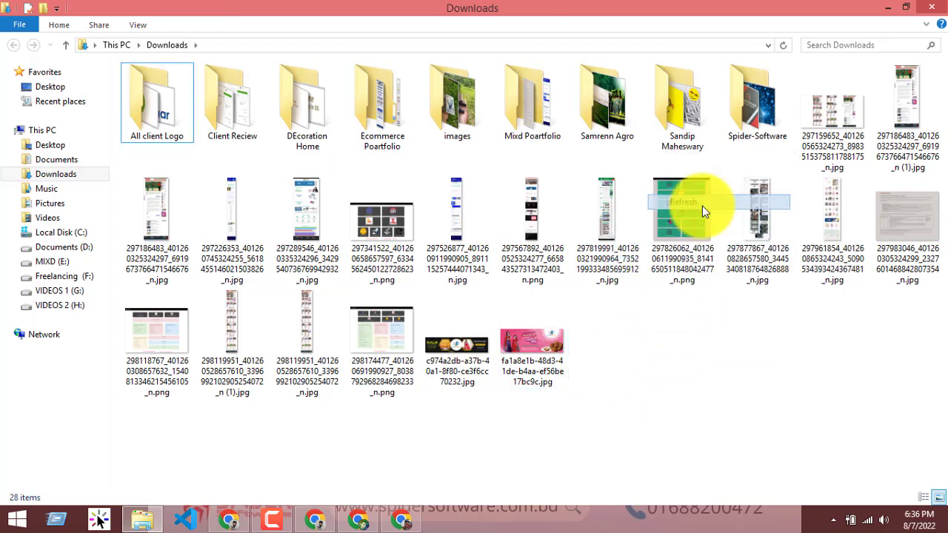
{"action": "right_click", "coordinate": [643, 336]}
{"action": "left_click", "coordinate": [703, 208]}
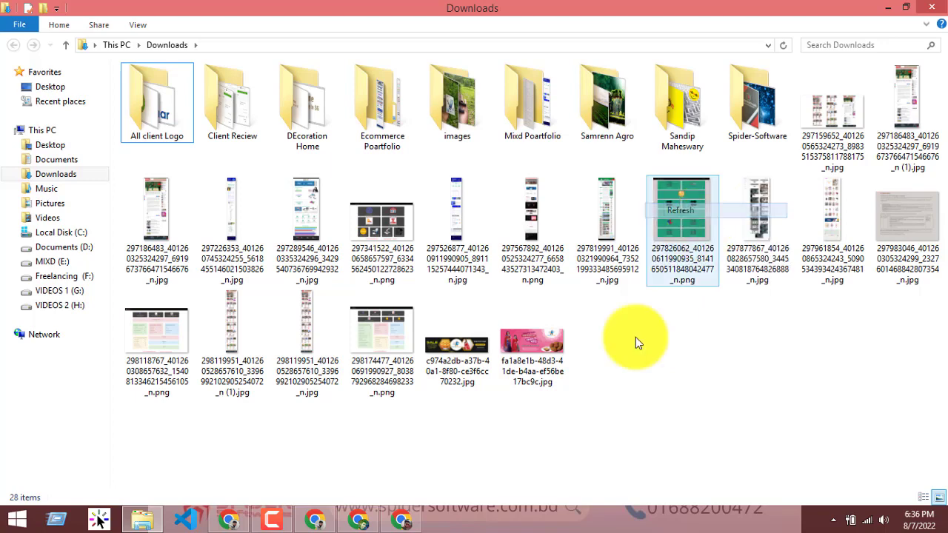
{"action": "right_click", "coordinate": [605, 376]}
{"action": "left_click", "coordinate": [649, 253]}
{"action": "right_click", "coordinate": [619, 345]}
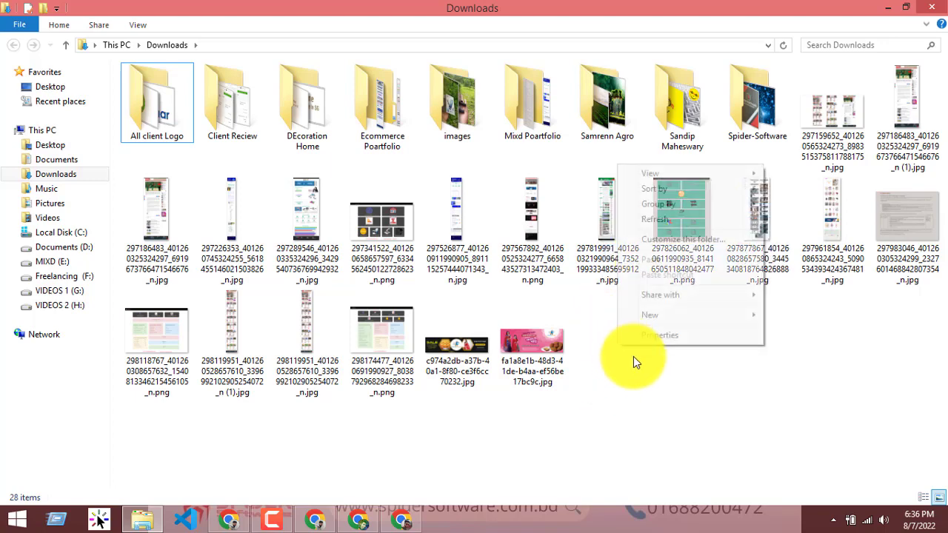
{"action": "left_click", "coordinate": [670, 221]}
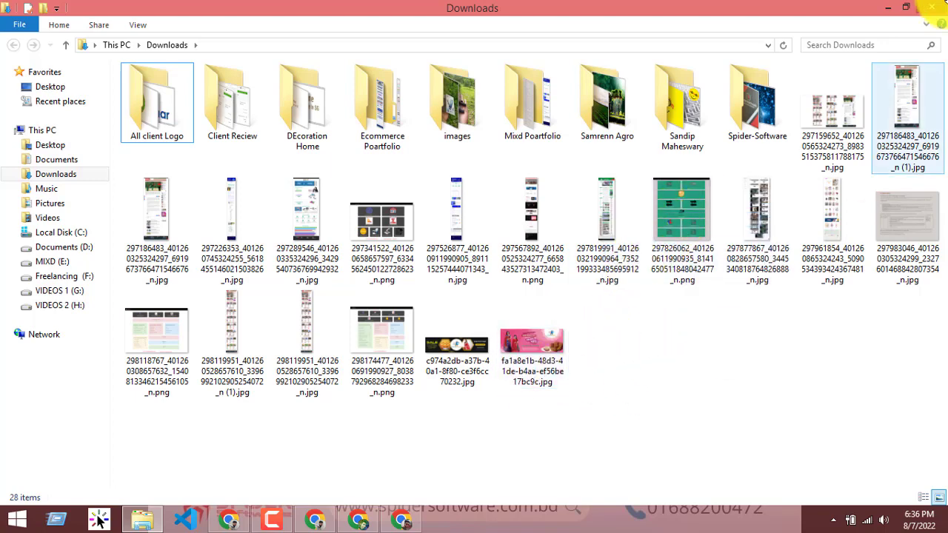
Step: Close the Downloads folder and the PicResize browser window, and return to the shop's Cat 2 category page in Chrome
{"action": "left_click", "coordinate": [933, 6]}
{"action": "right_click", "coordinate": [412, 142]}
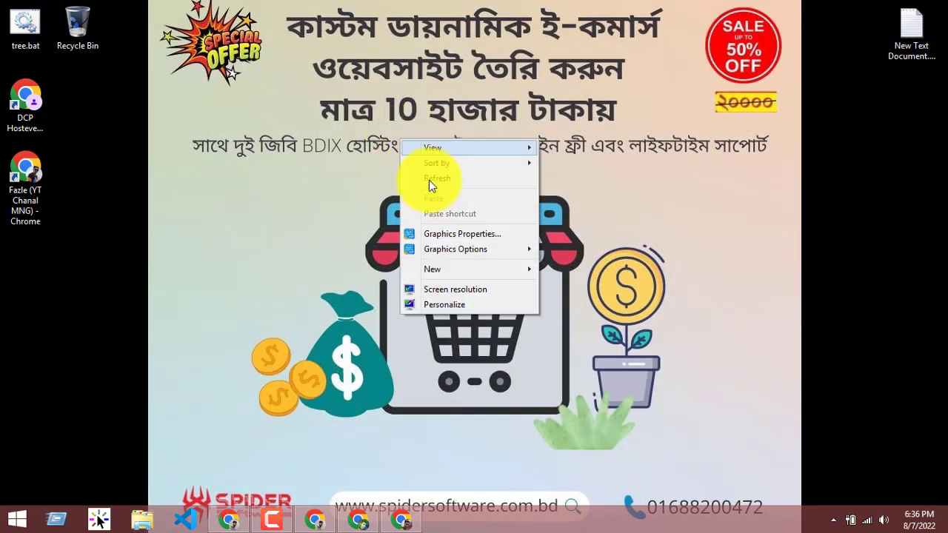
{"action": "left_click", "coordinate": [428, 180]}
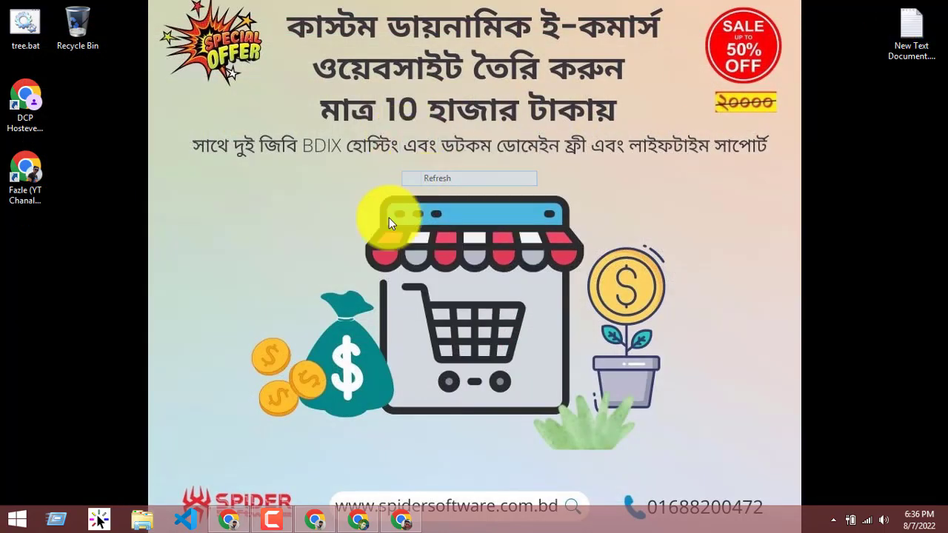
{"action": "left_click", "coordinate": [326, 526]}
{"action": "left_click", "coordinate": [593, 487]}
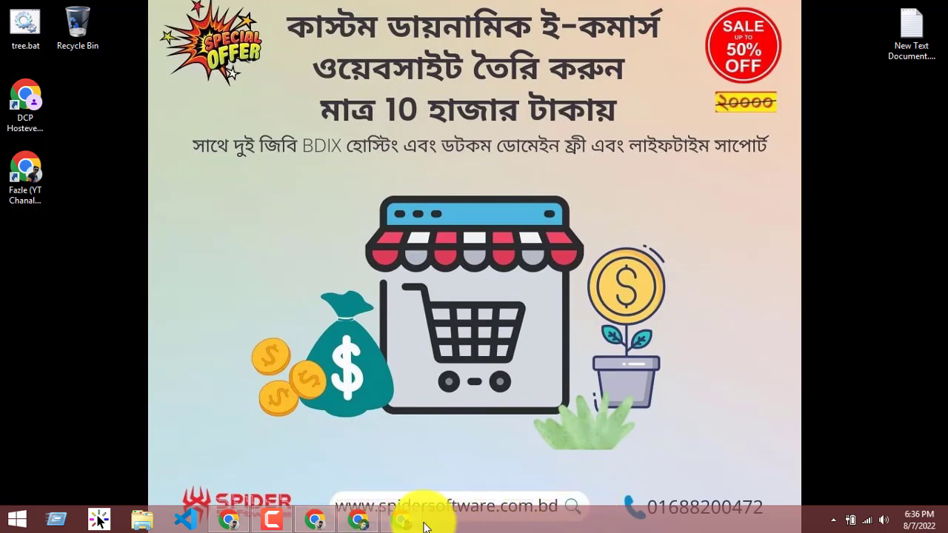
{"action": "left_click", "coordinate": [411, 526]}
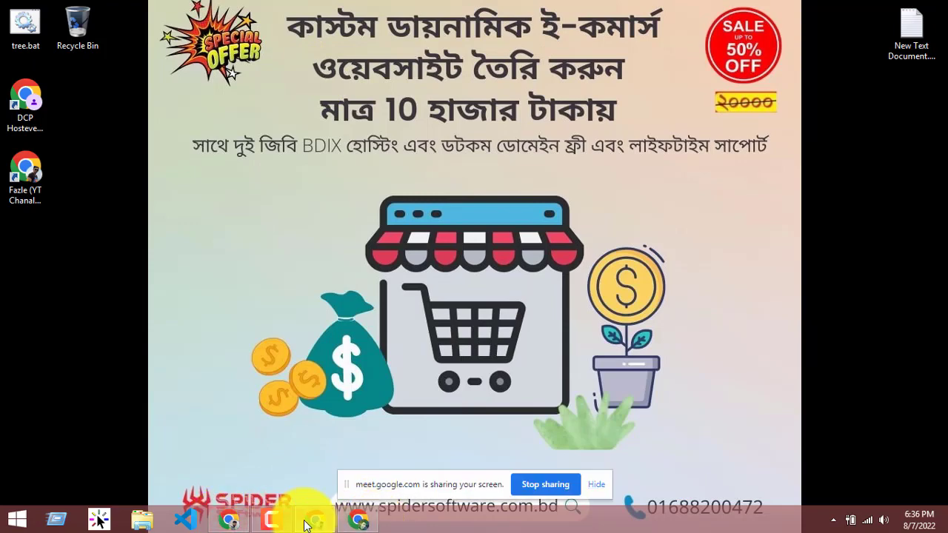
{"action": "left_click", "coordinate": [362, 525]}
{"action": "scroll", "coordinate": [338, 105], "scroll_direction": "down", "scroll_amount": 2}
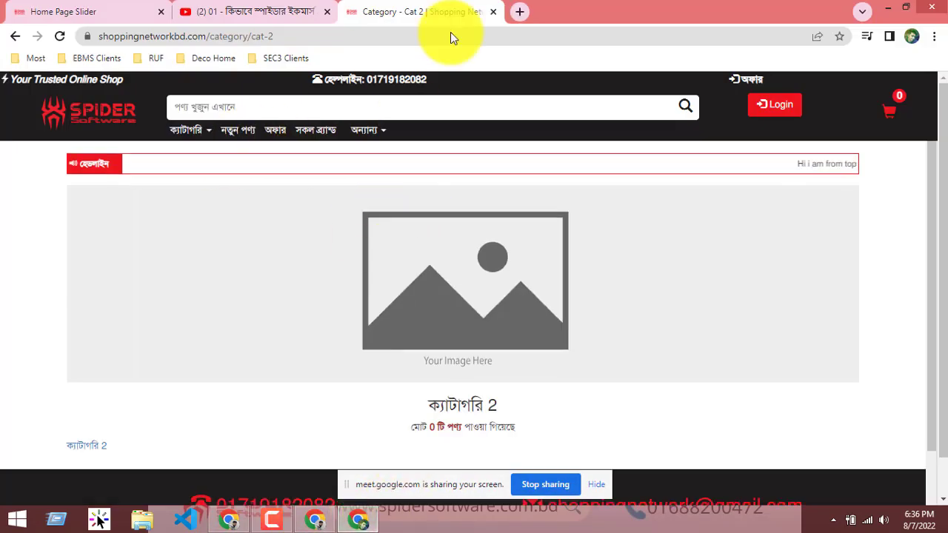
Step: Close the Cat 2 category page and the view of shipping zones, returning to the Home Page Slider settings
{"action": "left_click", "coordinate": [492, 12]}
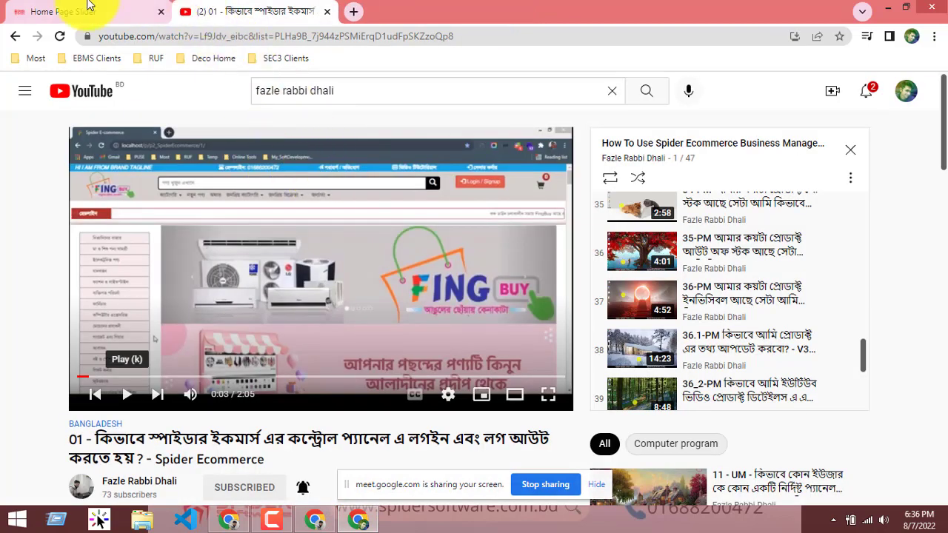
{"action": "left_click", "coordinate": [73, 10]}
{"action": "scroll", "coordinate": [561, 306], "scroll_direction": "down", "scroll_amount": 15}
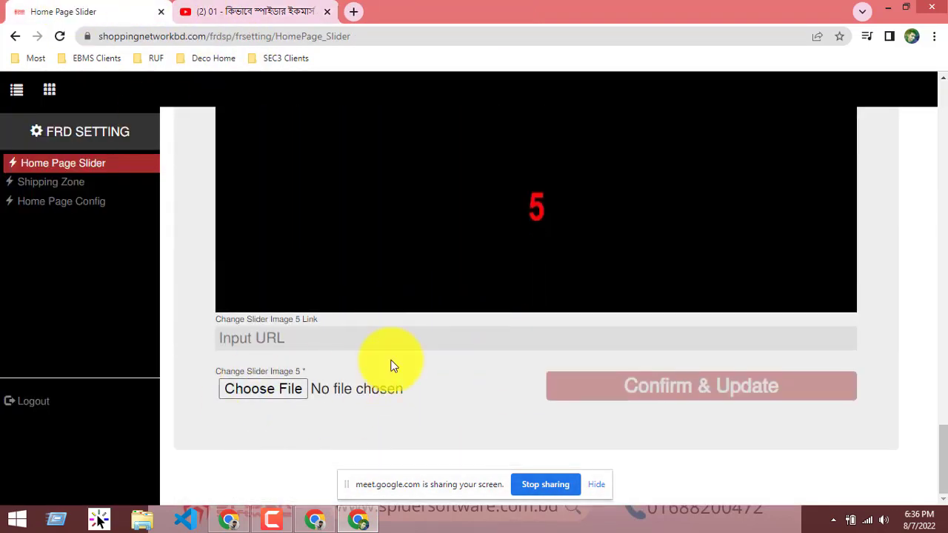
{"action": "left_click", "coordinate": [47, 183]}
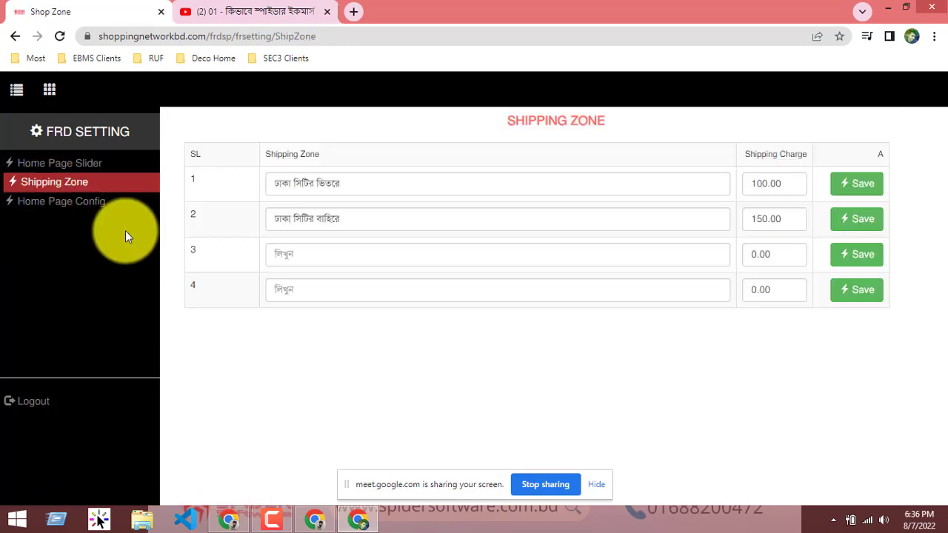
{"action": "left_click", "coordinate": [83, 164]}
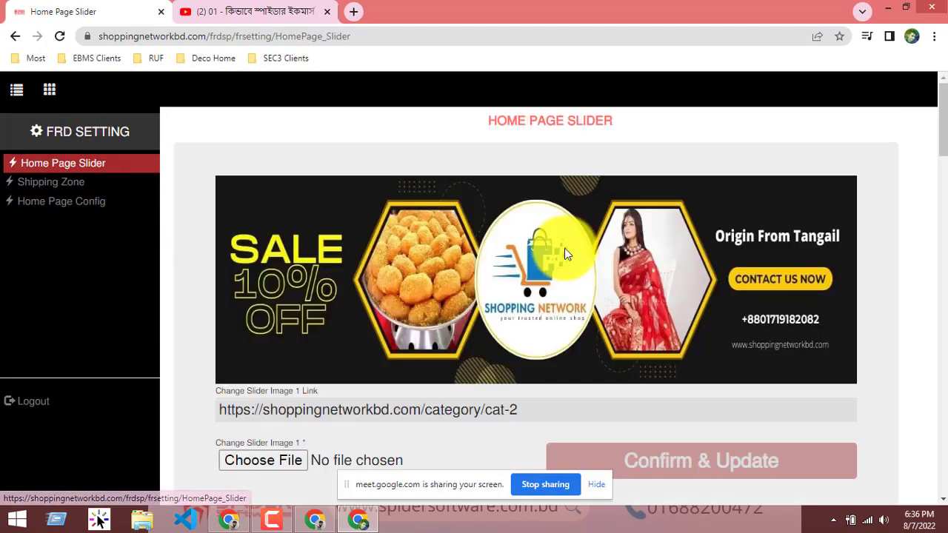
Step: Enter # as the link for slider image 2, clear it again, and try to update the slider
{"action": "scroll", "coordinate": [415, 360], "scroll_direction": "down", "scroll_amount": 2}
{"action": "left_click_drag", "start_coordinate": [550, 271], "coordinate": [226, 271]}
{"action": "scroll", "coordinate": [263, 321], "scroll_direction": "down", "scroll_amount": 6}
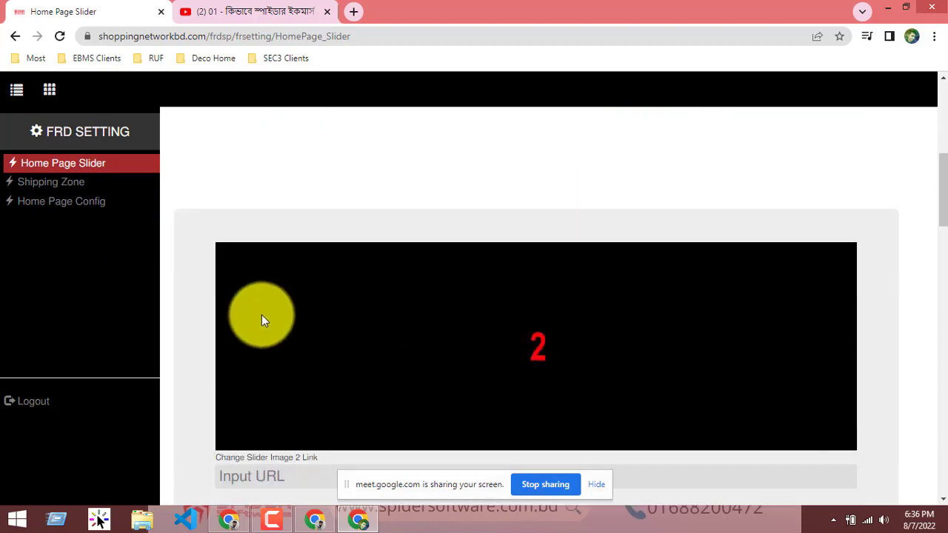
{"action": "left_click", "coordinate": [291, 199]}
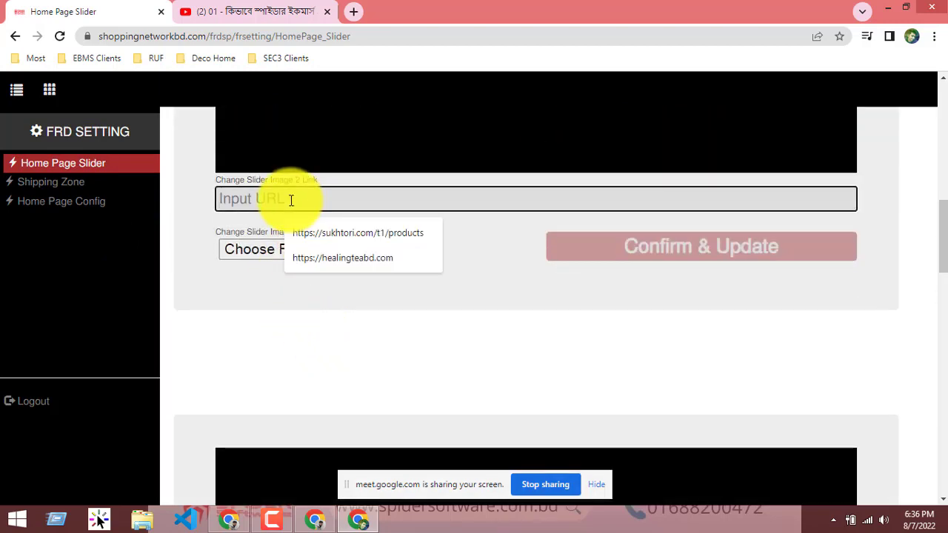
{"action": "type", "text": "#"}
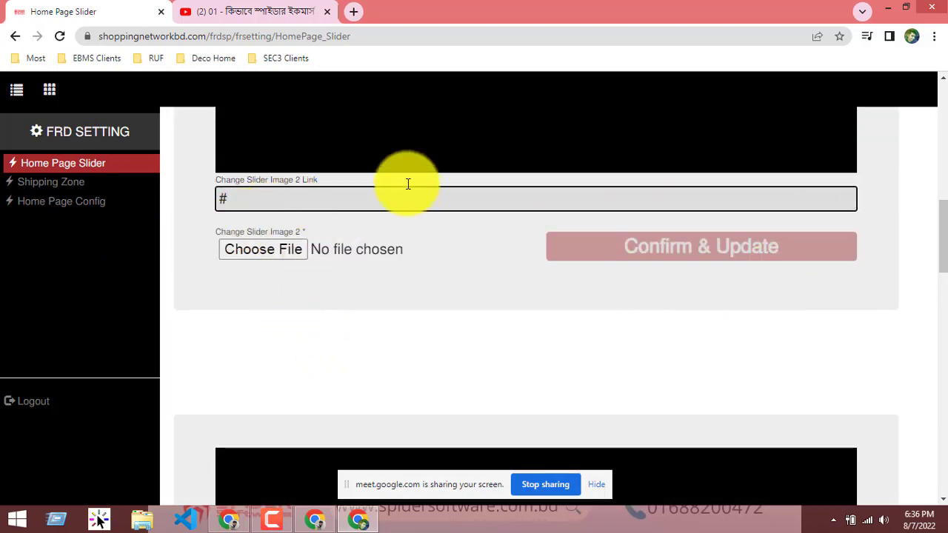
{"action": "scroll", "coordinate": [400, 237], "scroll_direction": "up", "scroll_amount": 3}
{"action": "scroll", "coordinate": [444, 281], "scroll_direction": "down", "scroll_amount": 3}
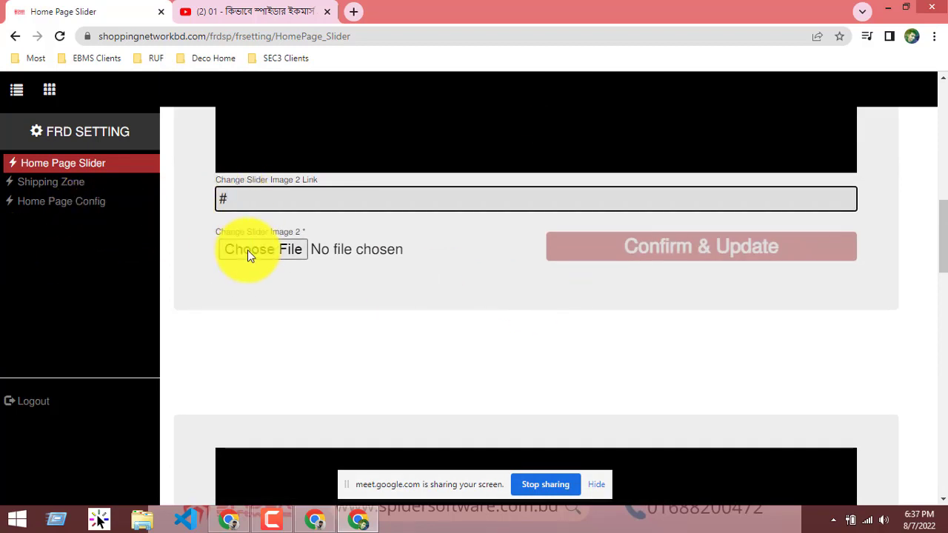
{"action": "scroll", "coordinate": [268, 321], "scroll_direction": "up", "scroll_amount": 1}
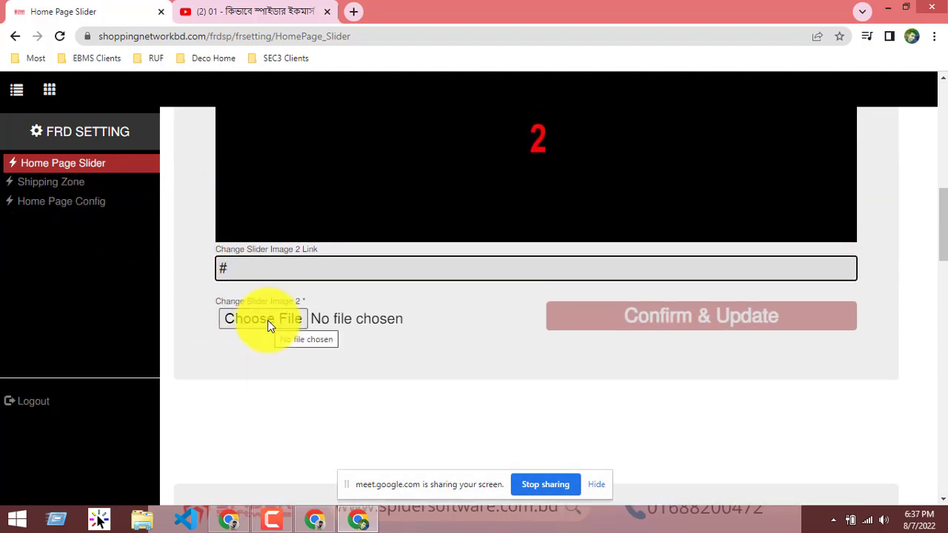
{"action": "scroll", "coordinate": [271, 316], "scroll_direction": "up", "scroll_amount": 1}
{"action": "key", "text": "BackSpace"}
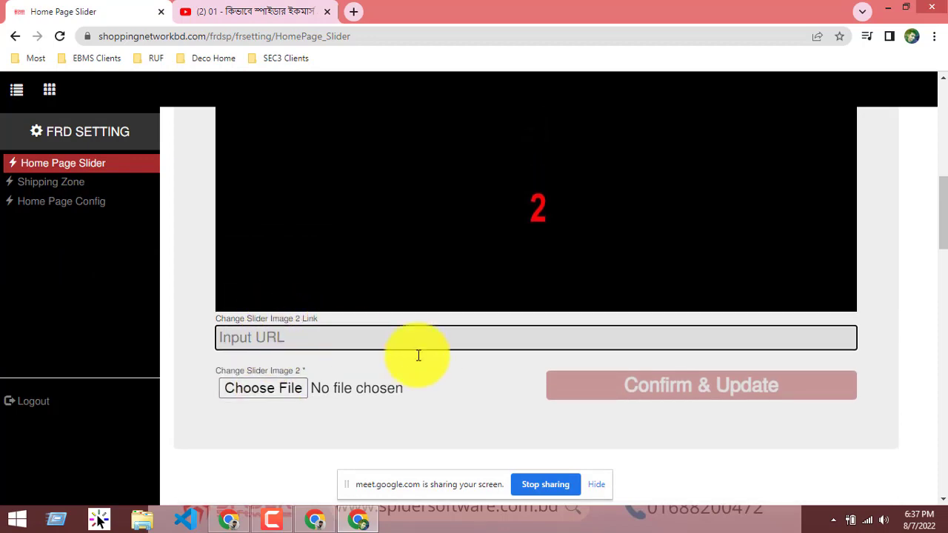
{"action": "left_click", "coordinate": [696, 384]}
{"action": "scroll", "coordinate": [396, 370], "scroll_direction": "down", "scroll_amount": 10}
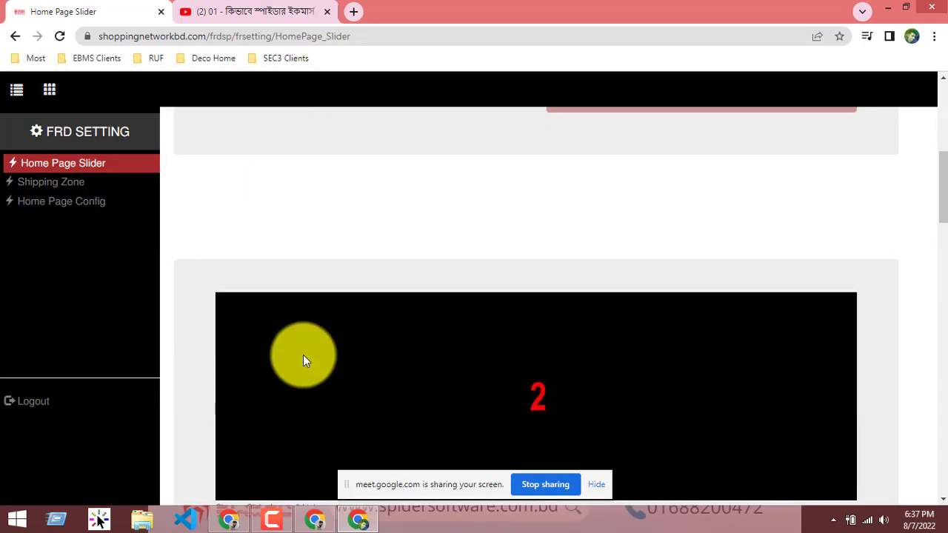
{"action": "scroll", "coordinate": [275, 352], "scroll_direction": "down", "scroll_amount": 5}
{"action": "left_click", "coordinate": [254, 176]}
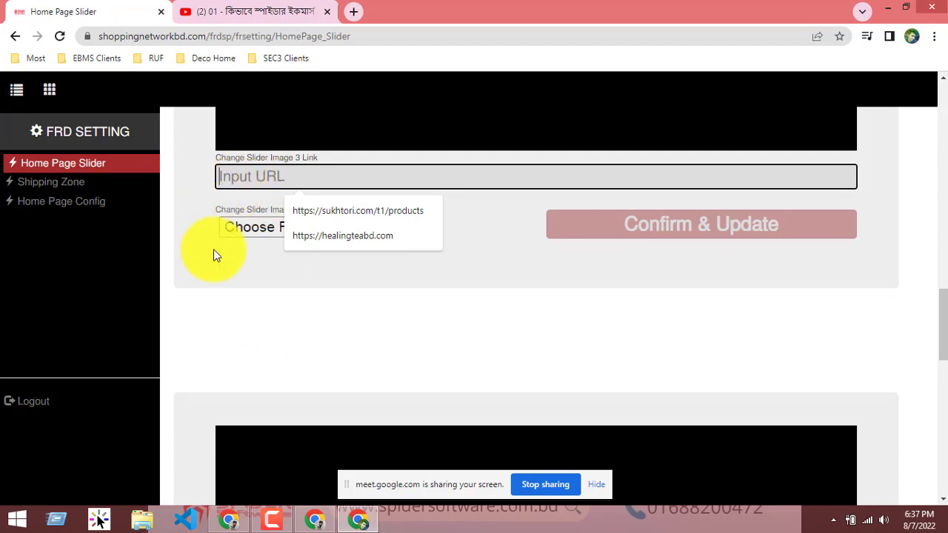
Step: Set the shipping charge of the first zone, inside Dhaka city, to 60.00 in the Shipping Zone settings and save it
{"action": "left_click", "coordinate": [98, 182]}
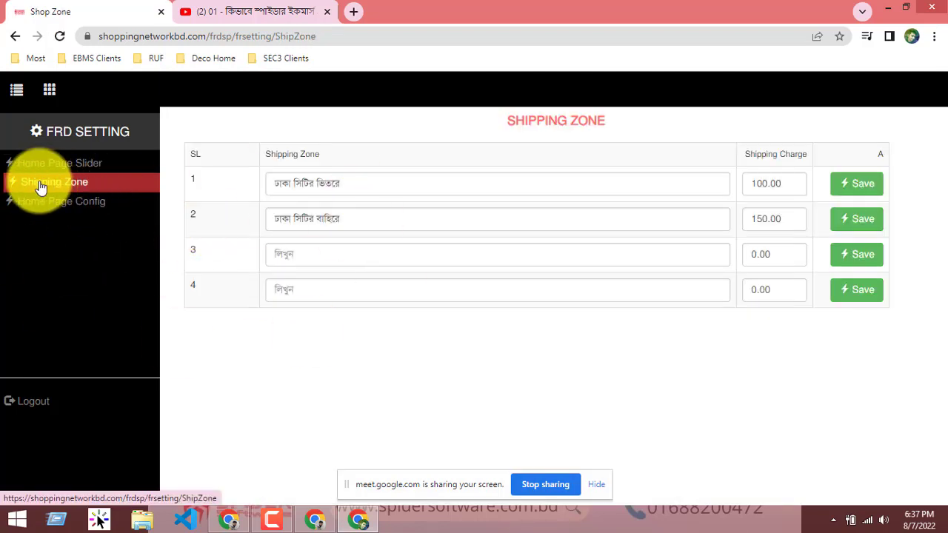
{"action": "left_click", "coordinate": [526, 185]}
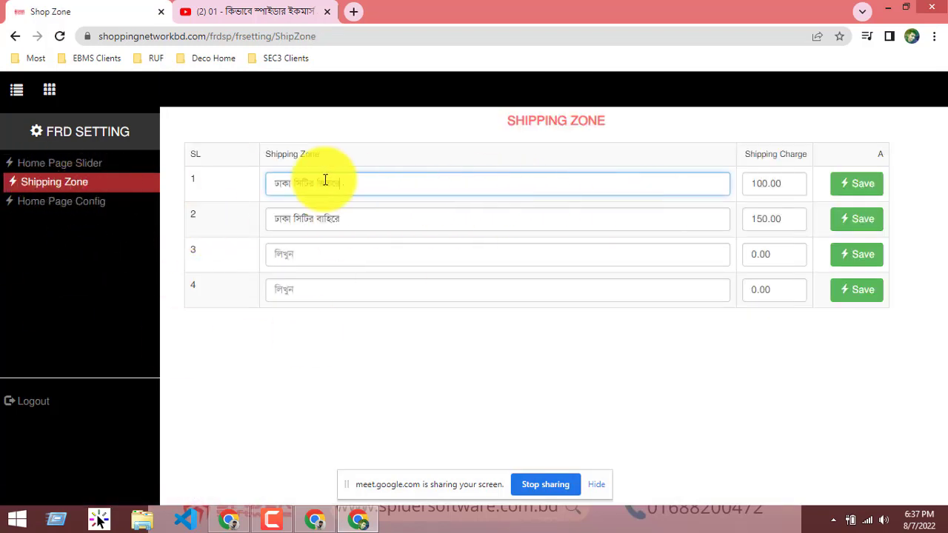
{"action": "left_click", "coordinate": [767, 185]}
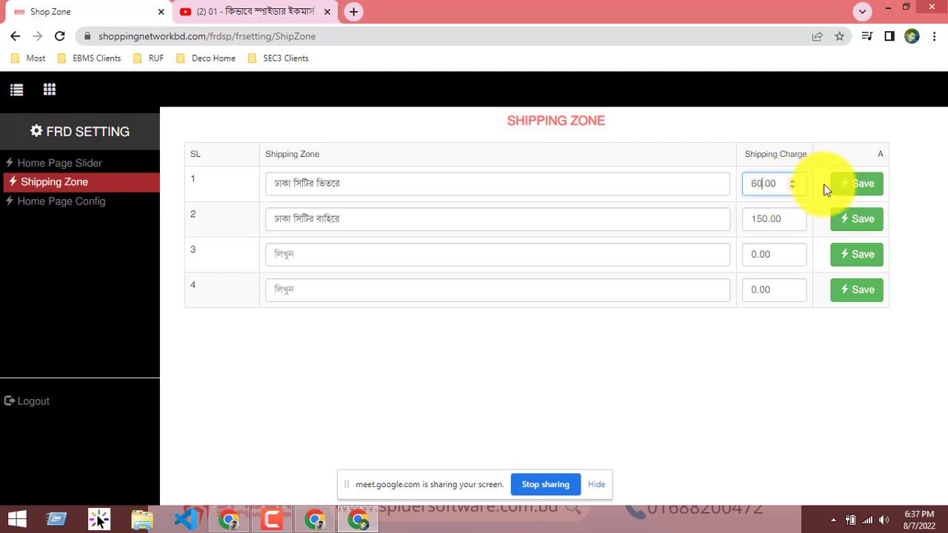
{"action": "left_click", "coordinate": [859, 185]}
{"action": "left_click", "coordinate": [858, 185]}
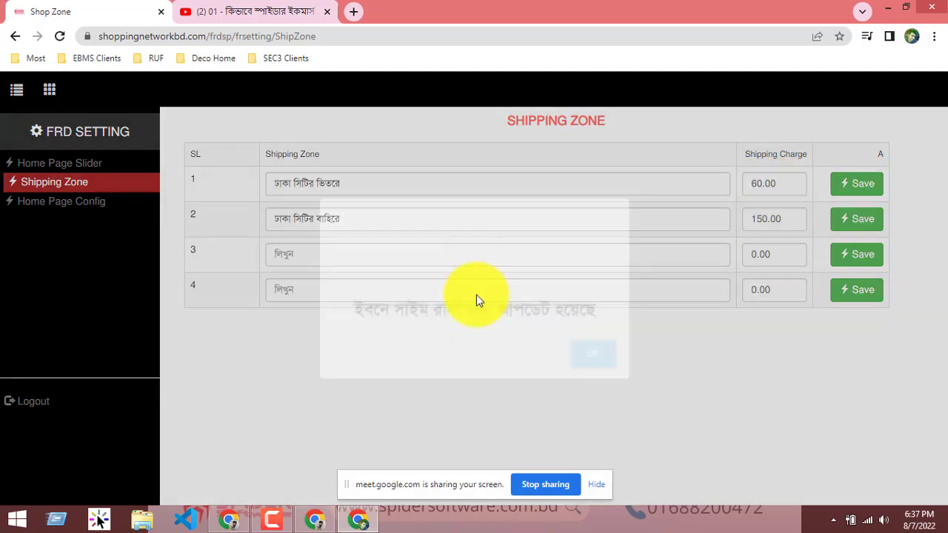
{"action": "left_click", "coordinate": [602, 352]}
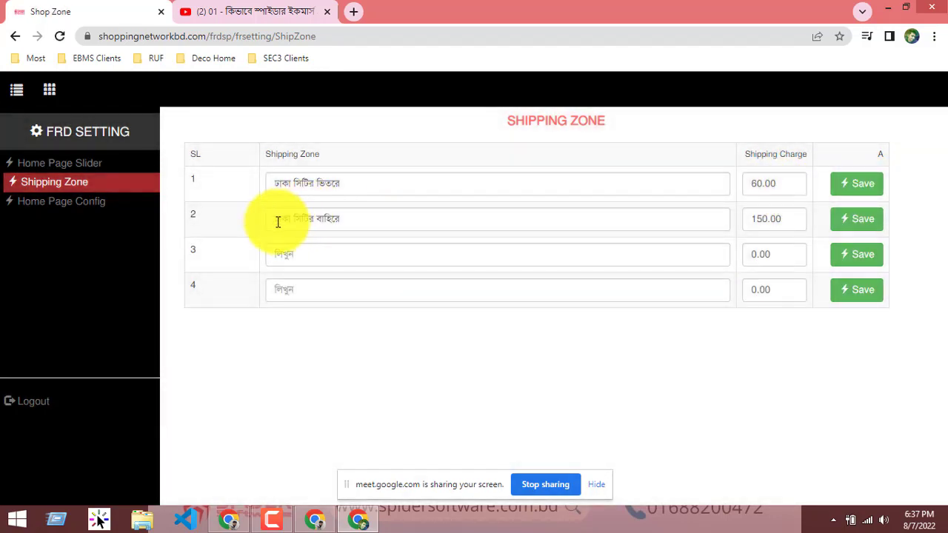
Step: Set the shipping charge of the second zone, outside Dhaka city, to 130.00 and save it
{"action": "left_click", "coordinate": [763, 219]}
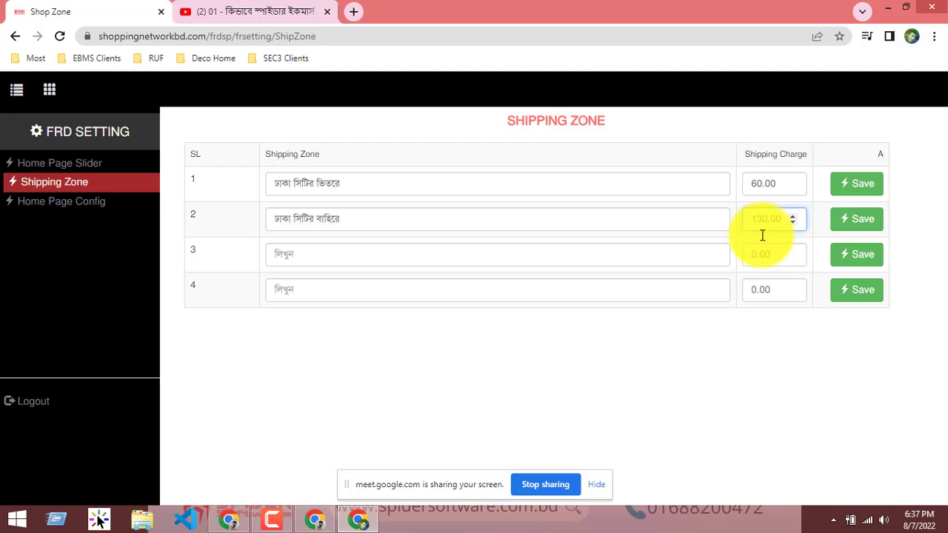
{"action": "left_click", "coordinate": [858, 221]}
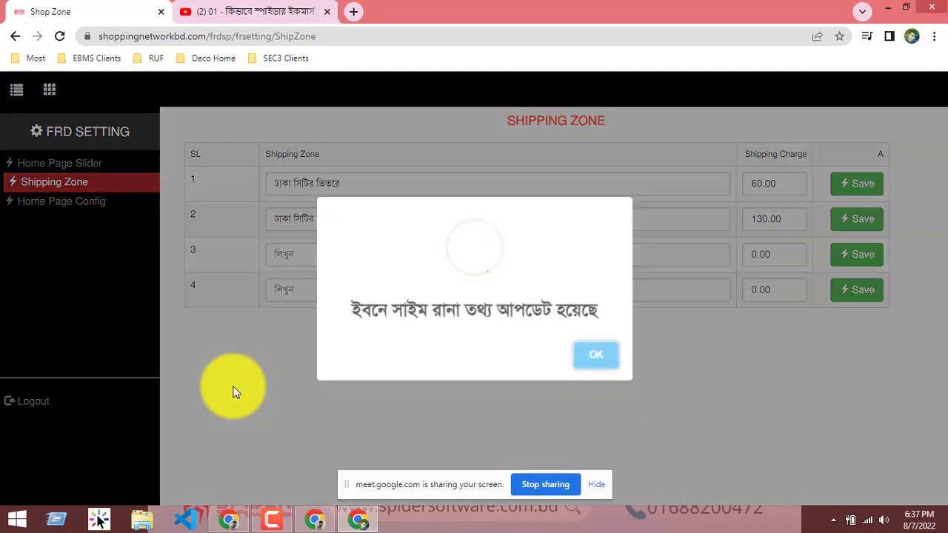
{"action": "left_click", "coordinate": [599, 362]}
{"action": "left_click", "coordinate": [376, 185]}
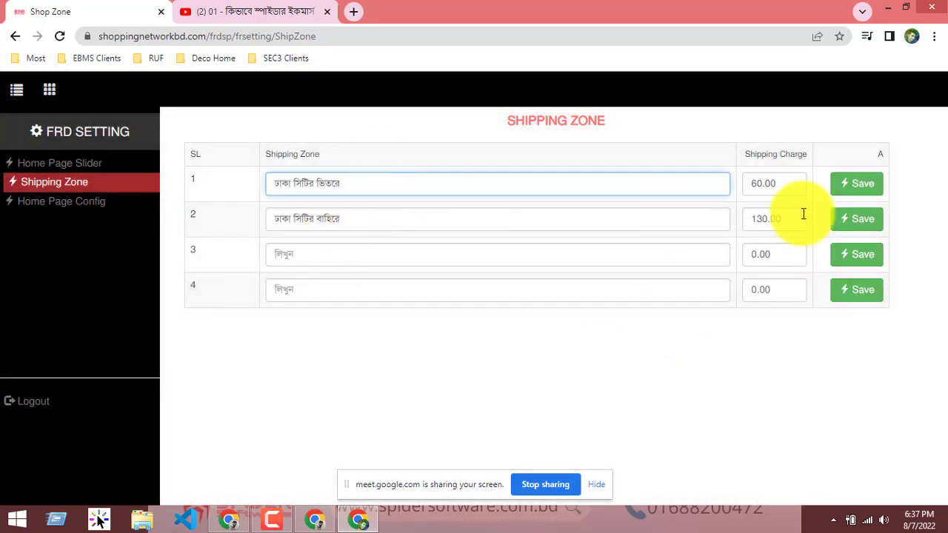
{"action": "left_click", "coordinate": [509, 220]}
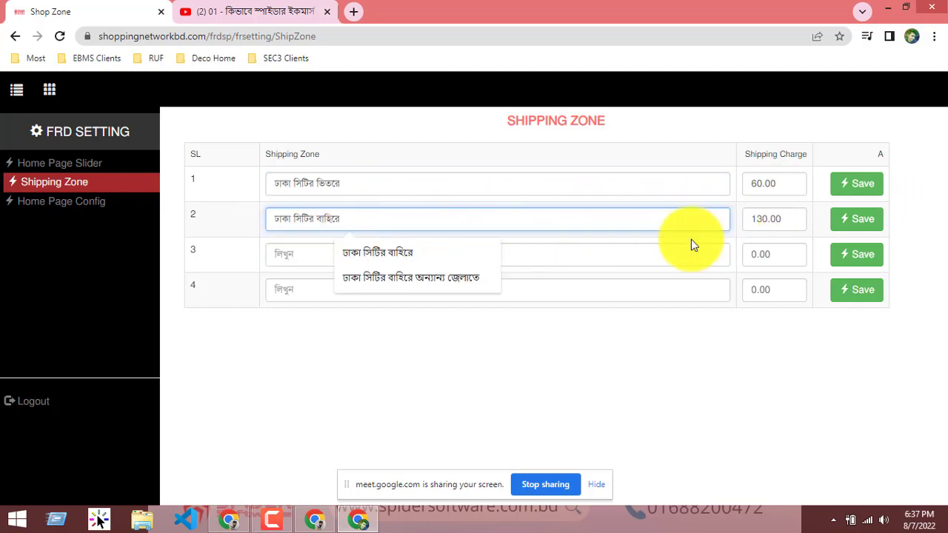
{"action": "left_click", "coordinate": [288, 252]}
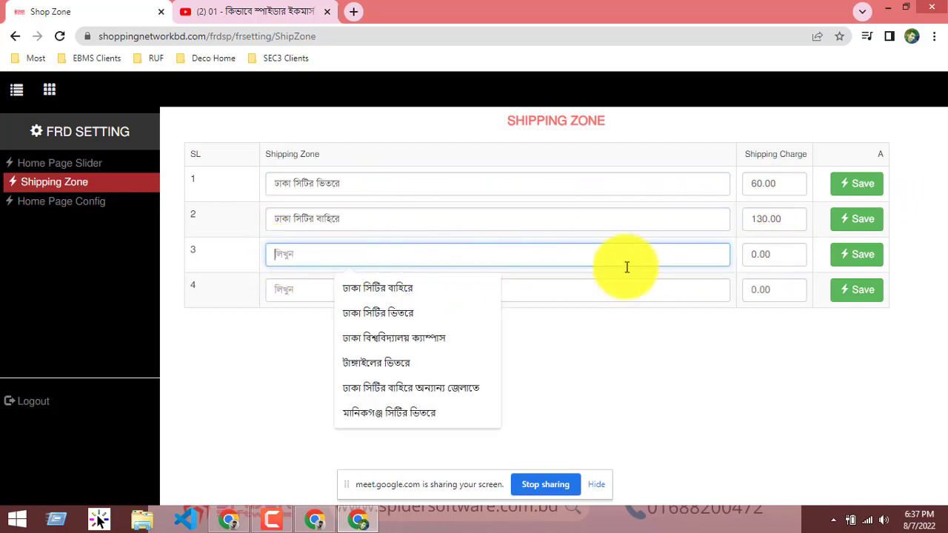
{"action": "left_click", "coordinate": [652, 289]}
{"action": "left_click", "coordinate": [380, 256]}
{"action": "left_click", "coordinate": [302, 285]}
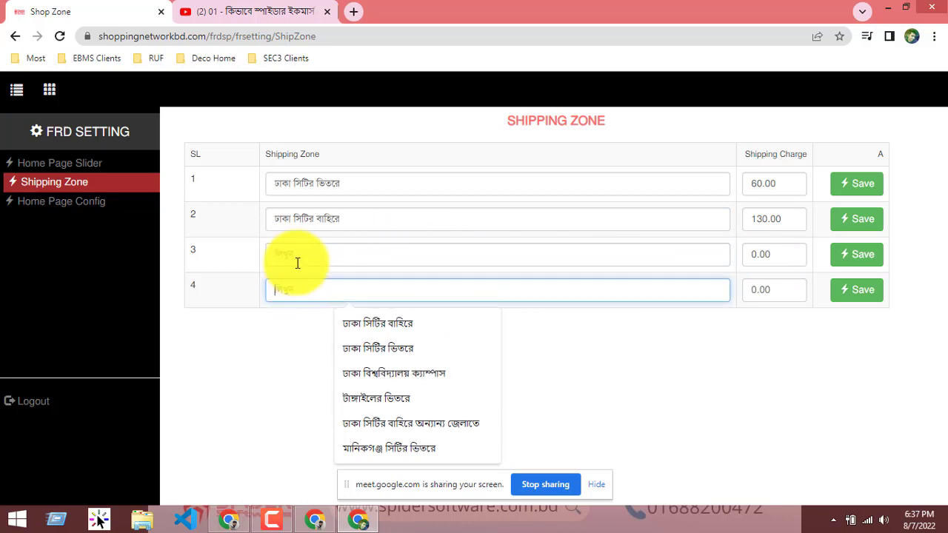
{"action": "left_click", "coordinate": [297, 259]}
{"action": "left_click", "coordinate": [278, 291]}
{"action": "left_click", "coordinate": [291, 256]}
{"action": "left_click", "coordinate": [292, 289]}
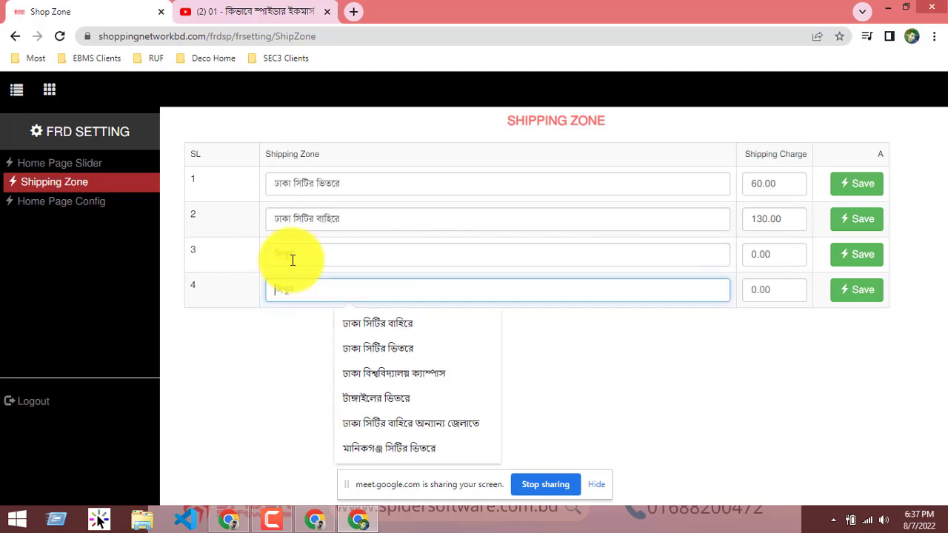
{"action": "left_click", "coordinate": [292, 259]}
{"action": "left_click", "coordinate": [286, 289]}
Step: Save the third shipping zone with an empty name and a charge of 0.00
{"action": "left_click", "coordinate": [285, 257]}
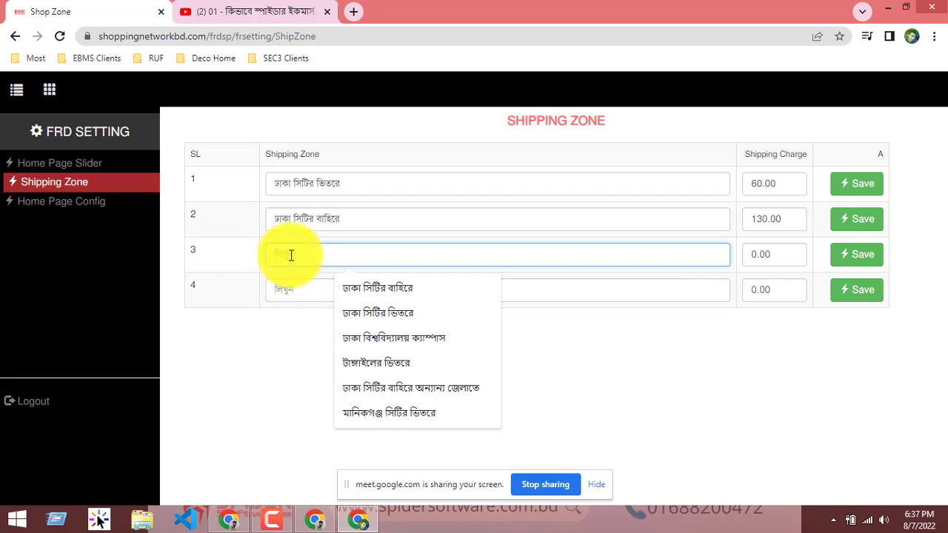
{"action": "left_click", "coordinate": [840, 262]}
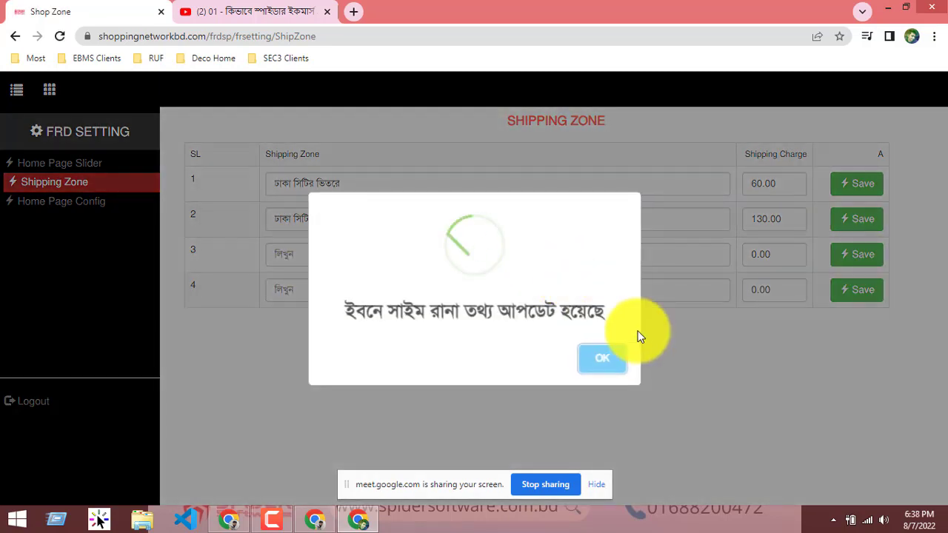
{"action": "left_click", "coordinate": [604, 359]}
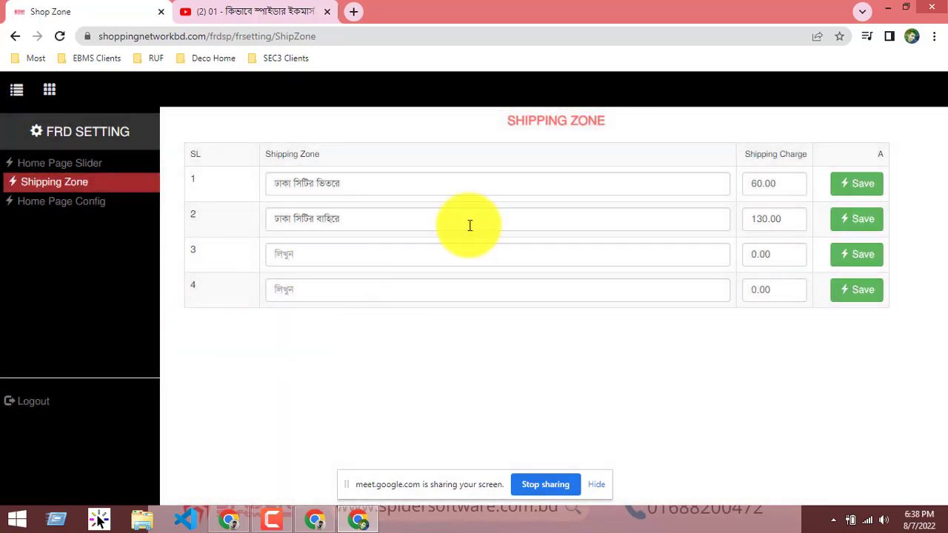
Step: Open sukhtori.com in a new browser tab and look through the product sections on its home page
{"action": "left_click", "coordinate": [352, 13]}
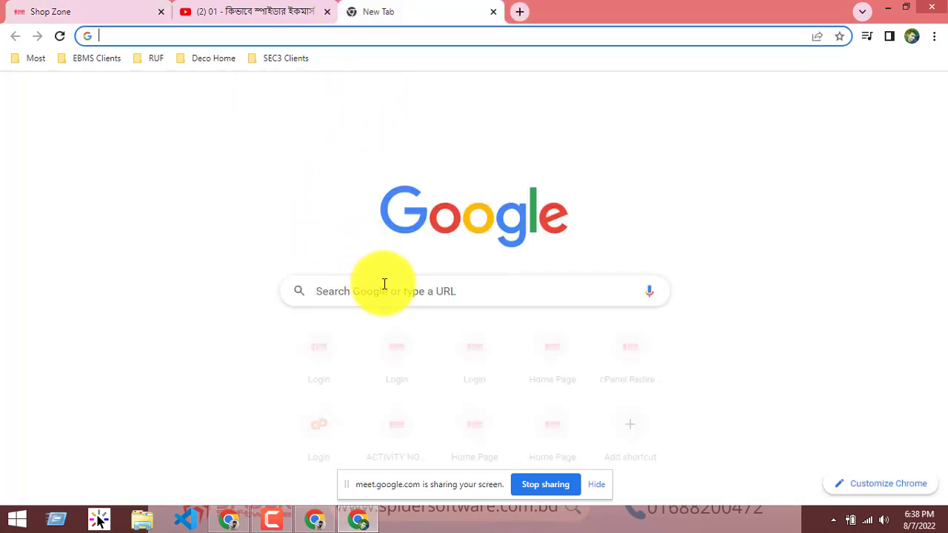
{"action": "left_click", "coordinate": [378, 284]}
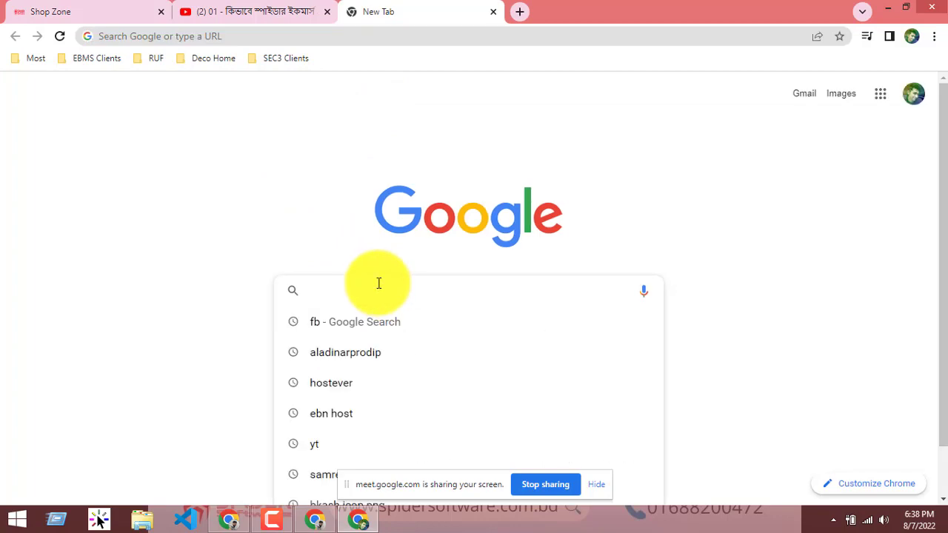
{"action": "type", "text": "sukhto"}
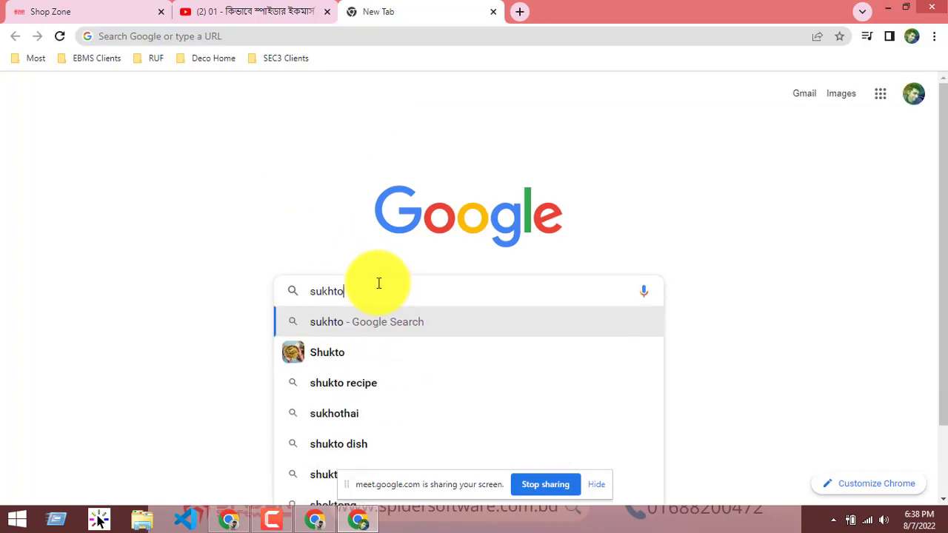
{"action": "type", "text": "r"}
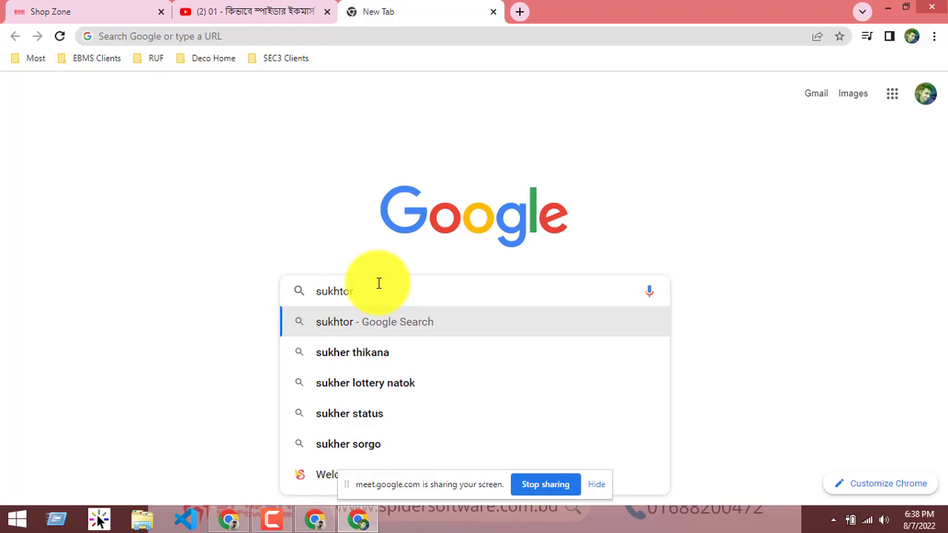
{"action": "type", "text": "i.com"}
{"action": "key", "text": "Return"}
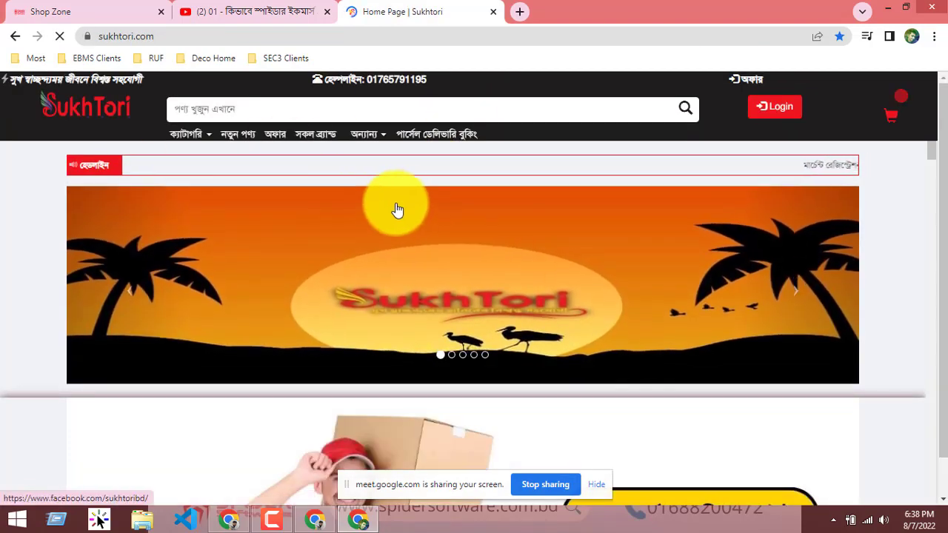
{"action": "scroll", "coordinate": [397, 211], "scroll_direction": "down", "scroll_amount": 15}
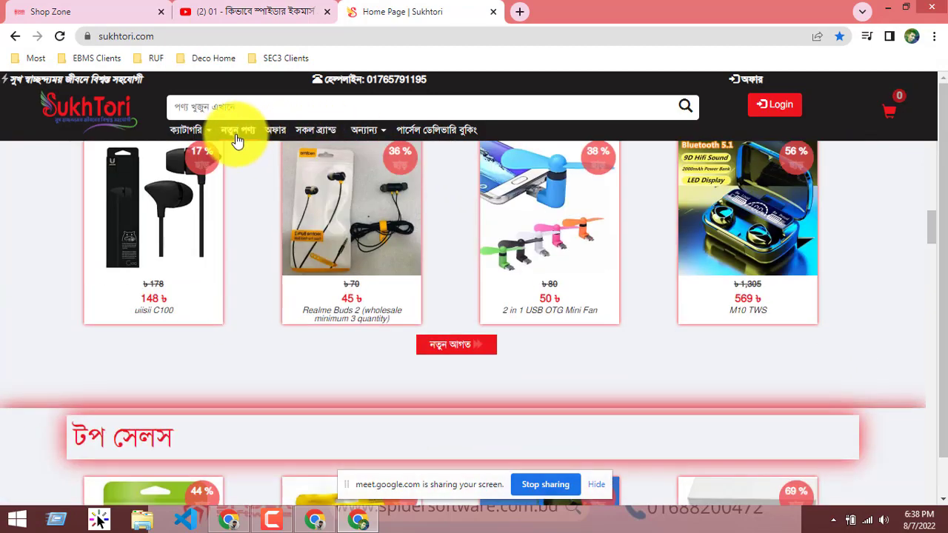
{"action": "scroll", "coordinate": [259, 219], "scroll_direction": "down", "scroll_amount": 10}
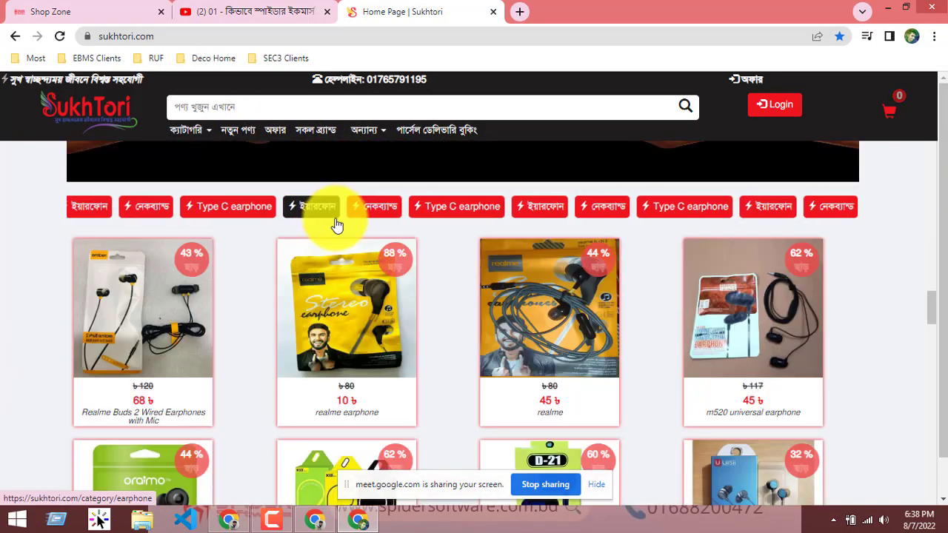
{"action": "scroll", "coordinate": [337, 225], "scroll_direction": "down", "scroll_amount": 7}
{"action": "scroll", "coordinate": [340, 255], "scroll_direction": "up", "scroll_amount": 3}
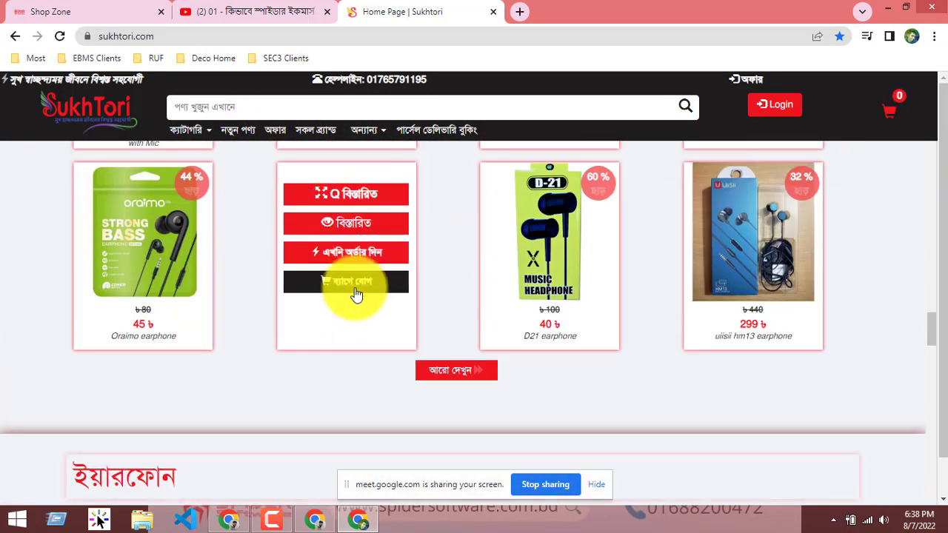
Step: Add the kin earphone to the shopping cart and proceed to checkout without logging in
{"action": "left_click", "coordinate": [356, 295]}
{"action": "left_click", "coordinate": [592, 357]}
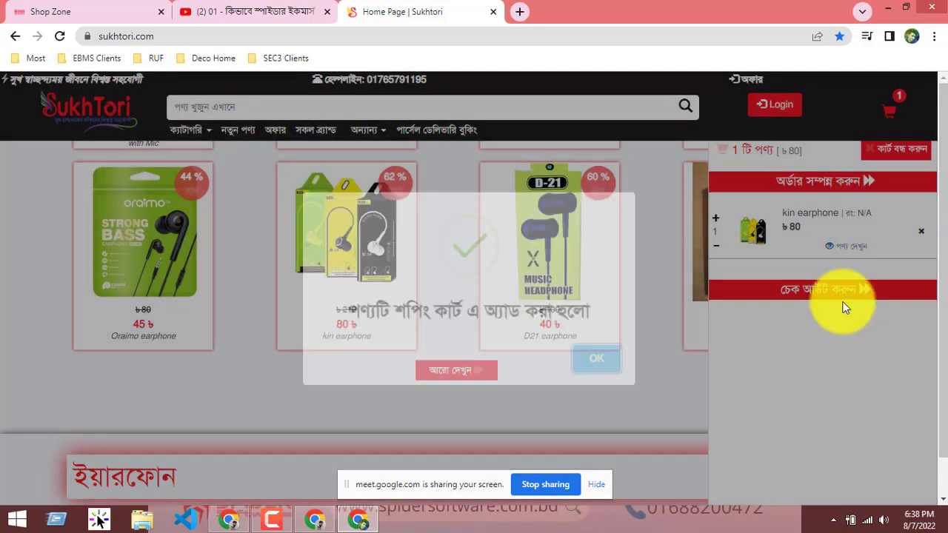
{"action": "left_click", "coordinate": [835, 295]}
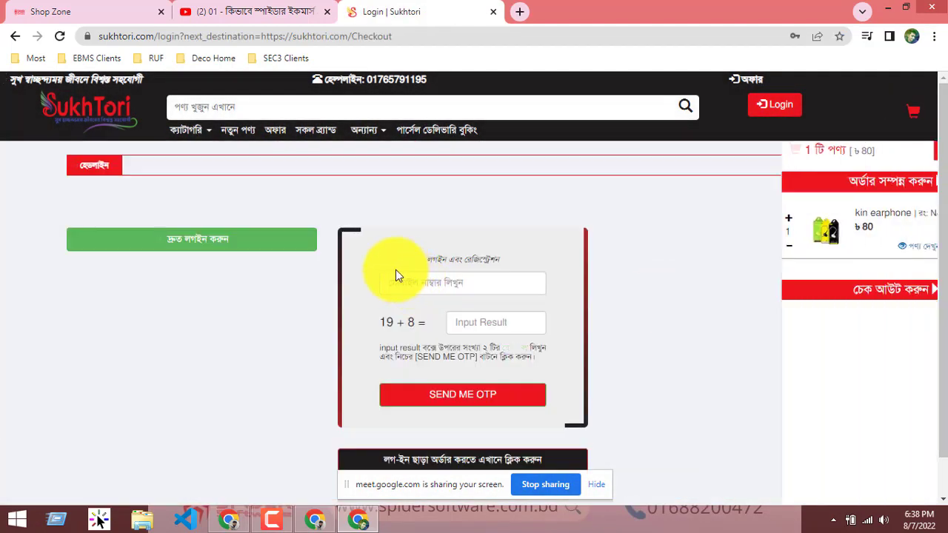
{"action": "left_click", "coordinate": [402, 392]}
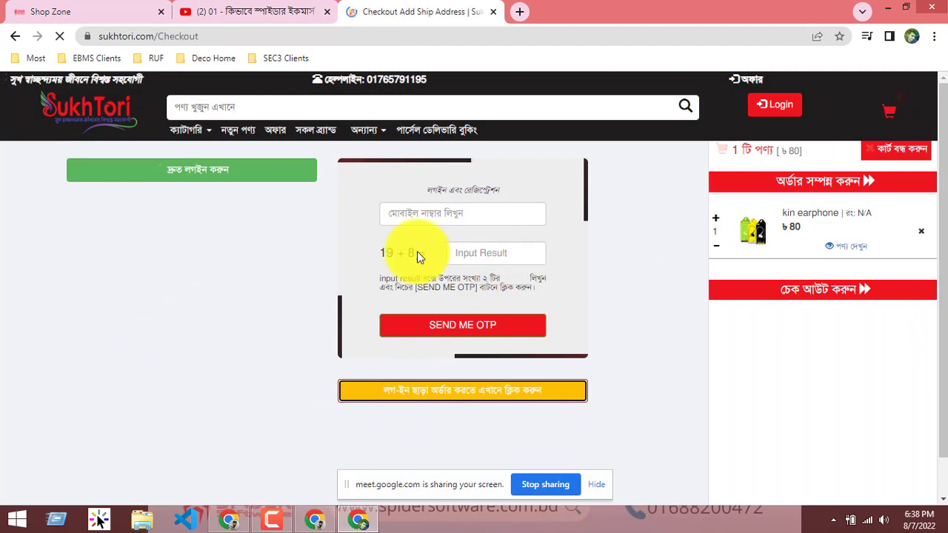
Step: Examine the delivery area options and cart summary on the checkout page, comparing them with the zones in the Shipping Zone settings
{"action": "scroll", "coordinate": [444, 259], "scroll_direction": "down", "scroll_amount": 3}
{"action": "scroll", "coordinate": [453, 259], "scroll_direction": "up", "scroll_amount": 1}
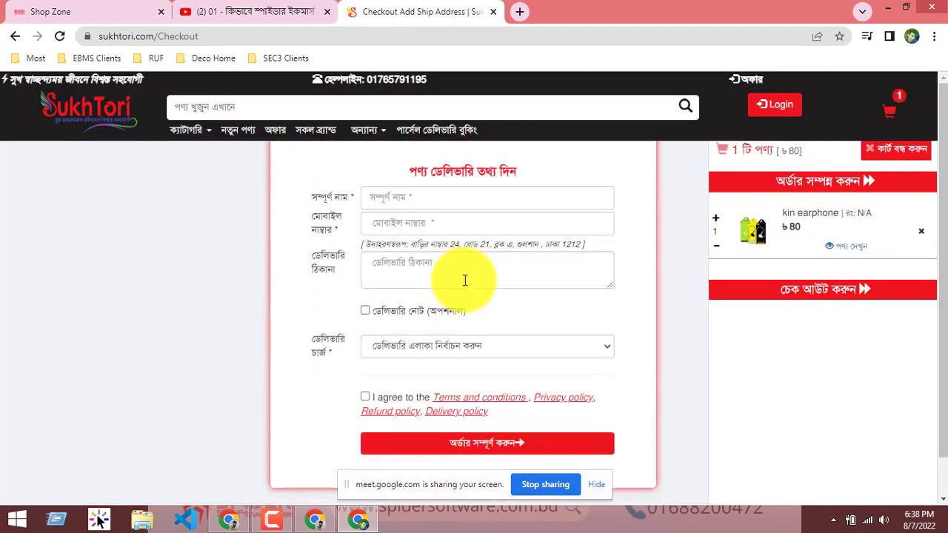
{"action": "scroll", "coordinate": [465, 280], "scroll_direction": "down", "scroll_amount": 1}
{"action": "left_click", "coordinate": [517, 276]}
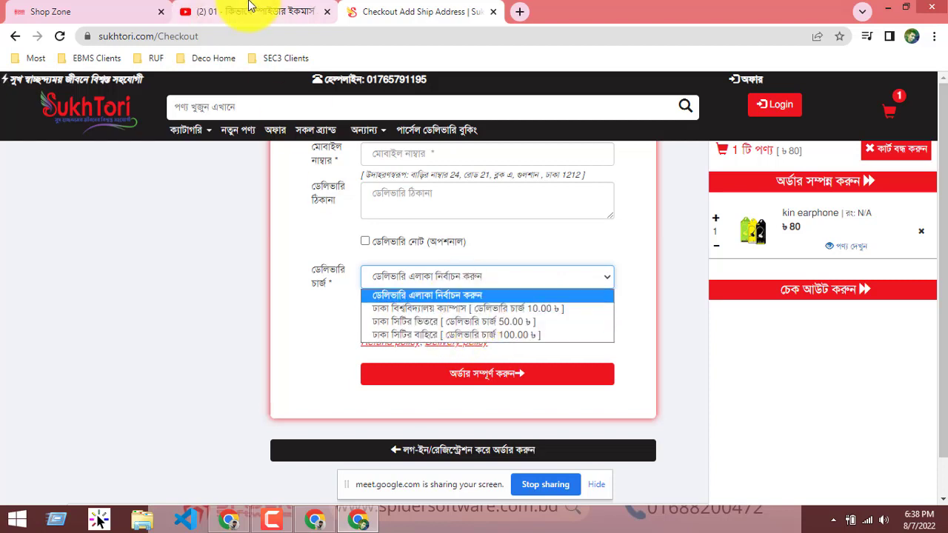
{"action": "left_click", "coordinate": [85, 11]}
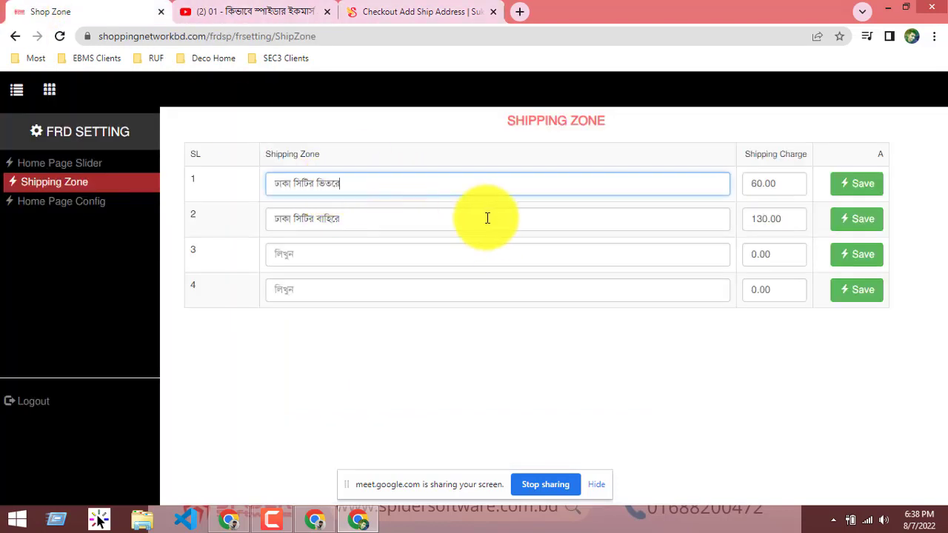
{"action": "left_click", "coordinate": [463, 9]}
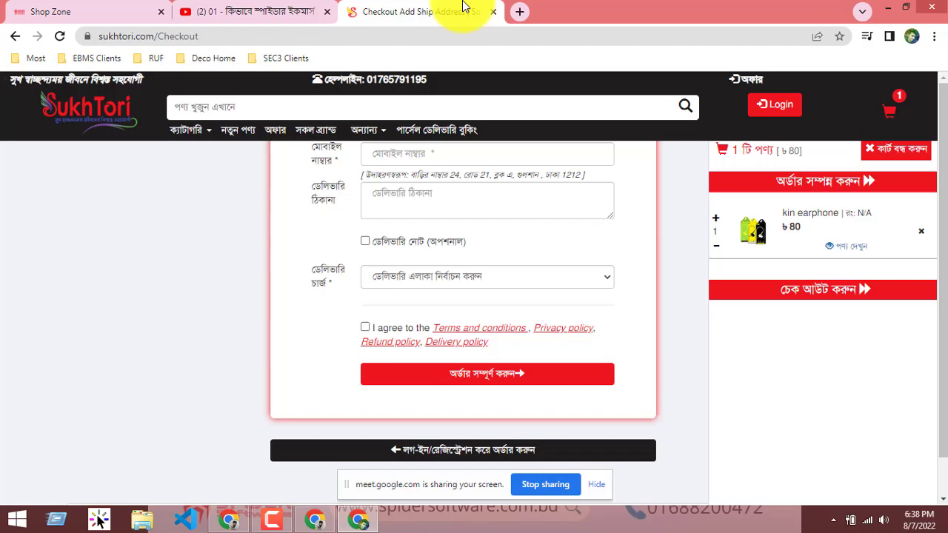
{"action": "left_click", "coordinate": [470, 276]}
{"action": "scroll", "coordinate": [646, 281], "scroll_direction": "up", "scroll_amount": 3}
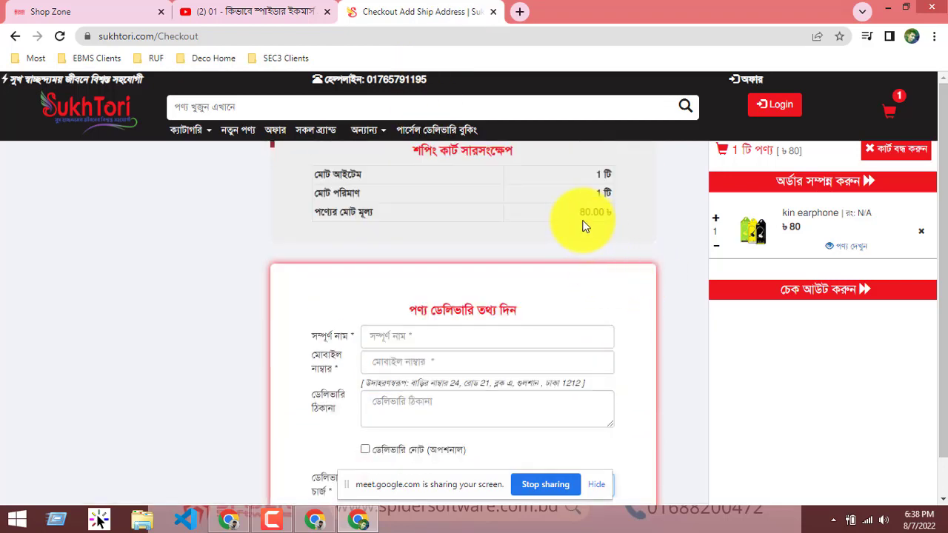
{"action": "scroll", "coordinate": [477, 248], "scroll_direction": "down", "scroll_amount": 4}
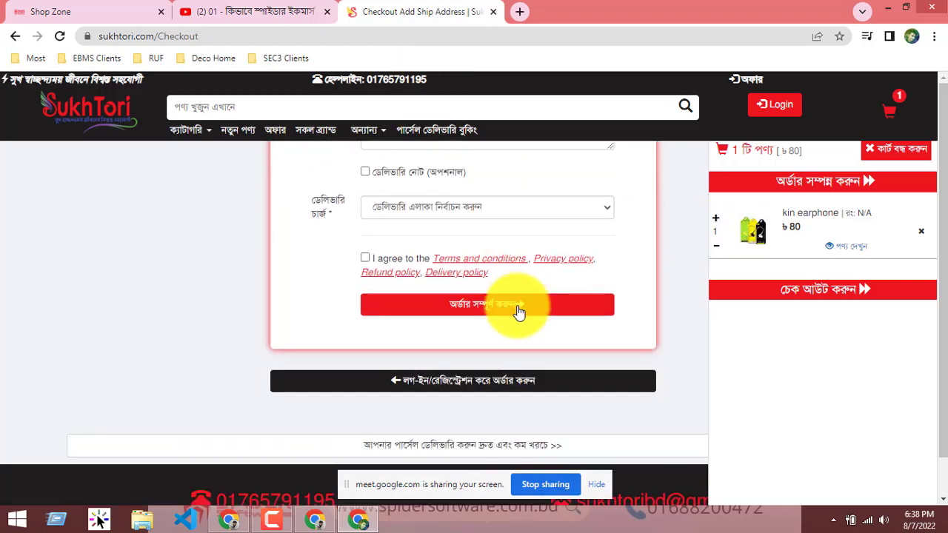
{"action": "left_click", "coordinate": [508, 213]}
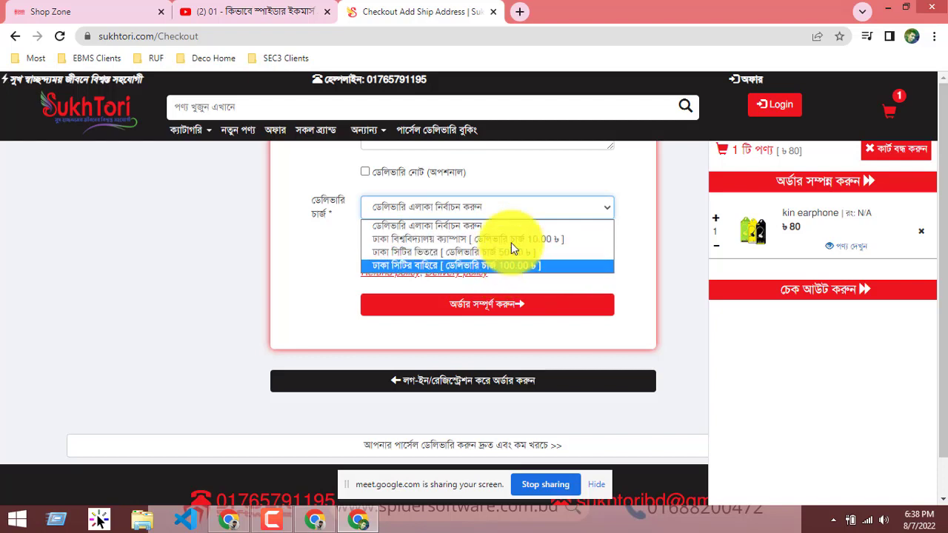
{"action": "scroll", "coordinate": [416, 285], "scroll_direction": "up", "scroll_amount": 2}
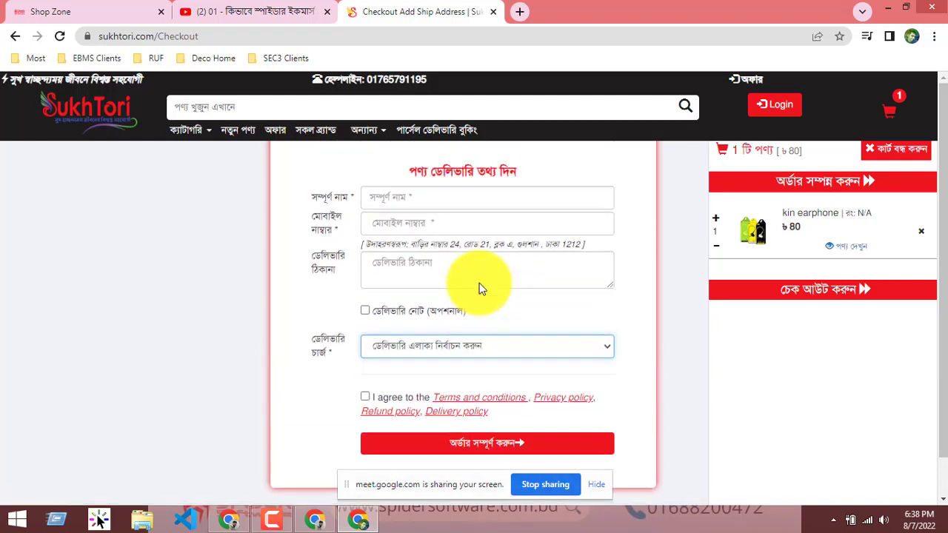
{"action": "scroll", "coordinate": [484, 267], "scroll_direction": "up", "scroll_amount": 2}
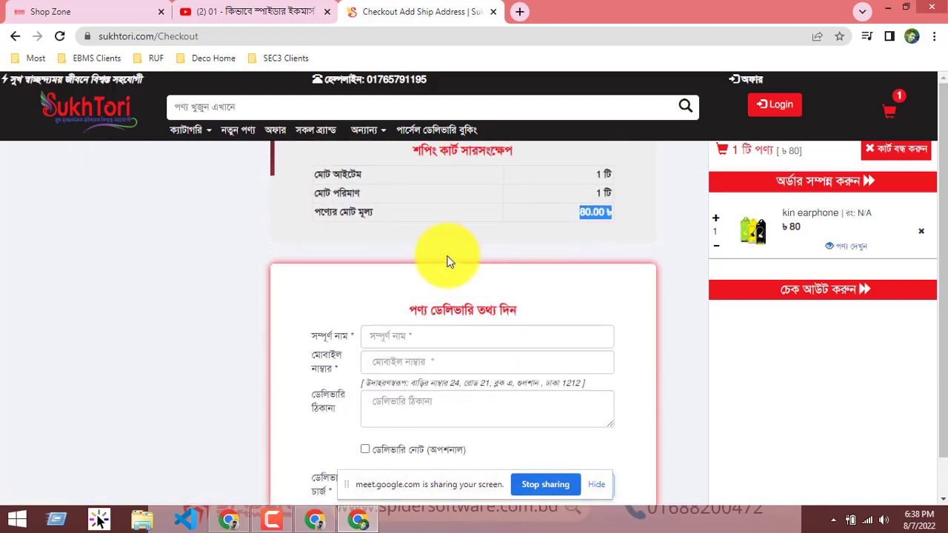
Step: Fill in the customer's full name, mobile number and delivery address on the checkout form
{"action": "scroll", "coordinate": [415, 325], "scroll_direction": "down", "scroll_amount": 1}
{"action": "left_click", "coordinate": [407, 268]}
{"action": "left_click", "coordinate": [421, 357]}
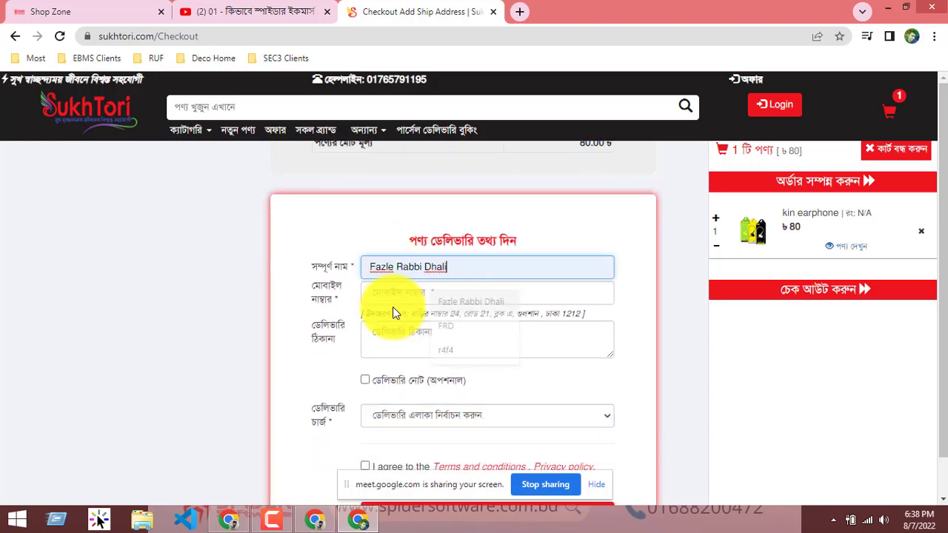
{"action": "left_click", "coordinate": [404, 292]}
{"action": "left_click", "coordinate": [437, 327]}
{"action": "left_click", "coordinate": [412, 348]}
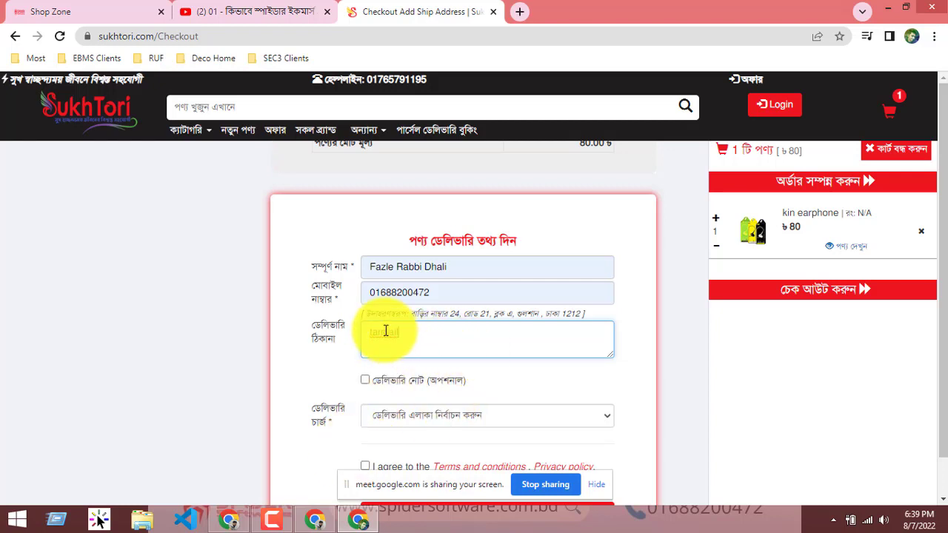
Step: Enable the optional delivery note with the text "test order" and choose the delivery area inside Dhaka city (ঢাকা সিটির ভিতরে)
{"action": "scroll", "coordinate": [382, 337], "scroll_direction": "down", "scroll_amount": 2}
{"action": "left_click", "coordinate": [365, 240]}
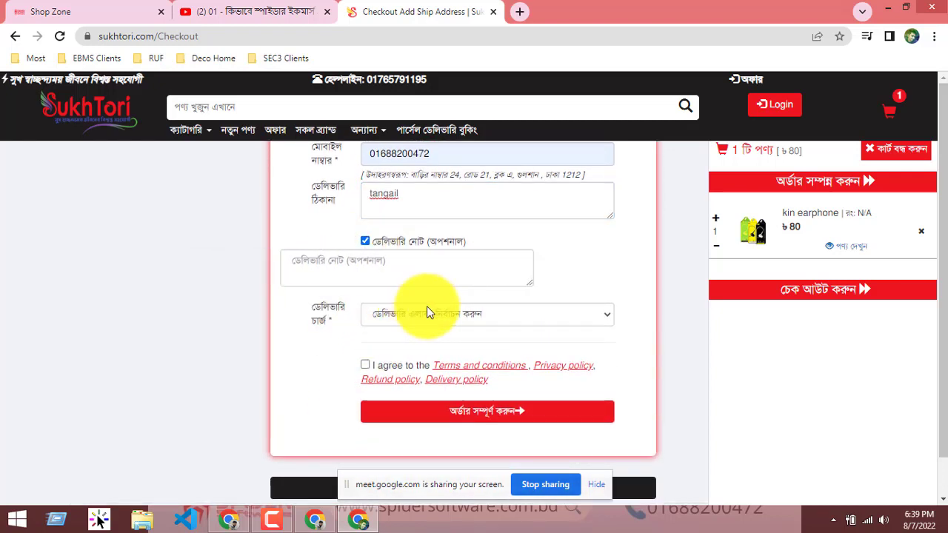
{"action": "left_click", "coordinate": [426, 311]}
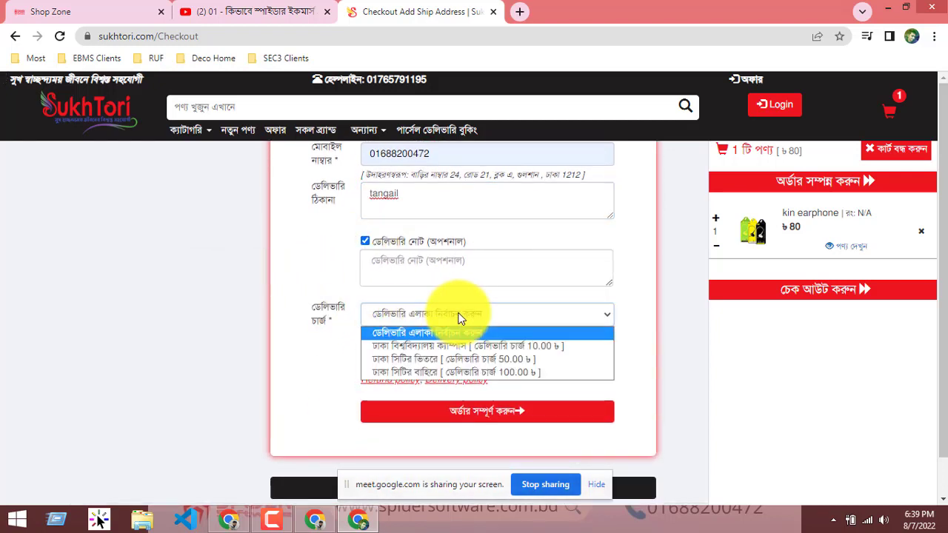
{"action": "left_click", "coordinate": [450, 358]}
{"action": "left_click", "coordinate": [381, 259]}
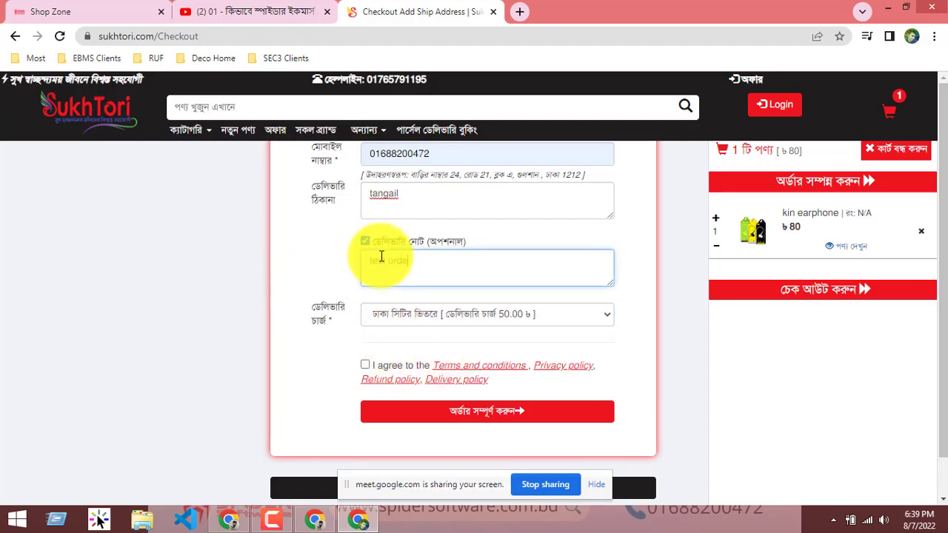
Step: Agree to the terms and conditions and submit the order
{"action": "left_click", "coordinate": [365, 364]}
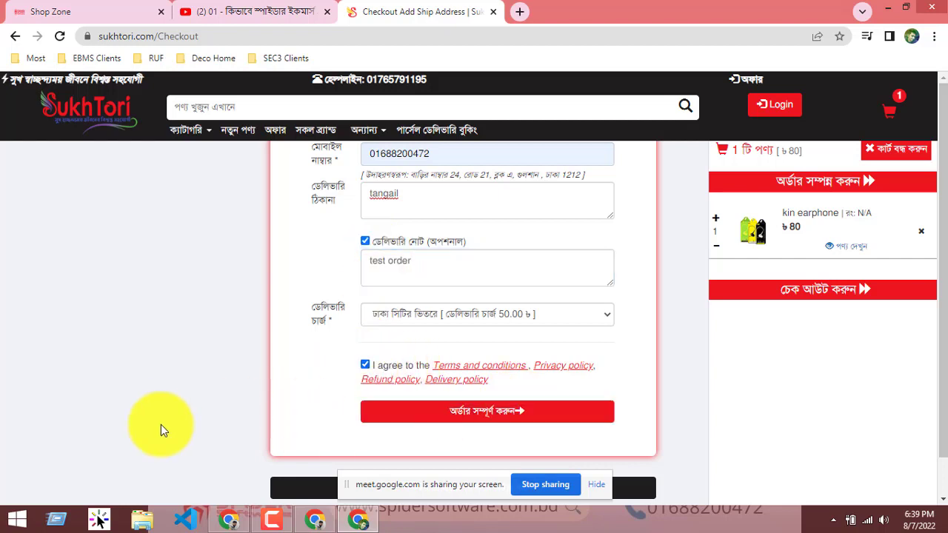
{"action": "left_click", "coordinate": [414, 413]}
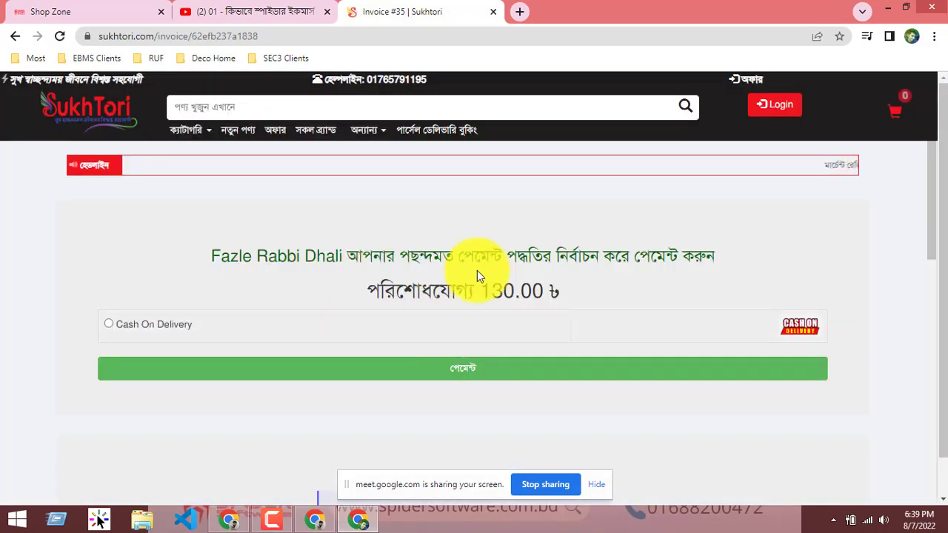
Step: Review the order's invoice page, including the order tracking, delivery details, product line and charge breakdown
{"action": "scroll", "coordinate": [444, 274], "scroll_direction": "down", "scroll_amount": 3}
{"action": "scroll", "coordinate": [420, 278], "scroll_direction": "down", "scroll_amount": 10}
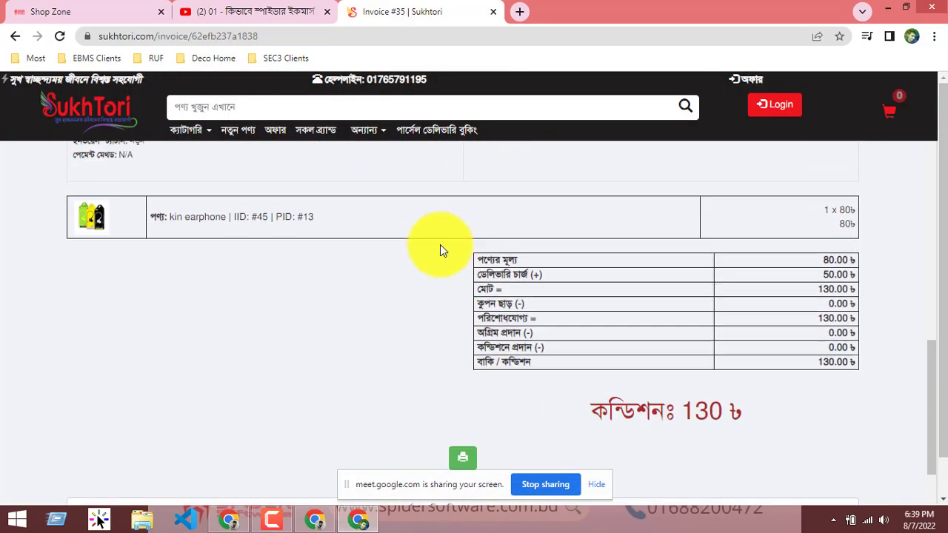
{"action": "scroll", "coordinate": [462, 273], "scroll_direction": "up", "scroll_amount": 3}
{"action": "scroll", "coordinate": [391, 290], "scroll_direction": "up", "scroll_amount": 1}
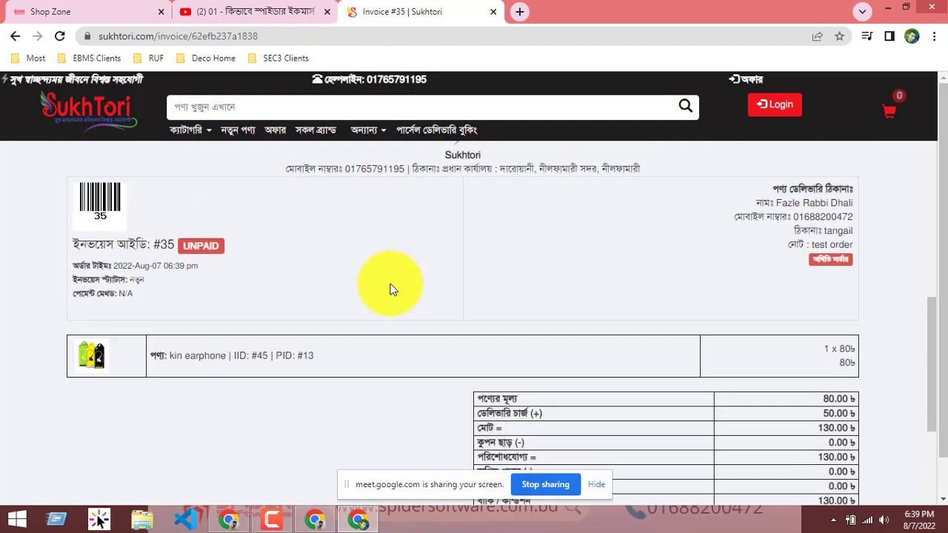
{"action": "scroll", "coordinate": [391, 288], "scroll_direction": "up", "scroll_amount": 1}
{"action": "scroll", "coordinate": [392, 288], "scroll_direction": "down", "scroll_amount": 5}
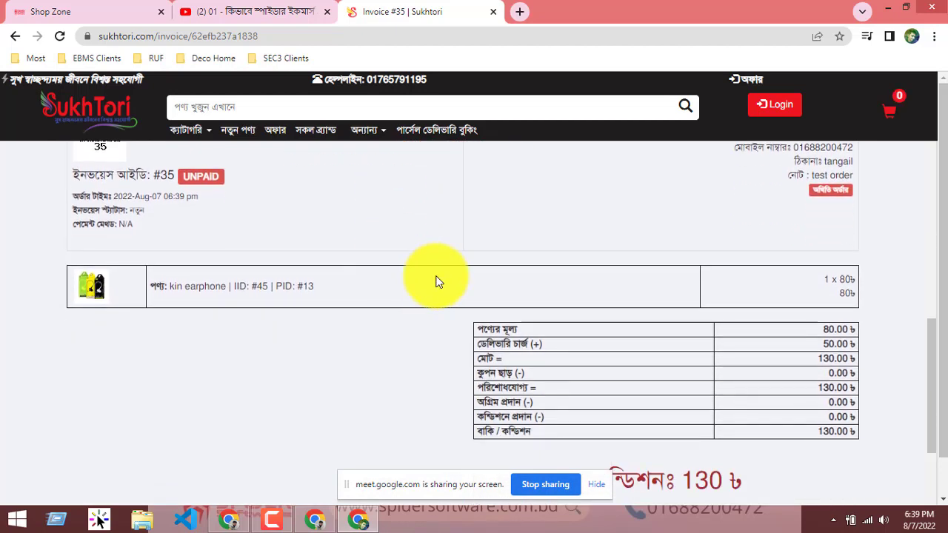
{"action": "left_click", "coordinate": [609, 484]}
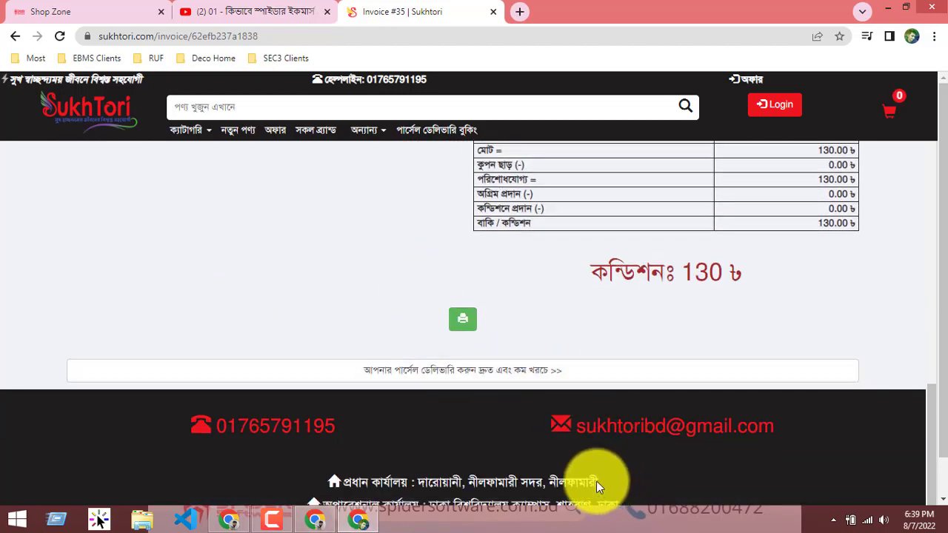
{"action": "scroll", "coordinate": [411, 283], "scroll_direction": "up", "scroll_amount": 5}
{"action": "scroll", "coordinate": [469, 322], "scroll_direction": "up", "scroll_amount": 2}
{"action": "scroll", "coordinate": [453, 299], "scroll_direction": "down", "scroll_amount": 2}
{"action": "scroll", "coordinate": [453, 300], "scroll_direction": "down", "scroll_amount": 7}
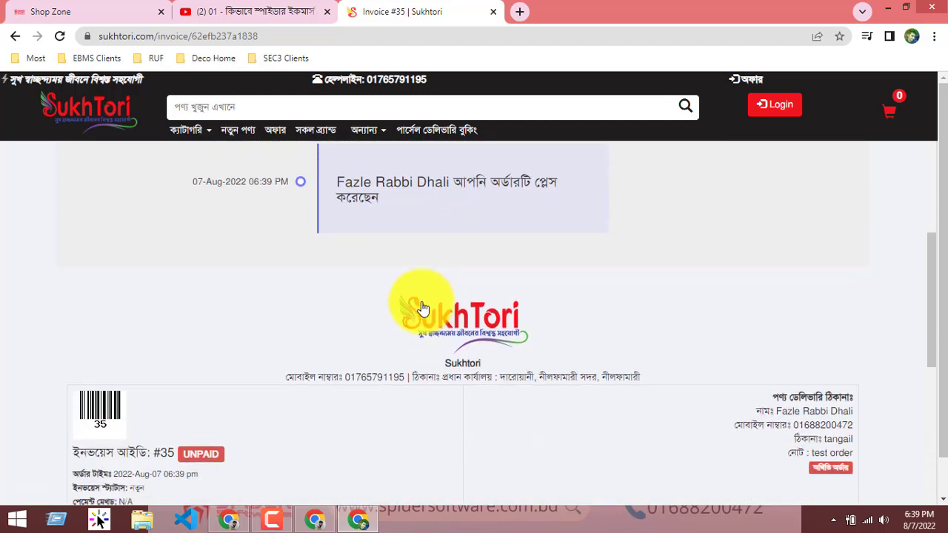
Step: Open the invoice's print preview, inspect its pages and set the destination to Microsoft XPS Document Writer
{"action": "left_click", "coordinate": [461, 318]}
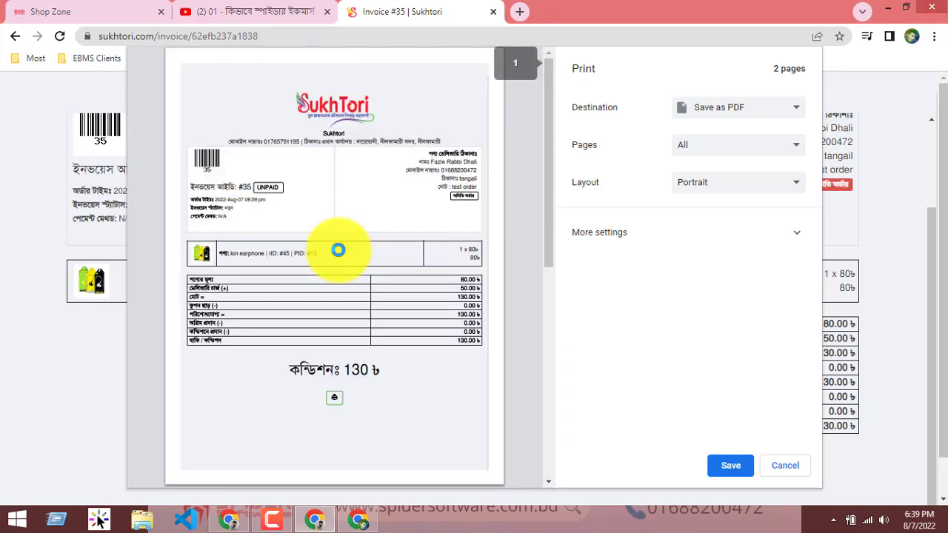
{"action": "left_click", "coordinate": [731, 112]}
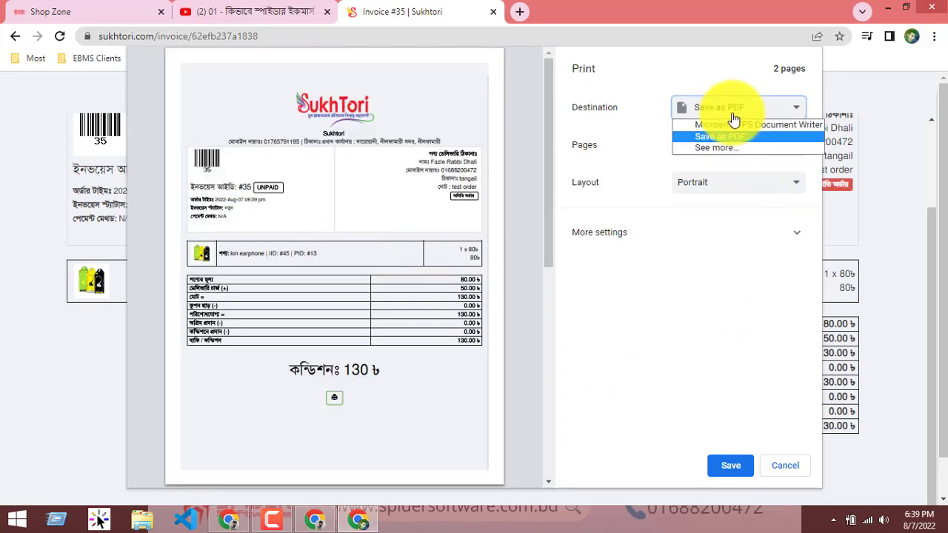
{"action": "left_click", "coordinate": [733, 117]}
{"action": "left_click", "coordinate": [740, 117]}
{"action": "left_click", "coordinate": [725, 137]}
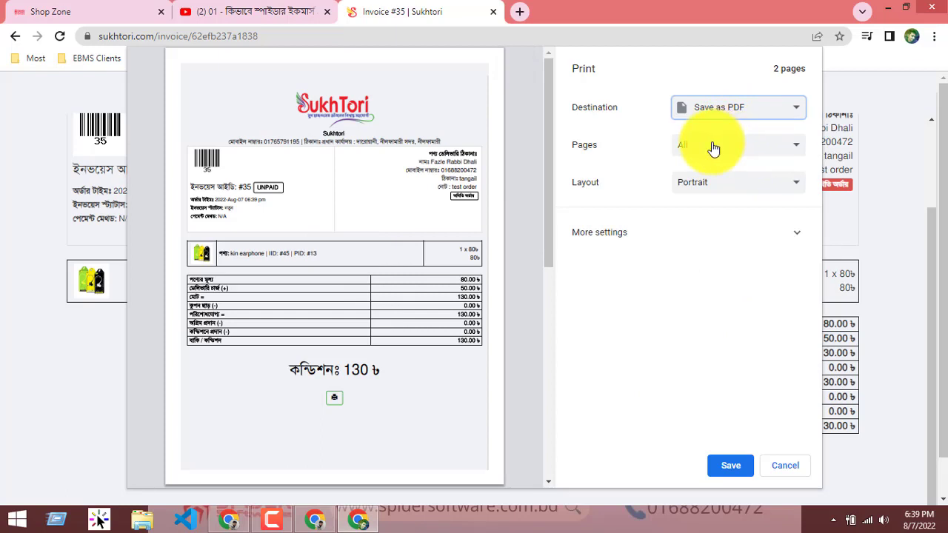
{"action": "scroll", "coordinate": [377, 290], "scroll_direction": "down", "scroll_amount": 3}
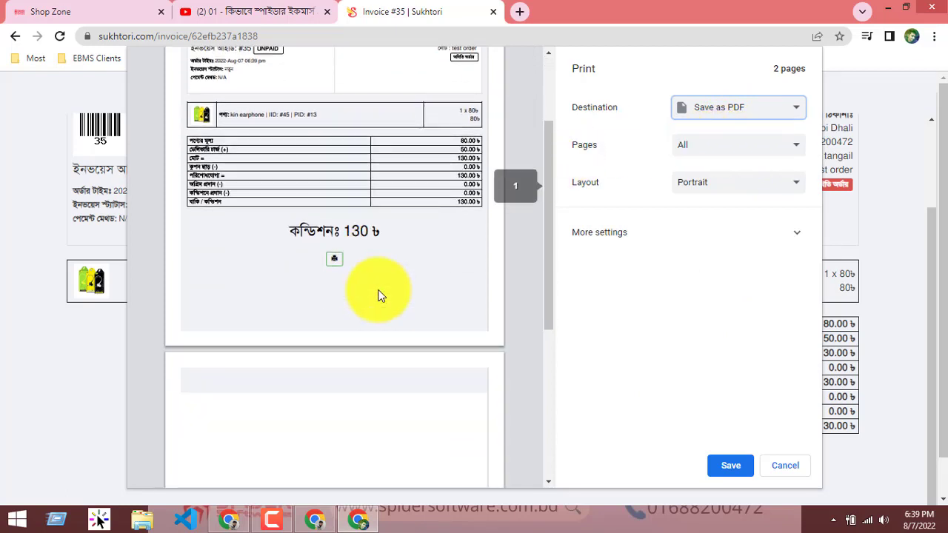
{"action": "scroll", "coordinate": [378, 295], "scroll_direction": "up", "scroll_amount": 3}
{"action": "left_click", "coordinate": [714, 111]}
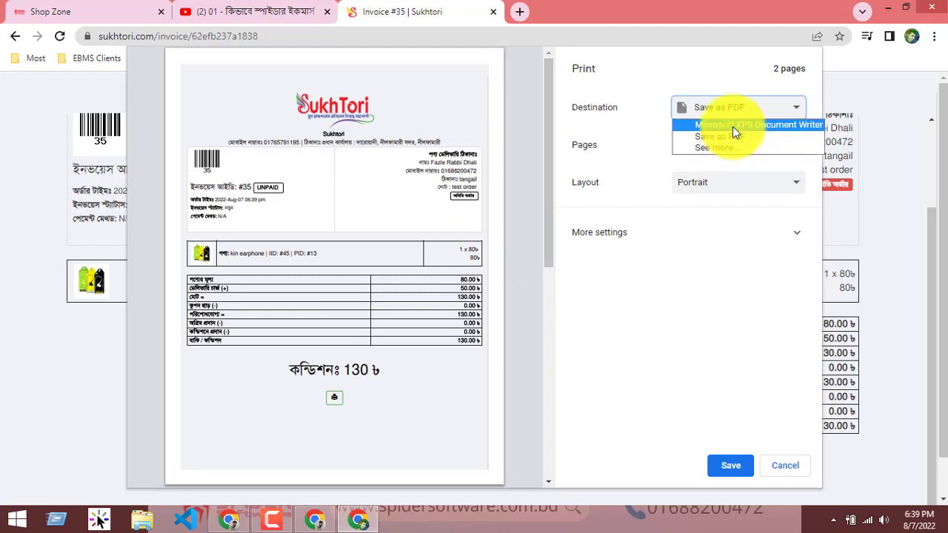
{"action": "left_click", "coordinate": [732, 126]}
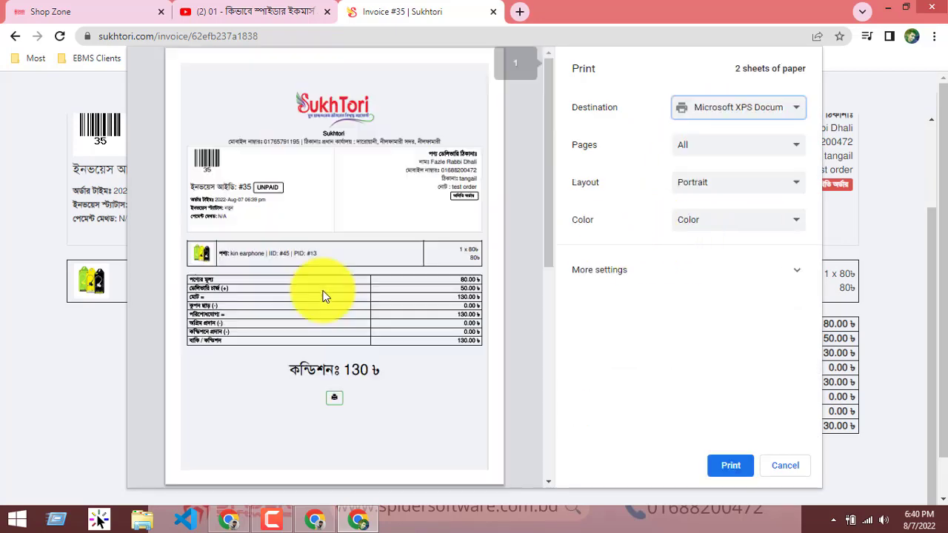
Step: Limit the invoice printout to odd pages only, then cancel printing
{"action": "left_click", "coordinate": [726, 148]}
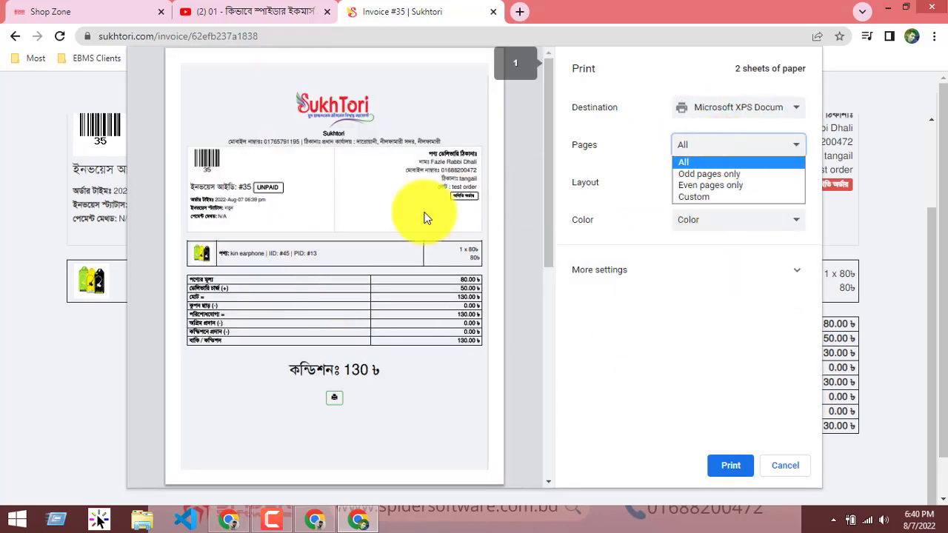
{"action": "scroll", "coordinate": [326, 291], "scroll_direction": "down", "scroll_amount": 4}
{"action": "scroll", "coordinate": [325, 292], "scroll_direction": "up", "scroll_amount": 4}
{"action": "left_click", "coordinate": [709, 173]}
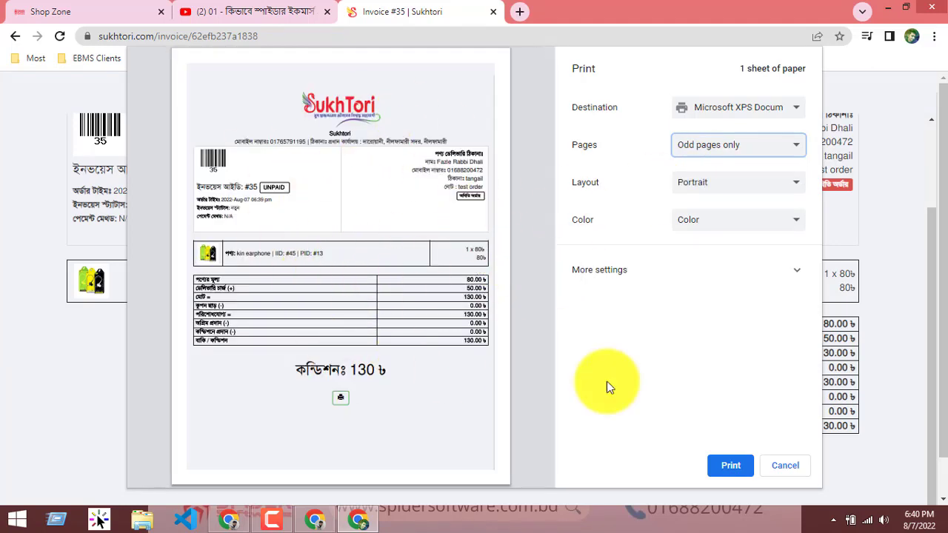
{"action": "left_click", "coordinate": [799, 467]}
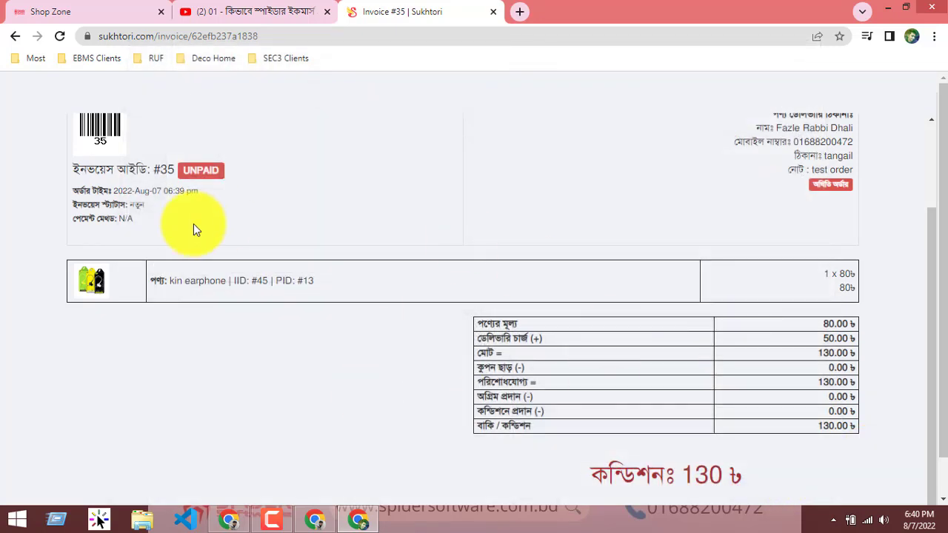
Step: Reload the invoice page to get back to its payment options
{"action": "scroll", "coordinate": [516, 300], "scroll_direction": "down", "scroll_amount": 2}
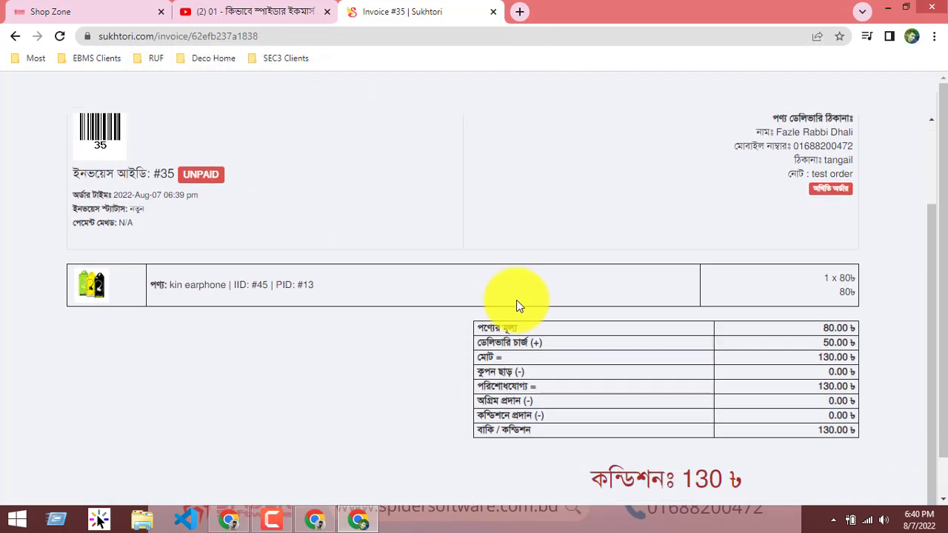
{"action": "left_click", "coordinate": [59, 36]}
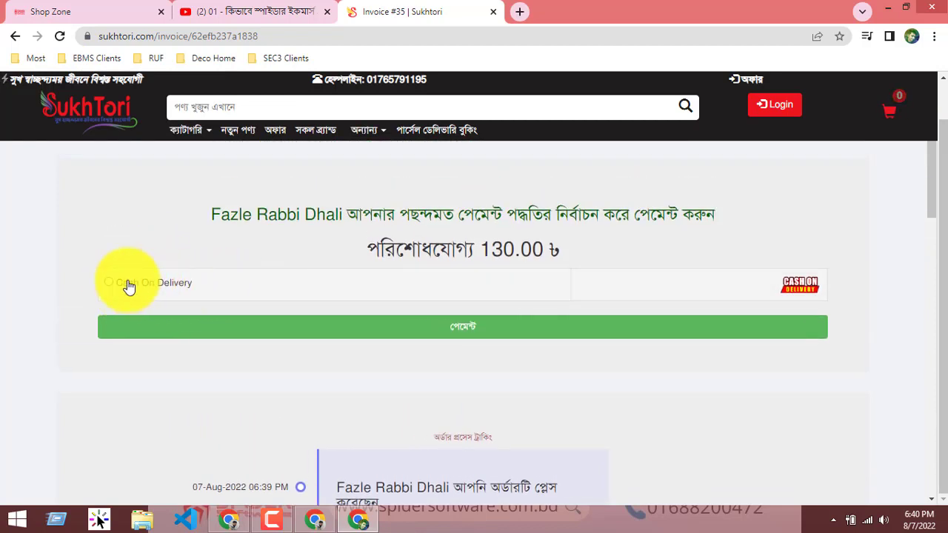
Step: Highlight the payable amount and choose Cash On Delivery as the invoice's payment method
{"action": "left_click_drag", "start_coordinate": [370, 247], "coordinate": [658, 251]}
{"action": "left_click", "coordinate": [387, 250]}
{"action": "left_click_drag", "start_coordinate": [368, 250], "coordinate": [585, 251]}
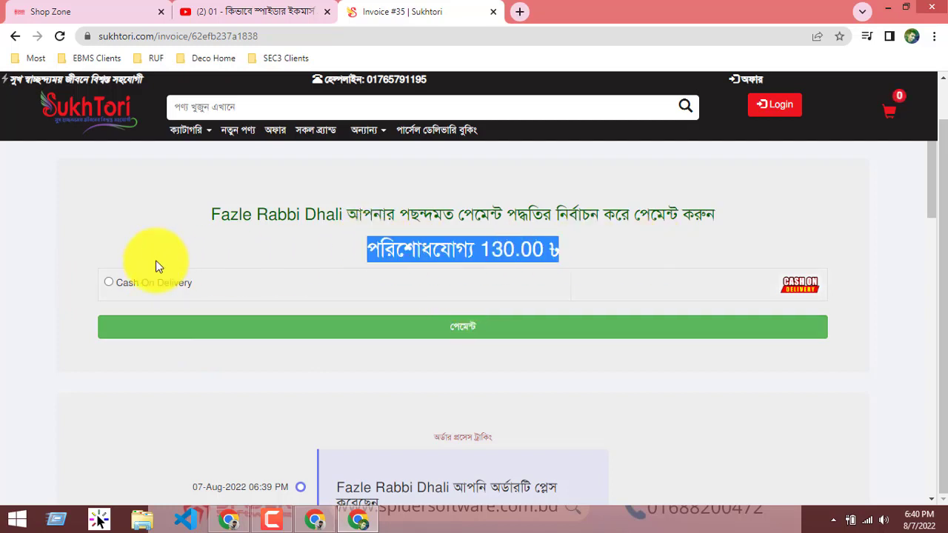
{"action": "left_click", "coordinate": [109, 285]}
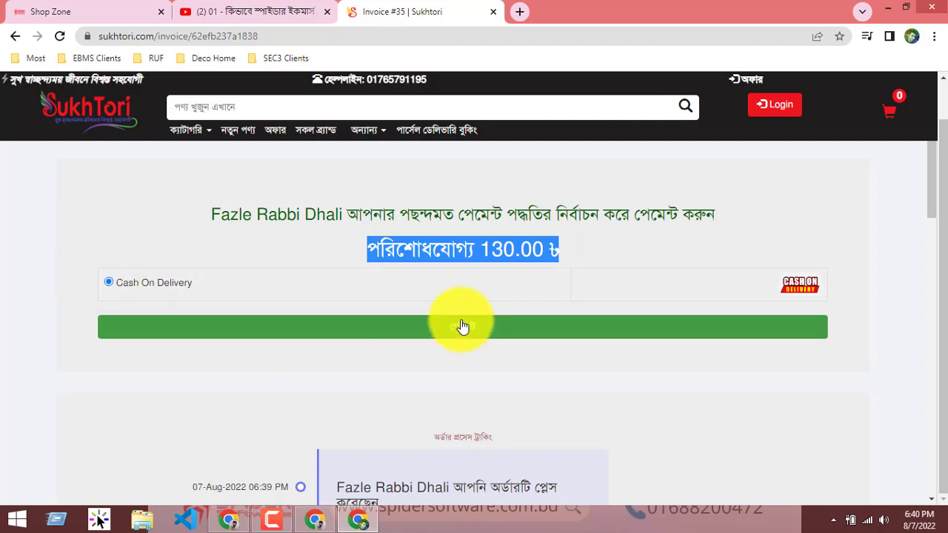
{"action": "left_click", "coordinate": [461, 328]}
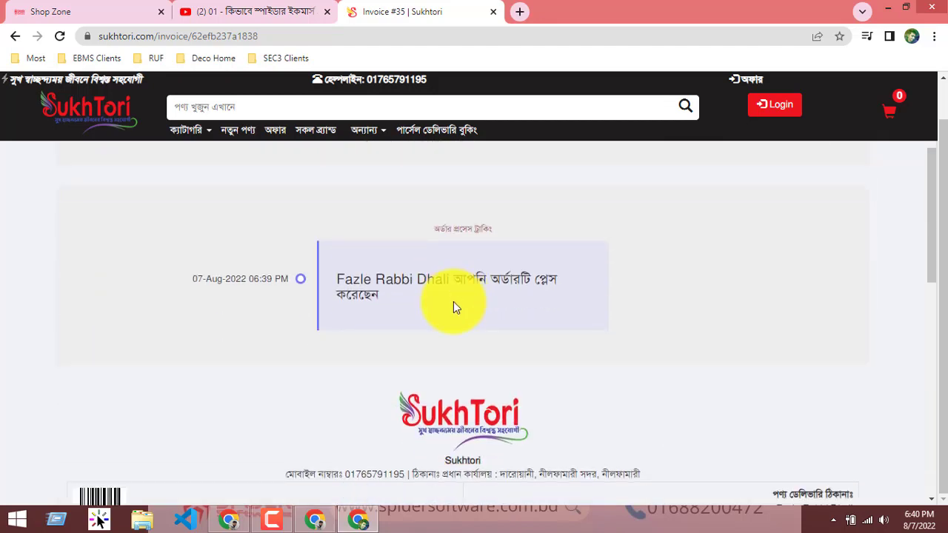
Step: Review the invoice's order tracking, delivery details, product line and charge breakdown below the payment options
{"action": "scroll", "coordinate": [459, 296], "scroll_direction": "down", "scroll_amount": 1}
{"action": "scroll", "coordinate": [469, 275], "scroll_direction": "down", "scroll_amount": 6}
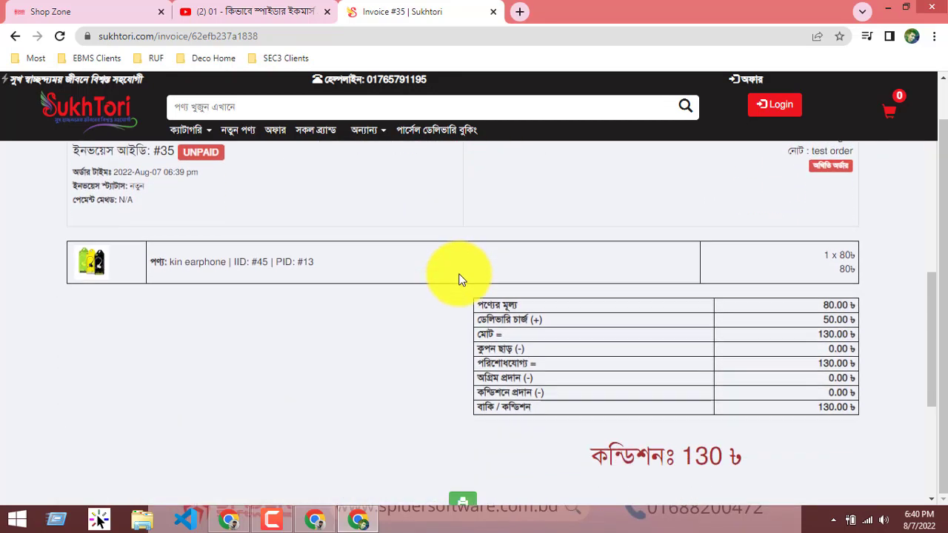
{"action": "scroll", "coordinate": [429, 311], "scroll_direction": "down", "scroll_amount": 3}
{"action": "scroll", "coordinate": [420, 293], "scroll_direction": "up", "scroll_amount": 3}
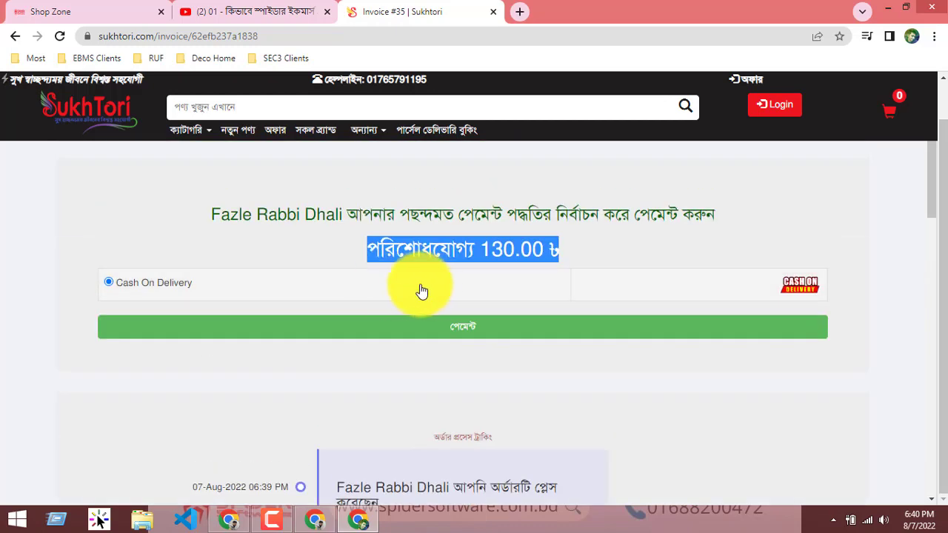
{"action": "scroll", "coordinate": [430, 290], "scroll_direction": "down", "scroll_amount": 2}
{"action": "scroll", "coordinate": [444, 288], "scroll_direction": "up", "scroll_amount": 2}
{"action": "scroll", "coordinate": [407, 292], "scroll_direction": "down", "scroll_amount": 6}
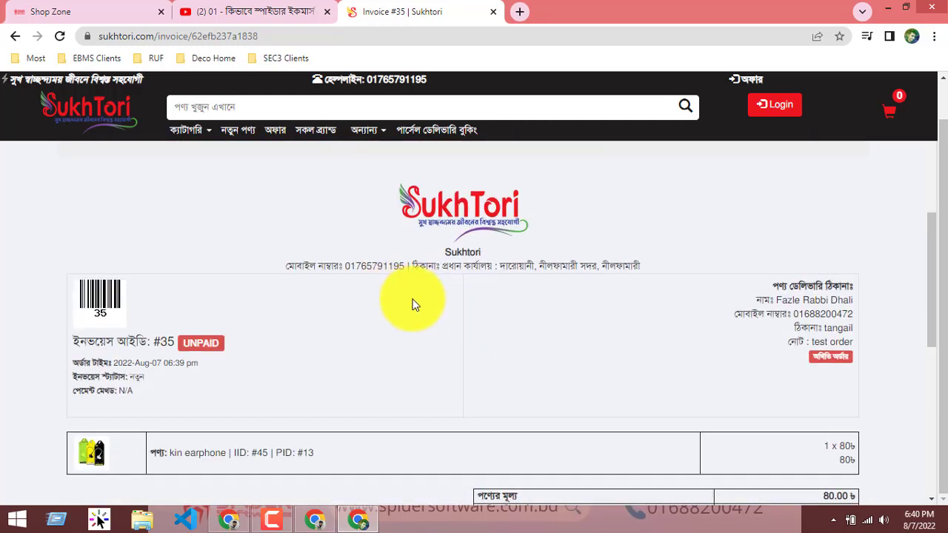
{"action": "scroll", "coordinate": [411, 302], "scroll_direction": "up", "scroll_amount": 1}
{"action": "scroll", "coordinate": [409, 302], "scroll_direction": "up", "scroll_amount": 3}
Step: Highlight the order-placed entry in the order tracking section to examine its text
{"action": "mouse_move", "coordinate": [334, 348]}
{"action": "left_mouse_down"}
{"action": "mouse_move", "coordinate": [393, 366]}
{"action": "mouse_move", "coordinate": [337, 351]}
{"action": "left_mouse_up"}
{"action": "left_click", "coordinate": [393, 366]}
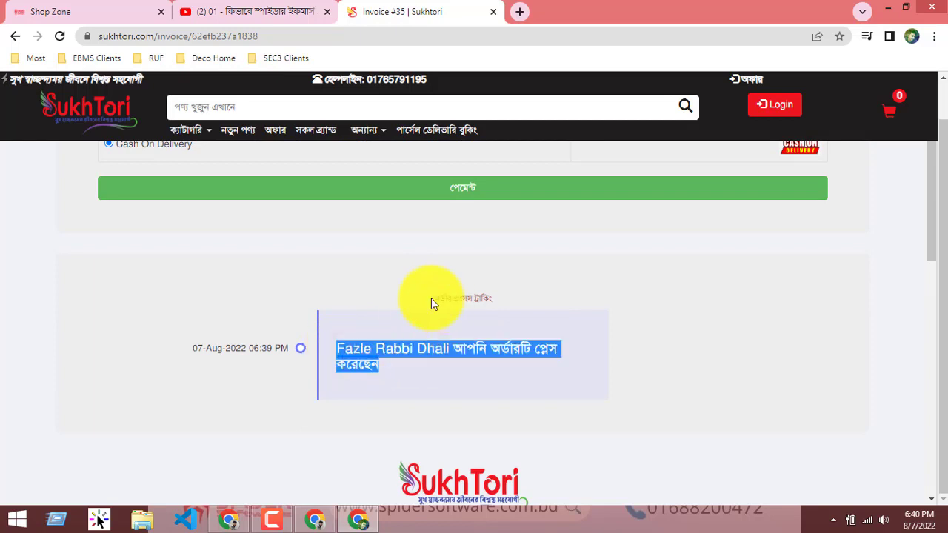
{"action": "left_click", "coordinate": [529, 303]}
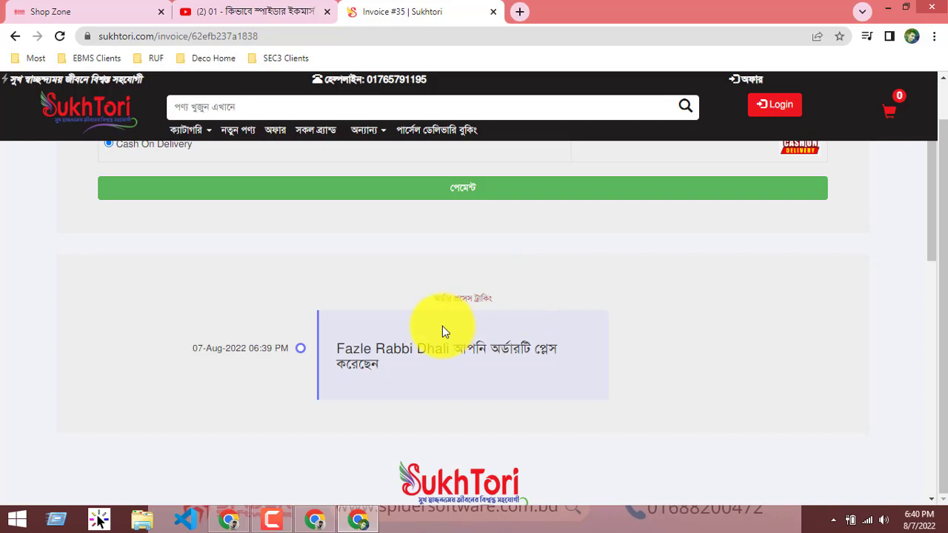
{"action": "left_click_drag", "start_coordinate": [311, 349], "coordinate": [405, 372]}
{"action": "left_click", "coordinate": [346, 357]}
{"action": "triple_click", "coordinate": [345, 357]}
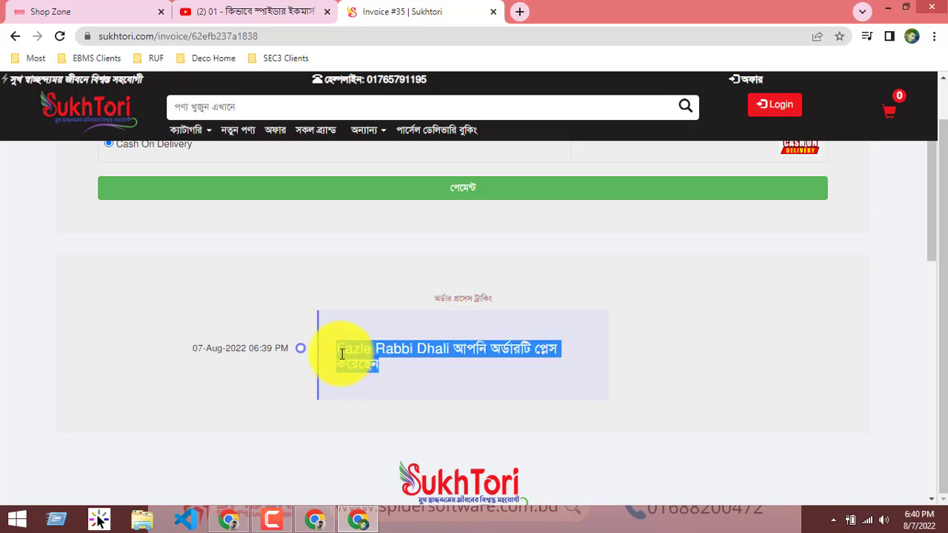
{"action": "left_click", "coordinate": [301, 358]}
{"action": "triple_click", "coordinate": [338, 349]}
{"action": "left_click", "coordinate": [399, 337]}
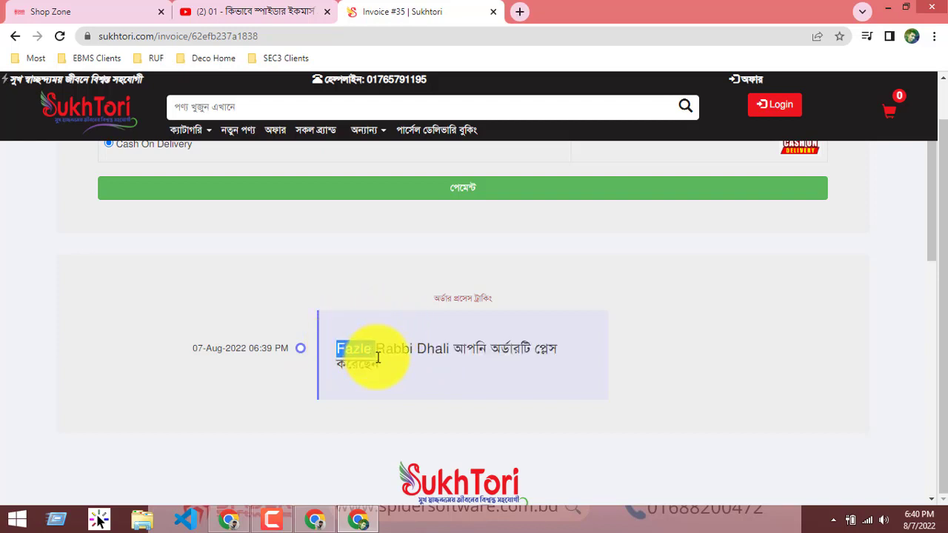
{"action": "triple_click", "coordinate": [377, 357]}
{"action": "left_click", "coordinate": [379, 363]}
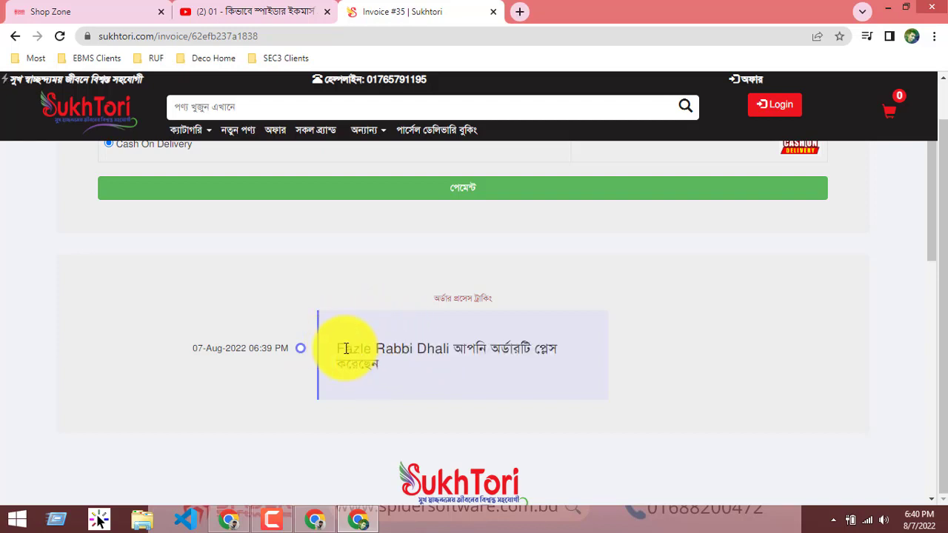
{"action": "left_click_drag", "start_coordinate": [333, 348], "coordinate": [418, 366]}
{"action": "left_click", "coordinate": [418, 366]}
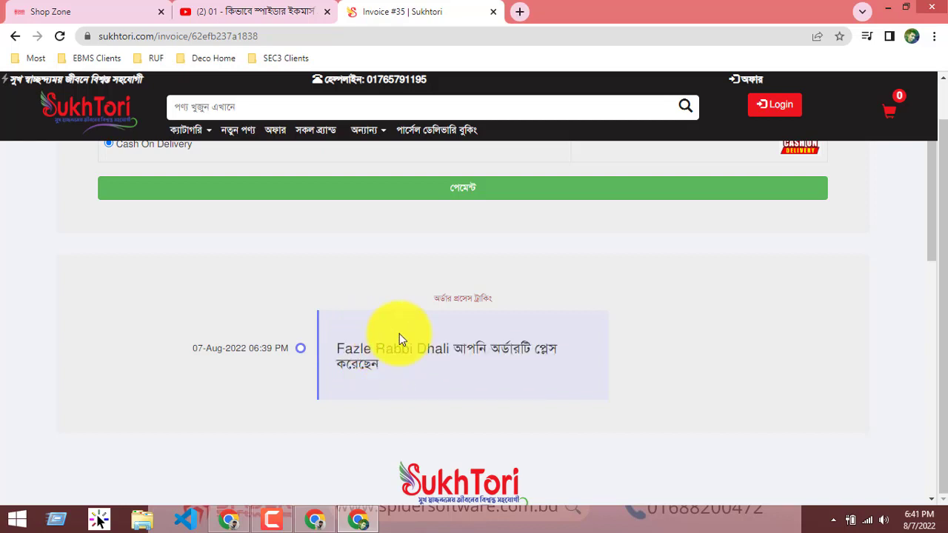
Step: Submit the invoice with Cash On Delivery and check its tracking, payment method and charge breakdown
{"action": "scroll", "coordinate": [292, 279], "scroll_direction": "up", "scroll_amount": 2}
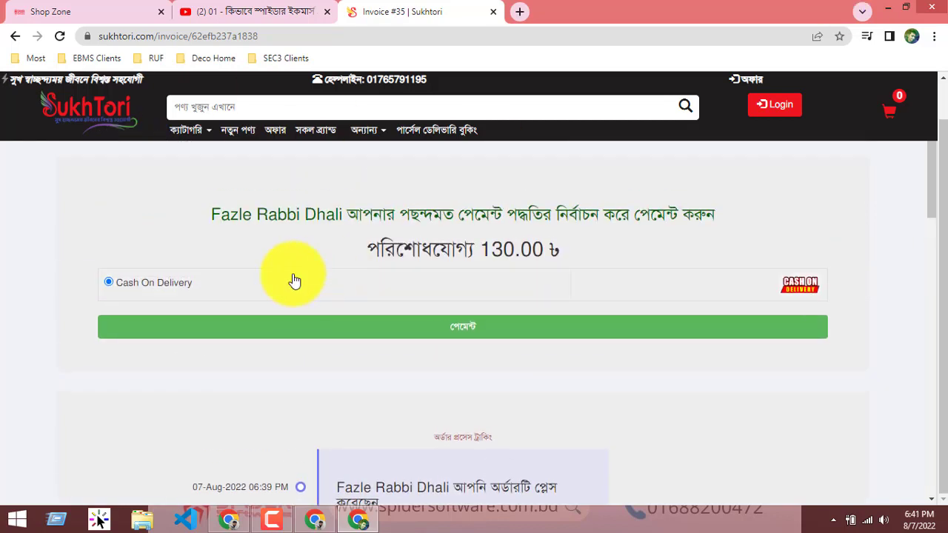
{"action": "scroll", "coordinate": [349, 289], "scroll_direction": "down", "scroll_amount": 10}
{"action": "scroll", "coordinate": [296, 274], "scroll_direction": "up", "scroll_amount": 10}
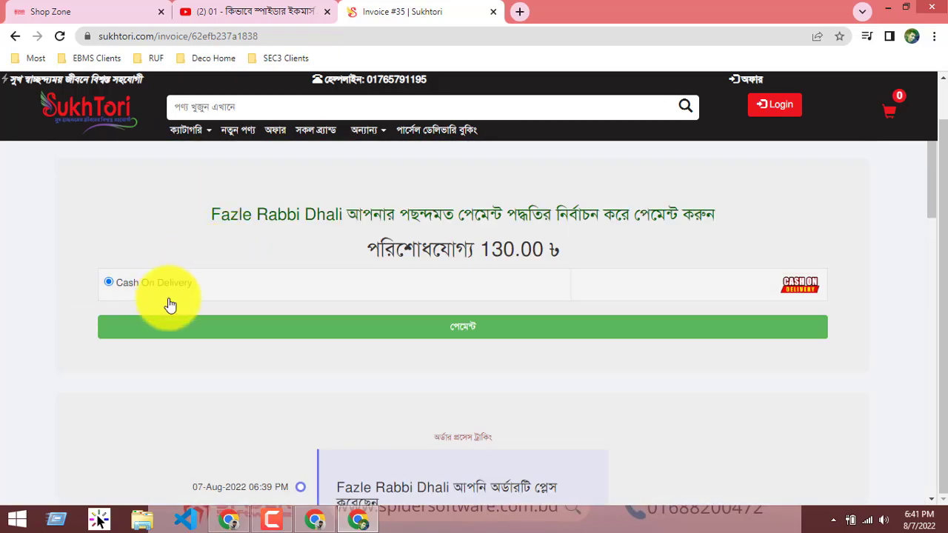
{"action": "left_click", "coordinate": [514, 329]}
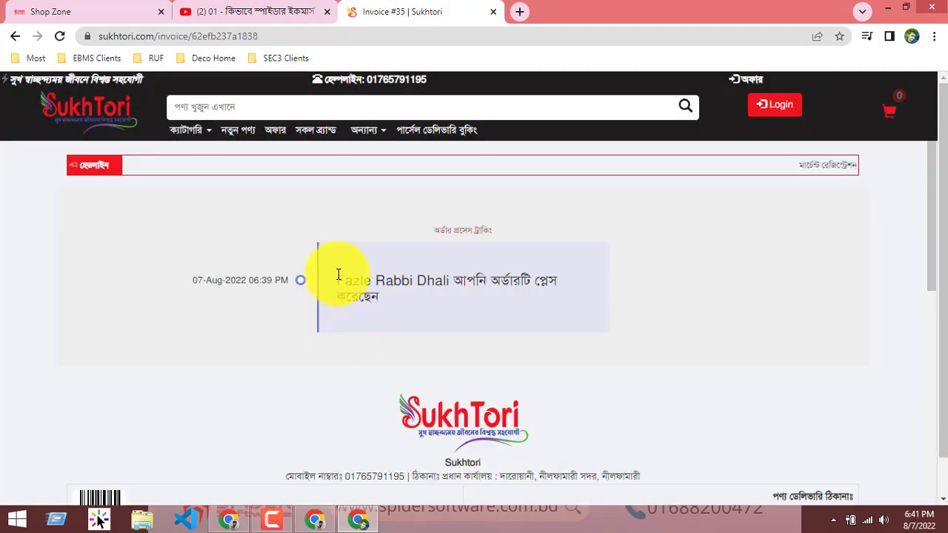
{"action": "scroll", "coordinate": [370, 275], "scroll_direction": "down", "scroll_amount": 6}
{"action": "scroll", "coordinate": [413, 275], "scroll_direction": "up", "scroll_amount": 3}
{"action": "scroll", "coordinate": [226, 264], "scroll_direction": "down", "scroll_amount": 1}
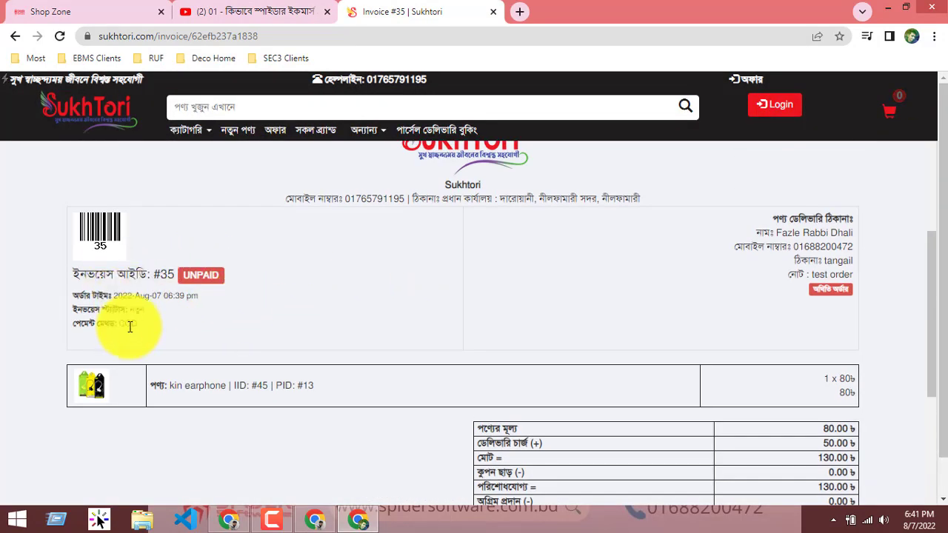
{"action": "scroll", "coordinate": [810, 383], "scroll_direction": "down", "scroll_amount": 2}
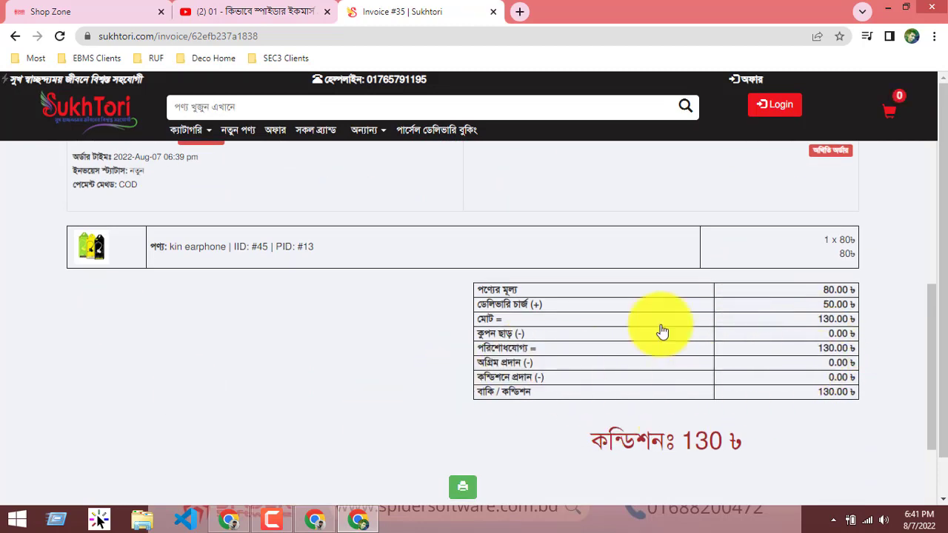
{"action": "scroll", "coordinate": [382, 286], "scroll_direction": "up", "scroll_amount": 5}
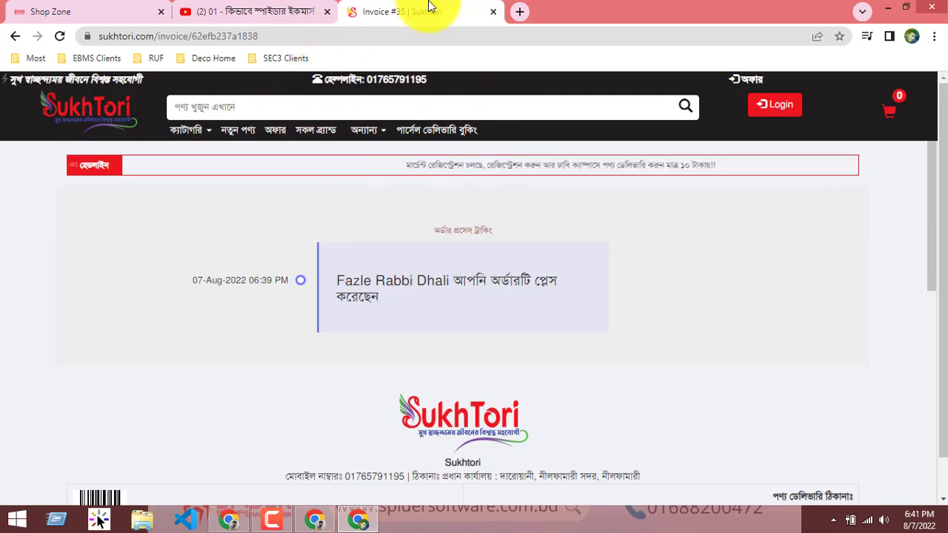
Step: Close the invoice page and open Home Page Config in the shop's FRD settings
{"action": "left_click", "coordinate": [492, 12]}
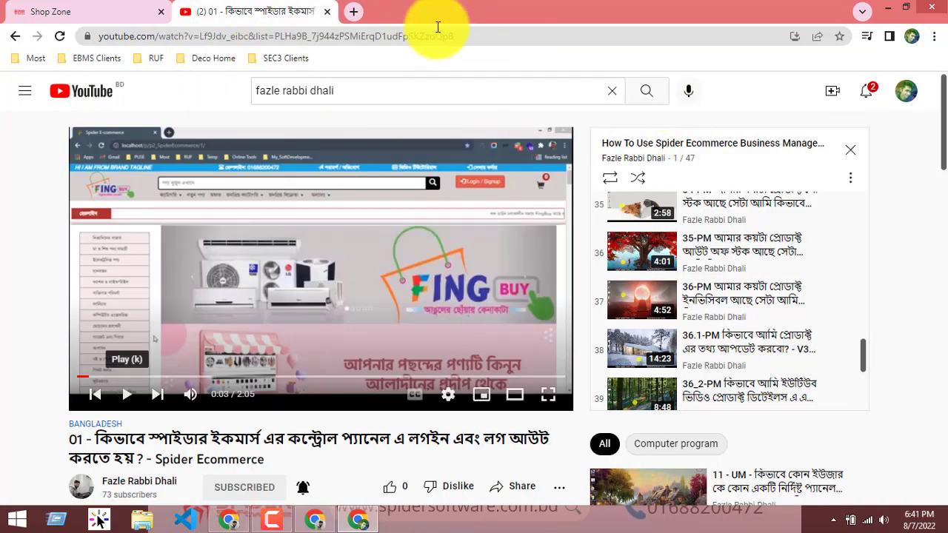
{"action": "left_click", "coordinate": [51, 11]}
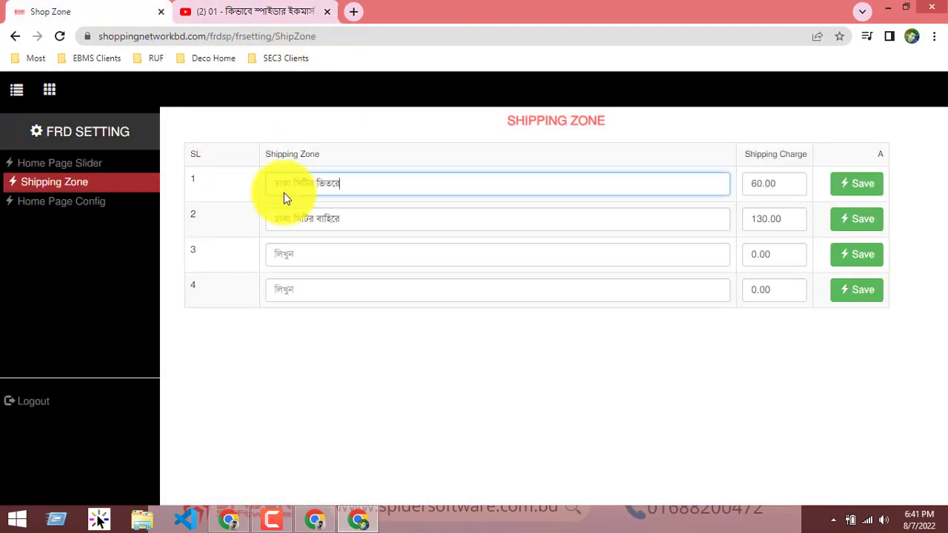
{"action": "left_click", "coordinate": [88, 203]}
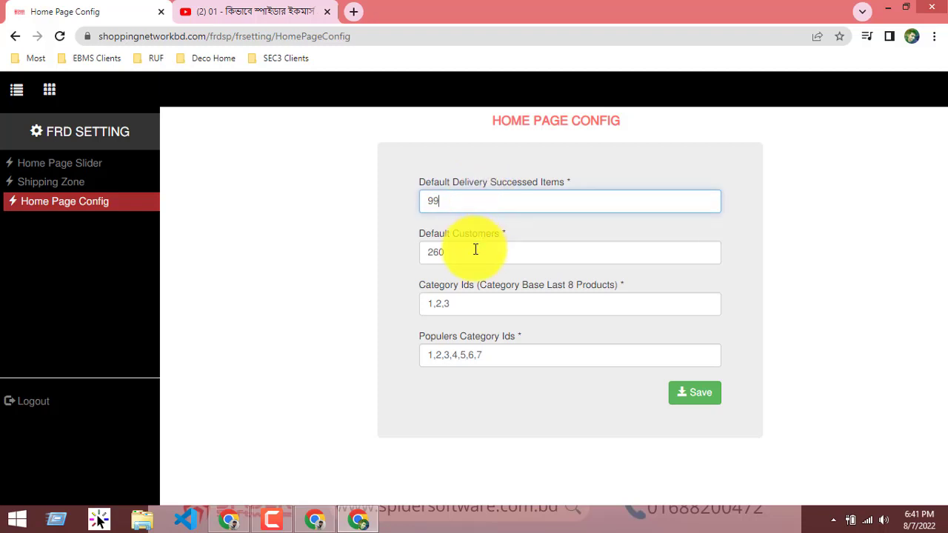
{"action": "left_click", "coordinate": [476, 251]}
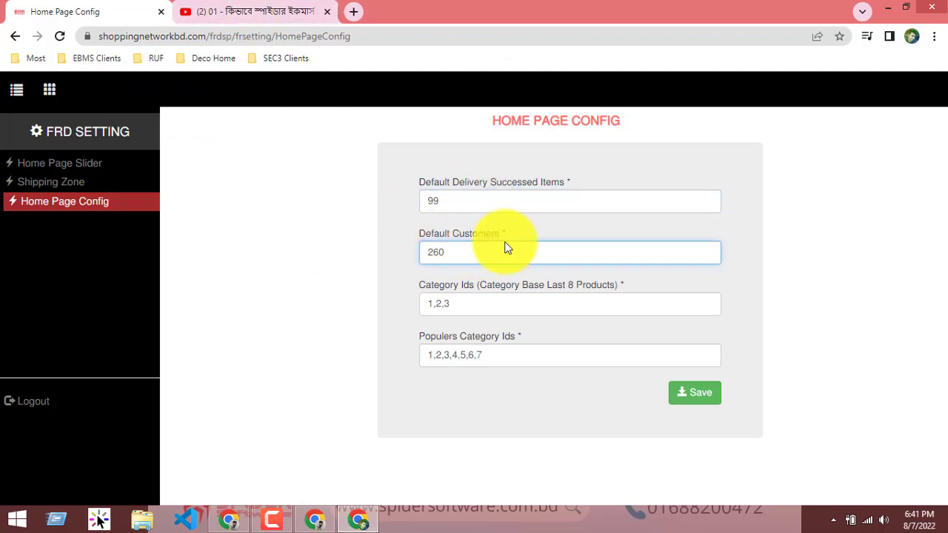
{"action": "right_click", "coordinate": [83, 62]}
{"action": "left_click", "coordinate": [48, 109]}
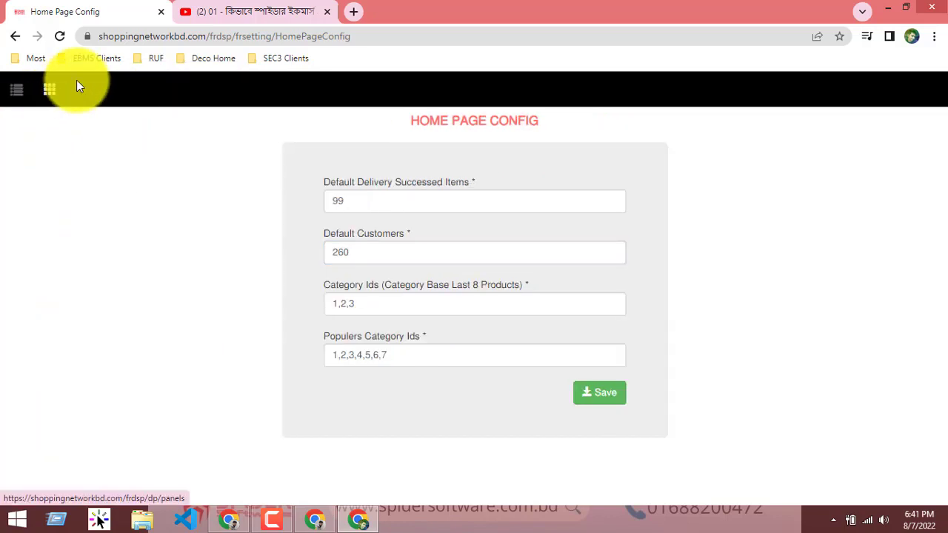
{"action": "left_click", "coordinate": [12, 92]}
{"action": "left_click", "coordinate": [285, 61]}
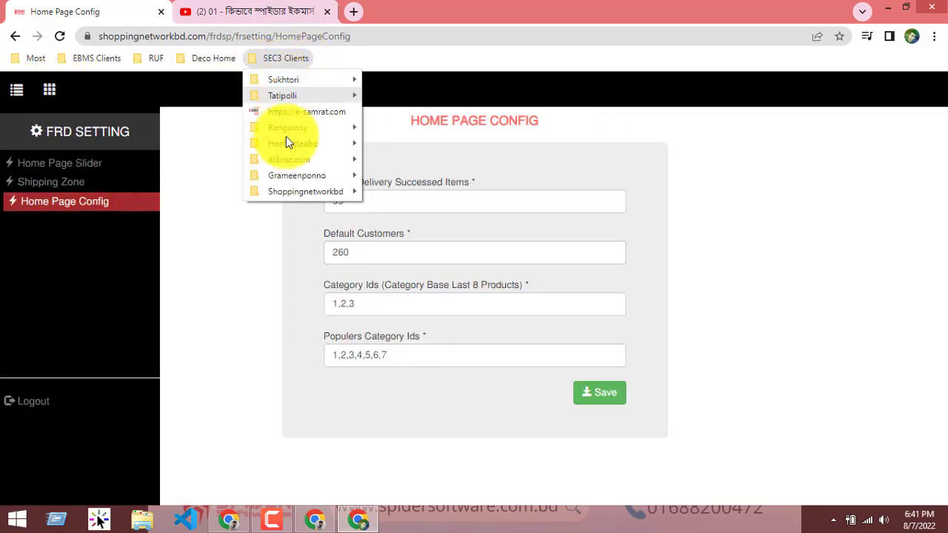
{"action": "mouse_move", "coordinate": [286, 193]}
{"action": "right_click", "coordinate": [405, 191]}
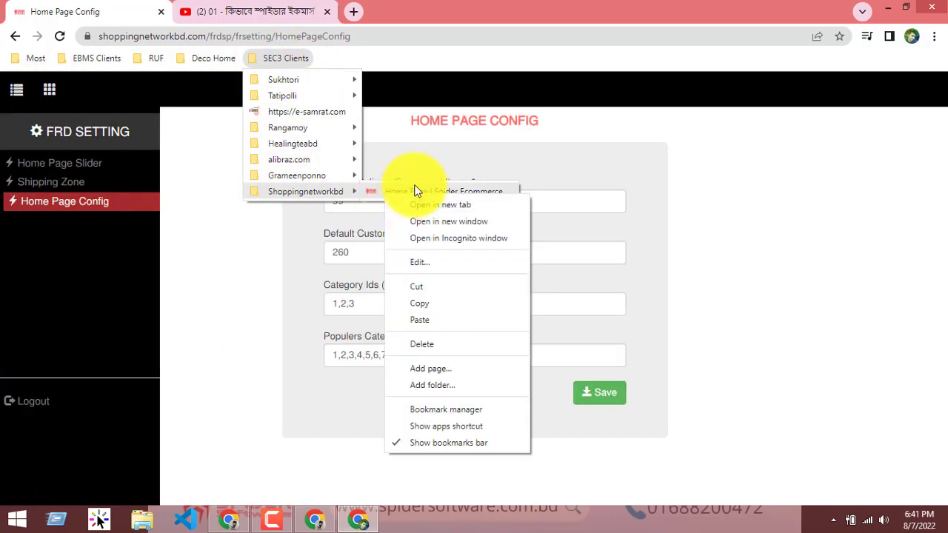
{"action": "left_click", "coordinate": [332, 165]}
{"action": "left_click", "coordinate": [279, 65]}
Step: Open the Shoppingnetworkbd storefront's home page from the SEC3 Clients bookmarks in a new browser tab
{"action": "left_click", "coordinate": [353, 11]}
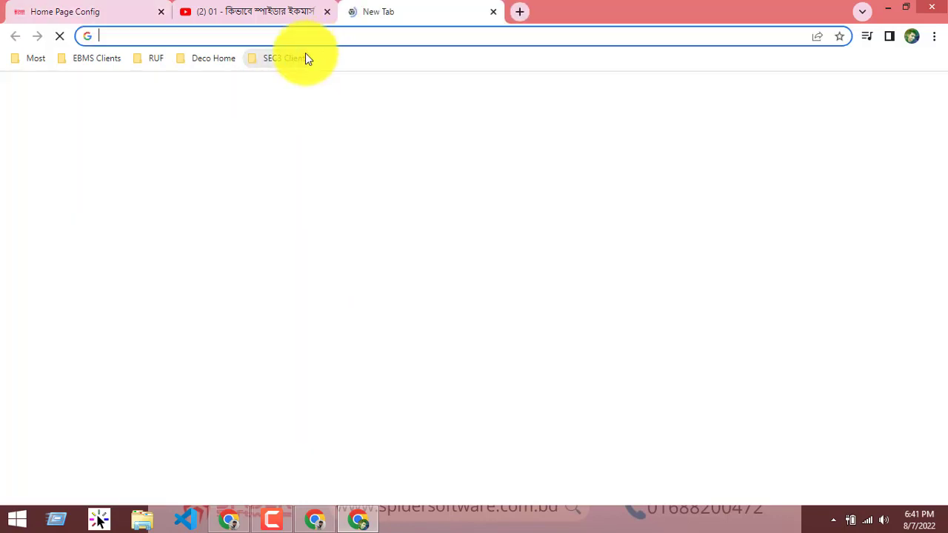
{"action": "left_click", "coordinate": [305, 58]}
{"action": "left_click", "coordinate": [337, 194]}
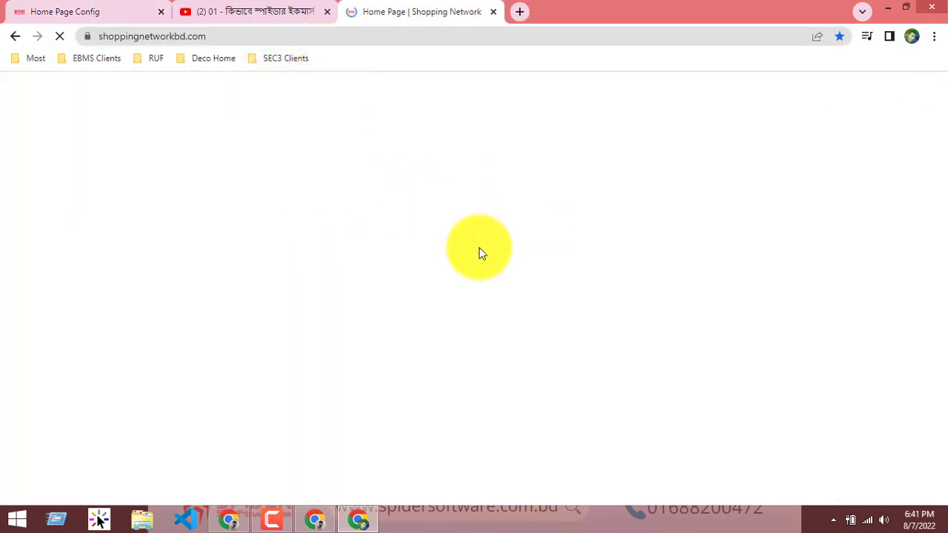
Step: Look through the storefront home page's category list, new arrivals and category-based product sections
{"action": "scroll", "coordinate": [476, 311], "scroll_direction": "down", "scroll_amount": 4}
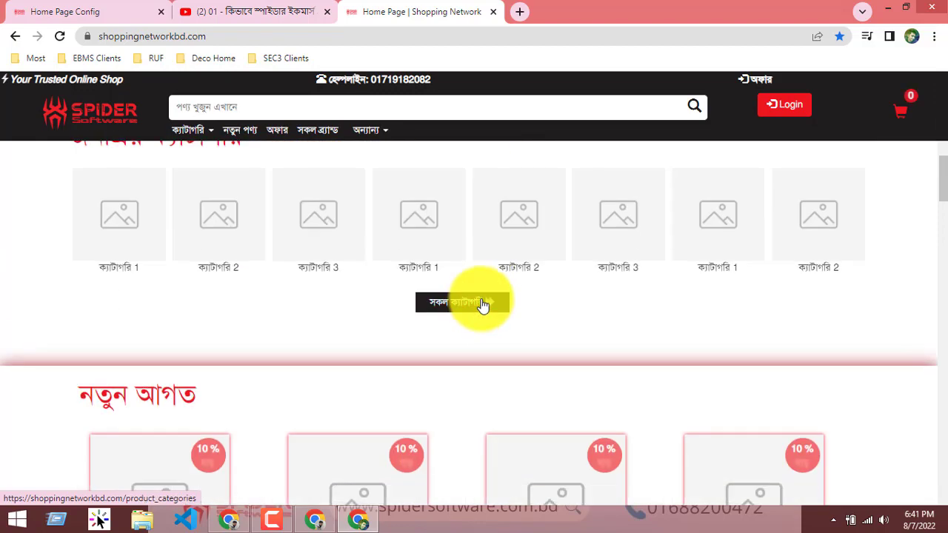
{"action": "scroll", "coordinate": [484, 303], "scroll_direction": "up", "scroll_amount": 4}
{"action": "scroll", "coordinate": [383, 195], "scroll_direction": "down", "scroll_amount": 5}
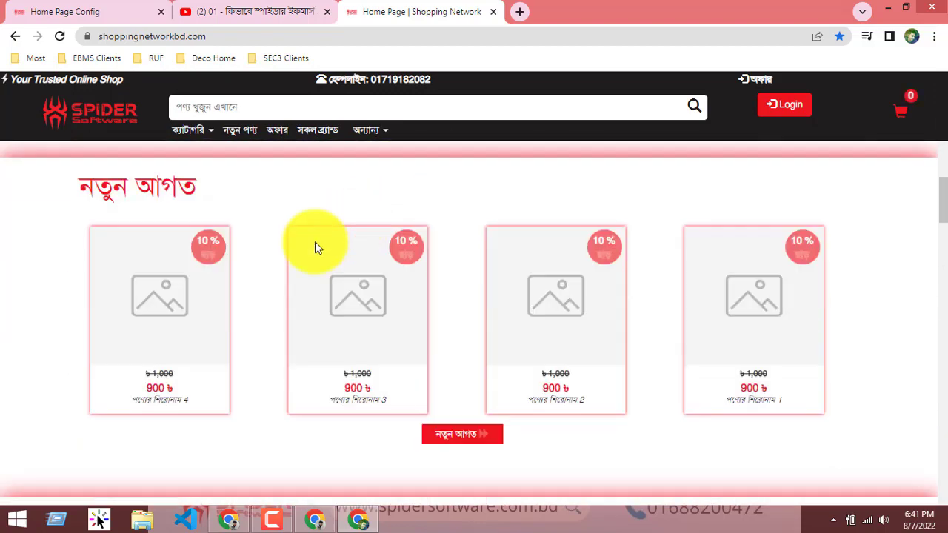
{"action": "scroll", "coordinate": [200, 233], "scroll_direction": "down", "scroll_amount": 3}
{"action": "scroll", "coordinate": [211, 235], "scroll_direction": "down", "scroll_amount": 6}
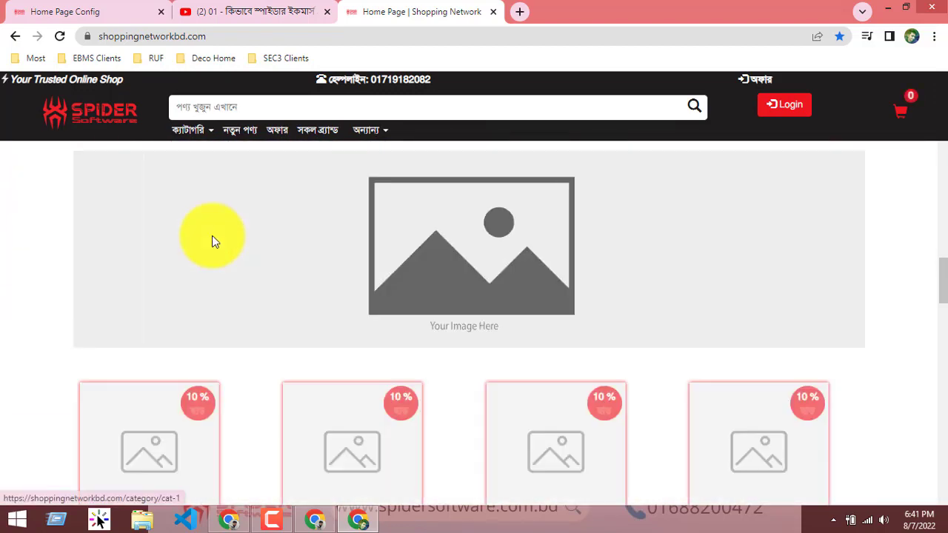
{"action": "scroll", "coordinate": [170, 252], "scroll_direction": "up", "scroll_amount": 3}
{"action": "scroll", "coordinate": [107, 316], "scroll_direction": "down", "scroll_amount": 15}
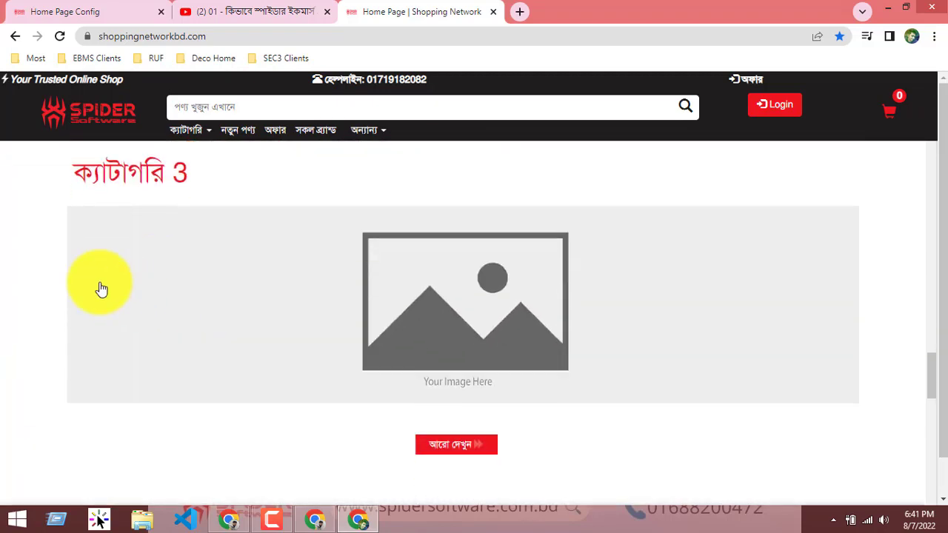
Step: Compare the home page's category sections, including the third category, with the special offers section below them
{"action": "triple_click", "coordinate": [271, 175]}
{"action": "scroll", "coordinate": [273, 252], "scroll_direction": "up", "scroll_amount": 2}
{"action": "scroll", "coordinate": [272, 251], "scroll_direction": "up", "scroll_amount": 3}
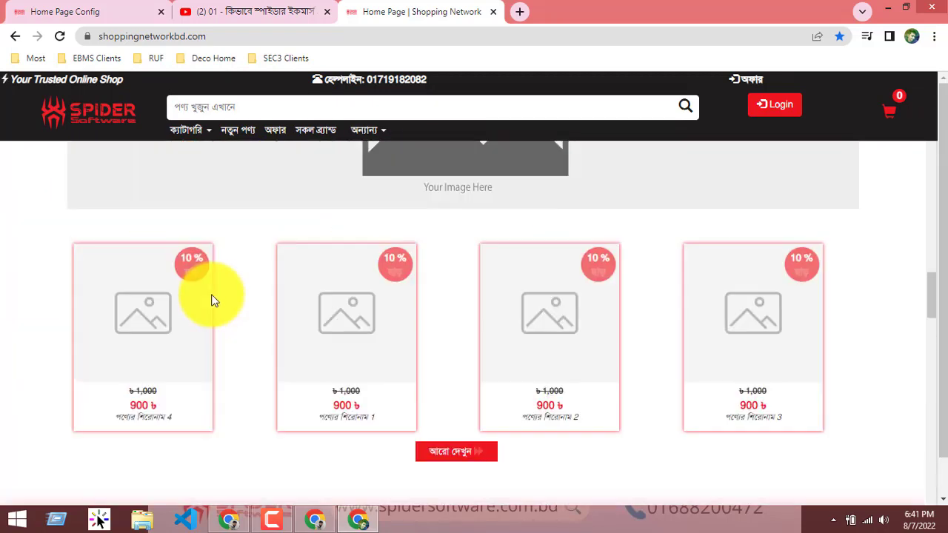
{"action": "scroll", "coordinate": [219, 325], "scroll_direction": "up", "scroll_amount": 5}
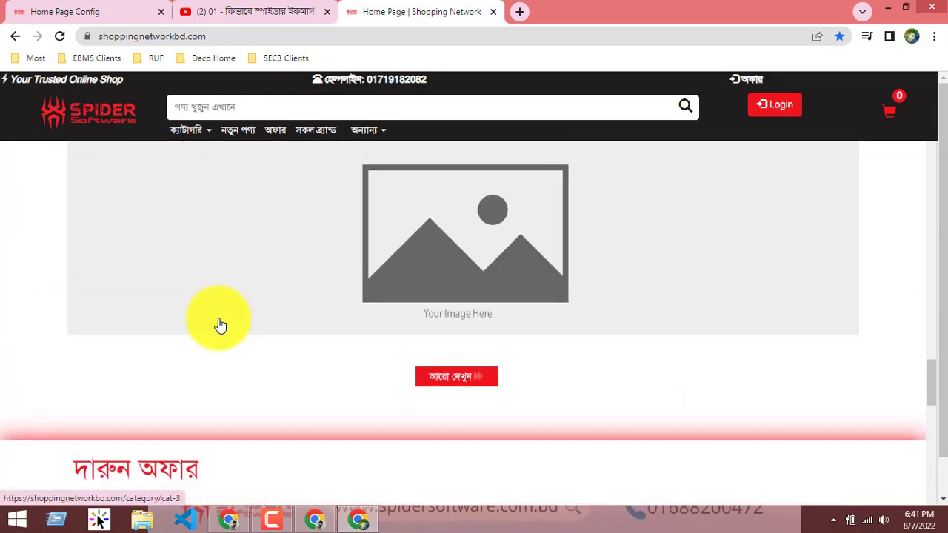
{"action": "scroll", "coordinate": [220, 324], "scroll_direction": "down", "scroll_amount": 8}
{"action": "scroll", "coordinate": [220, 325], "scroll_direction": "up", "scroll_amount": 7}
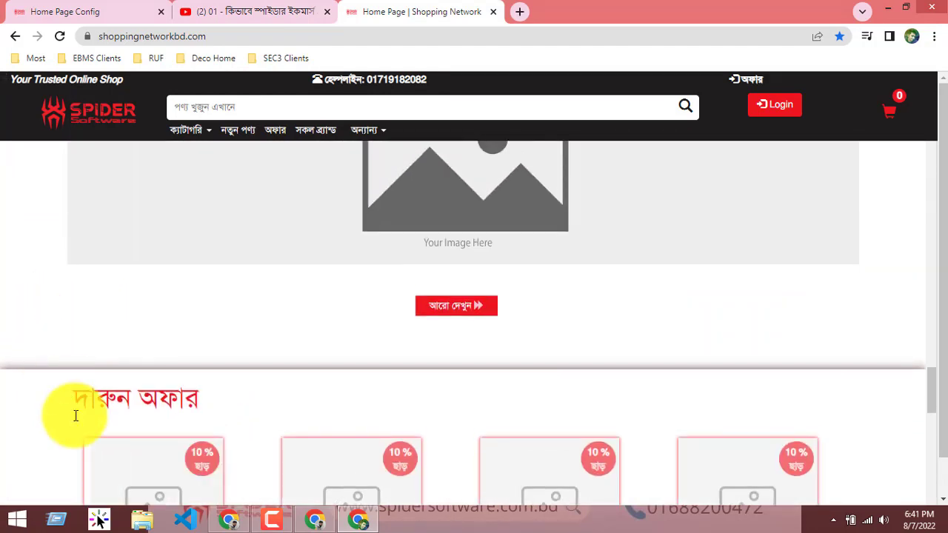
{"action": "triple_click", "coordinate": [248, 419]}
{"action": "left_click", "coordinate": [249, 420]}
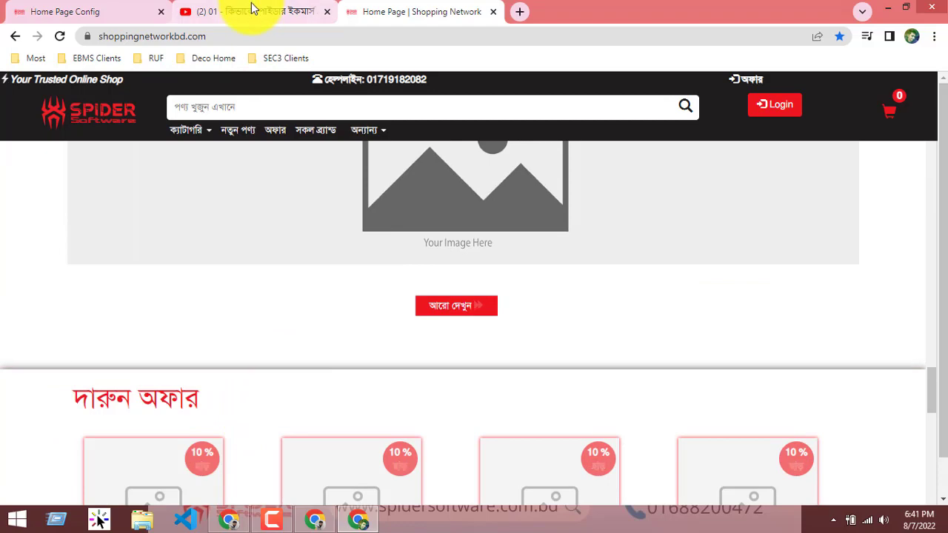
Step: Return to the Home Page Config form and review its Category Ids and Populers Category Ids fields
{"action": "left_click", "coordinate": [252, 9]}
{"action": "left_click", "coordinate": [116, 12]}
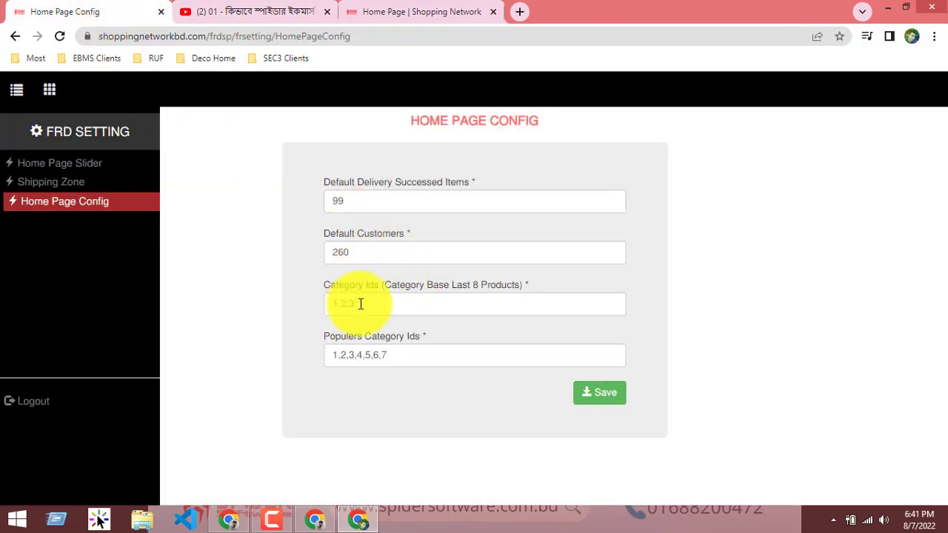
{"action": "left_click_drag", "start_coordinate": [320, 346], "coordinate": [457, 345]}
{"action": "left_click_drag", "start_coordinate": [364, 355], "coordinate": [397, 351]}
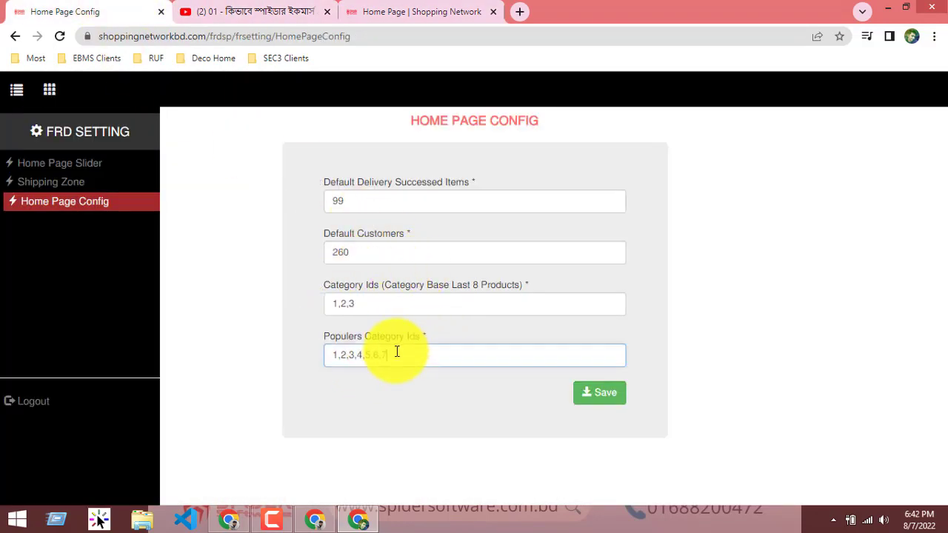
{"action": "left_click", "coordinate": [334, 338]}
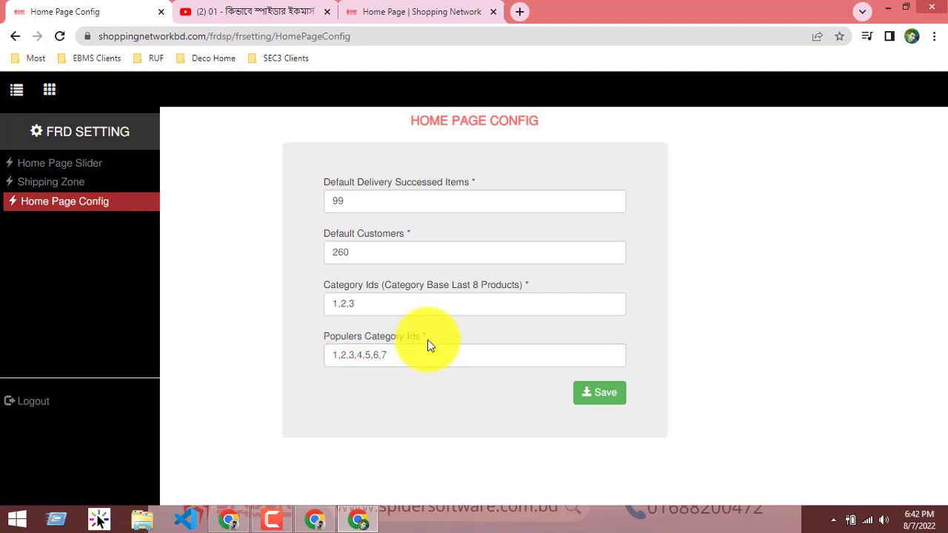
{"action": "left_click", "coordinate": [398, 286]}
{"action": "left_click", "coordinate": [339, 286]}
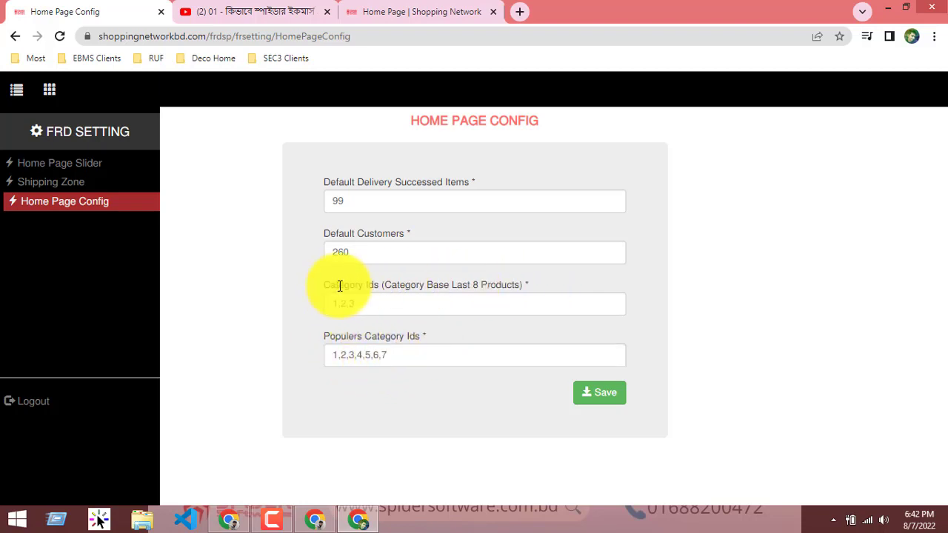
{"action": "left_click", "coordinate": [364, 308]}
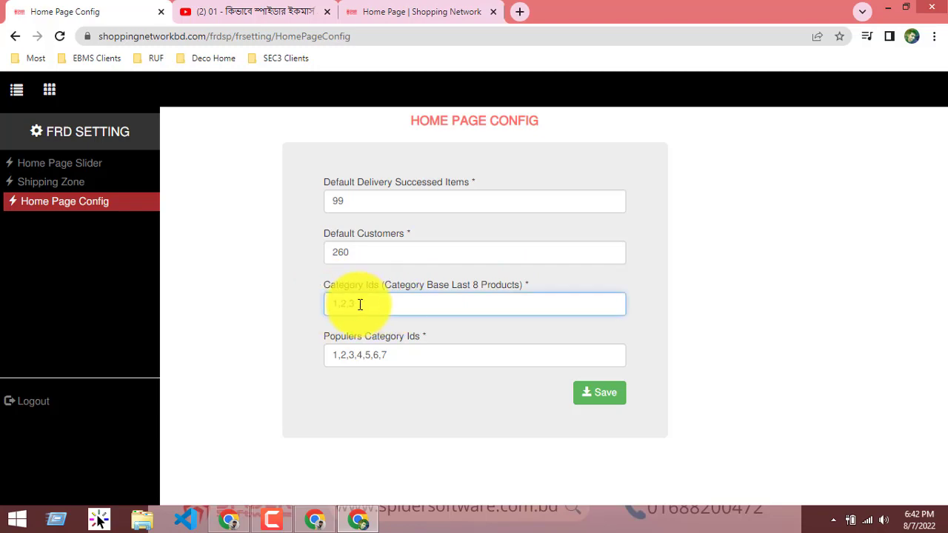
{"action": "type", "text": "1,2,3"}
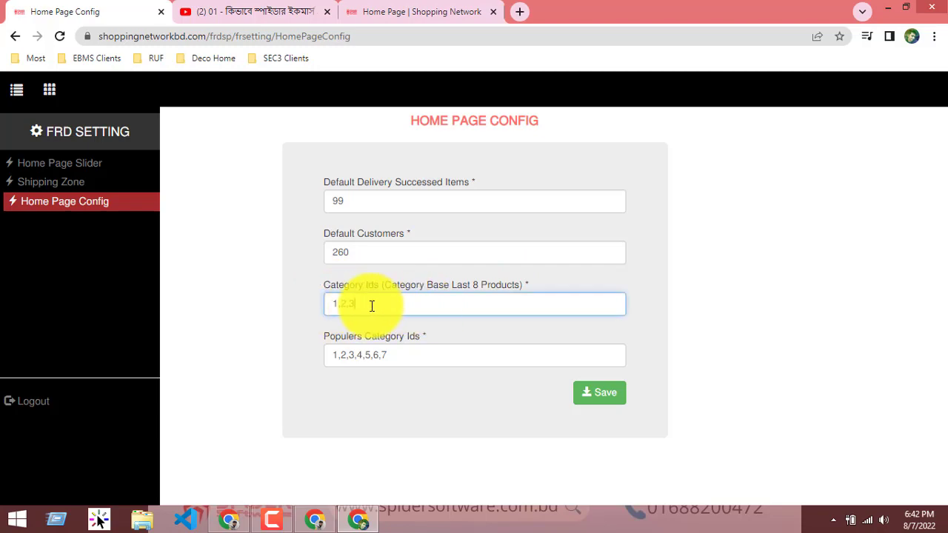
Step: Check the storefront home page's category-based product sections and special offers against the configured category IDs
{"action": "left_click", "coordinate": [278, 9]}
{"action": "left_click", "coordinate": [412, 12]}
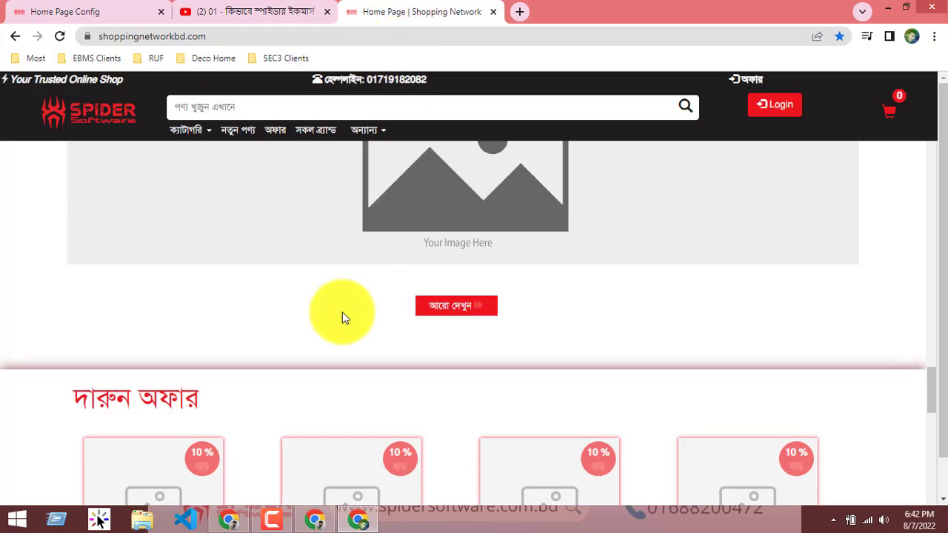
{"action": "scroll", "coordinate": [318, 346], "scroll_direction": "down", "scroll_amount": 5}
{"action": "scroll", "coordinate": [317, 348], "scroll_direction": "down", "scroll_amount": 3}
{"action": "scroll", "coordinate": [286, 363], "scroll_direction": "up", "scroll_amount": 9}
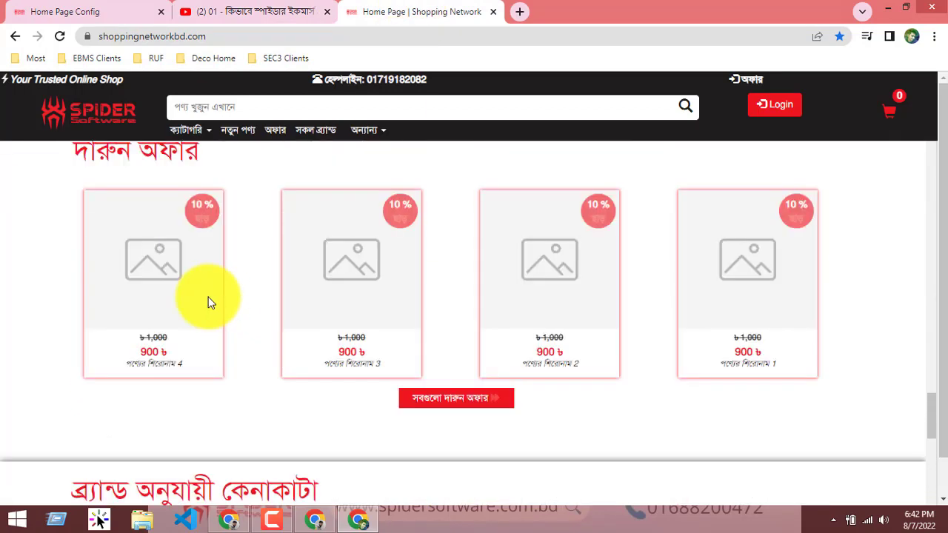
{"action": "scroll", "coordinate": [201, 295], "scroll_direction": "up", "scroll_amount": 12}
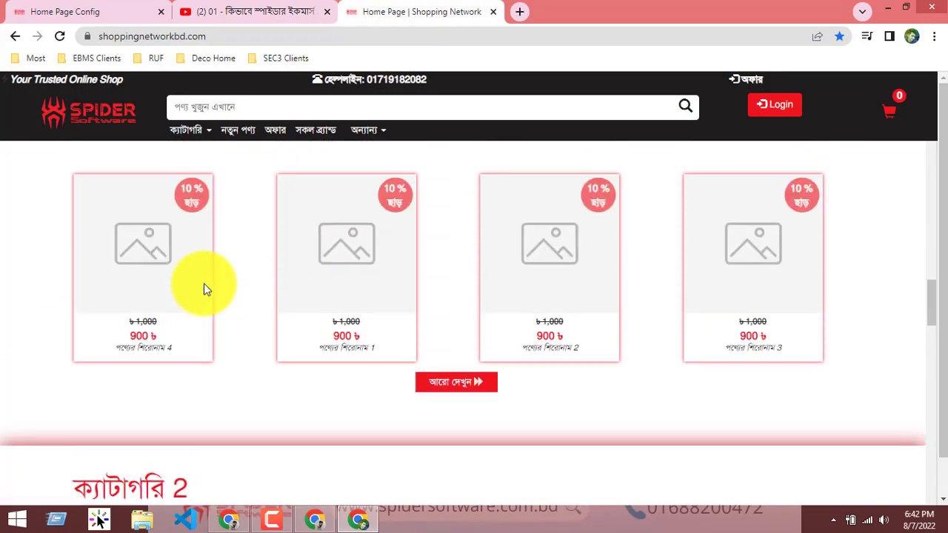
{"action": "scroll", "coordinate": [198, 239], "scroll_direction": "down", "scroll_amount": 3}
Step: Set the Category Ids for the category-based last 8 products to 3,1,2 in Home Page Config and save
{"action": "left_click", "coordinate": [145, 9]}
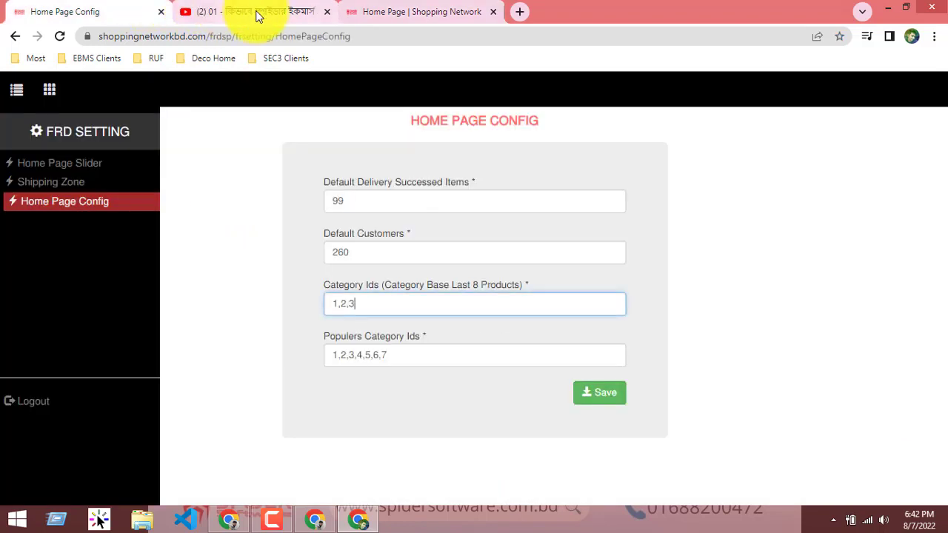
{"action": "right_click", "coordinate": [351, 306]}
{"action": "left_click", "coordinate": [331, 308]}
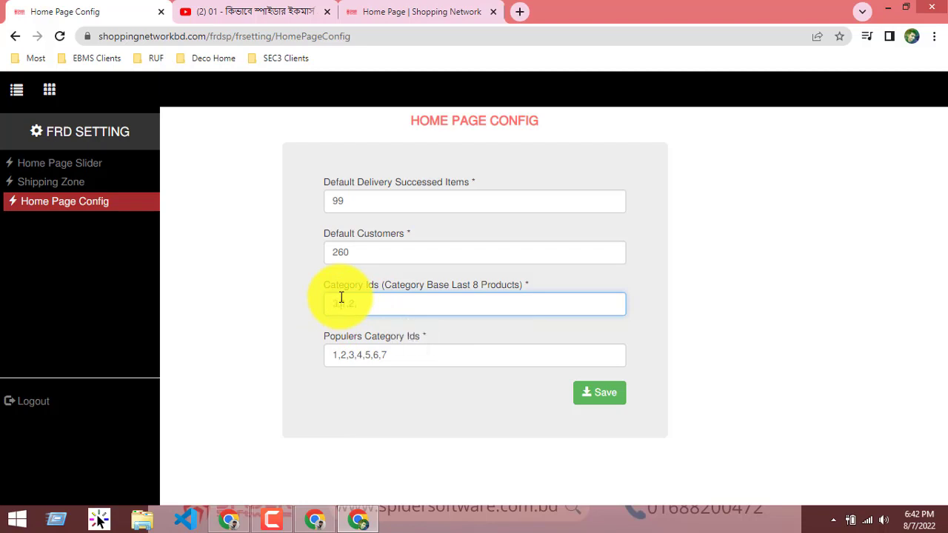
{"action": "key", "text": "BackSpace"}
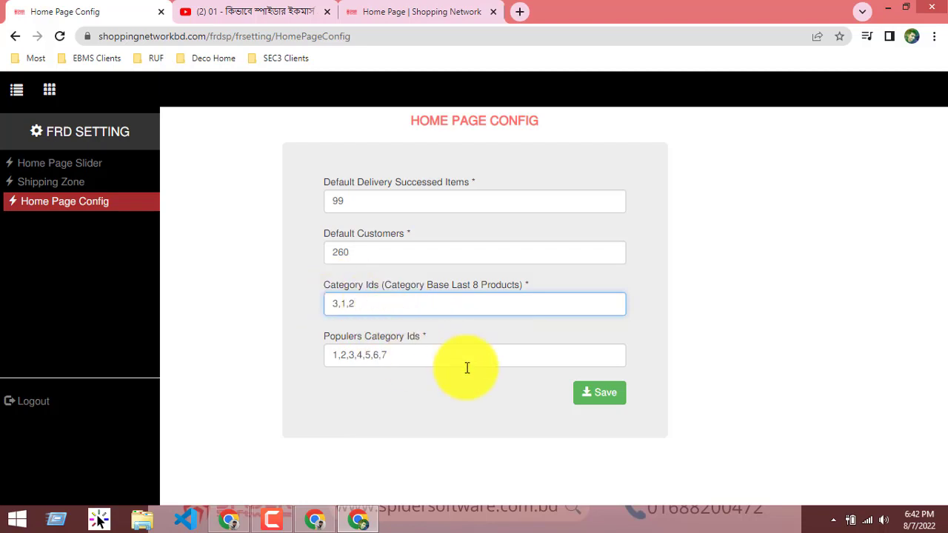
{"action": "left_click", "coordinate": [610, 398]}
{"action": "left_click", "coordinate": [597, 350]}
{"action": "left_click", "coordinate": [598, 357]}
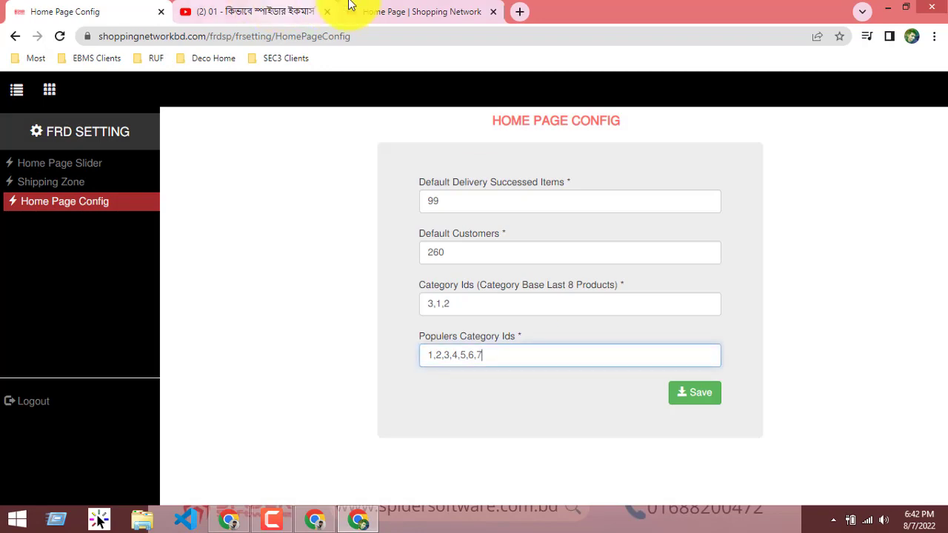
Step: Reload the storefront home page and look through its new arrivals and top sales sections
{"action": "left_click", "coordinate": [351, 8]}
{"action": "left_click", "coordinate": [59, 37]}
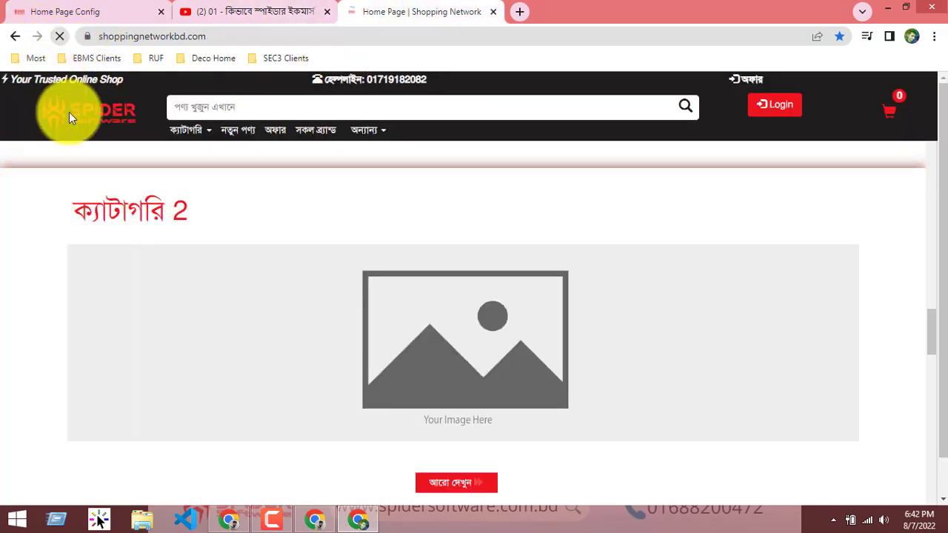
{"action": "scroll", "coordinate": [164, 306], "scroll_direction": "down", "scroll_amount": 3}
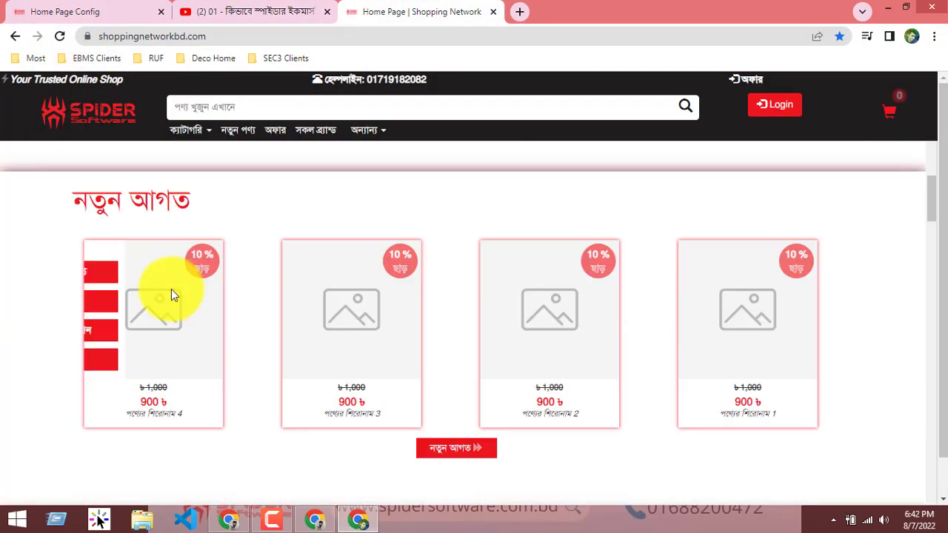
{"action": "scroll", "coordinate": [153, 254], "scroll_direction": "up", "scroll_amount": 2}
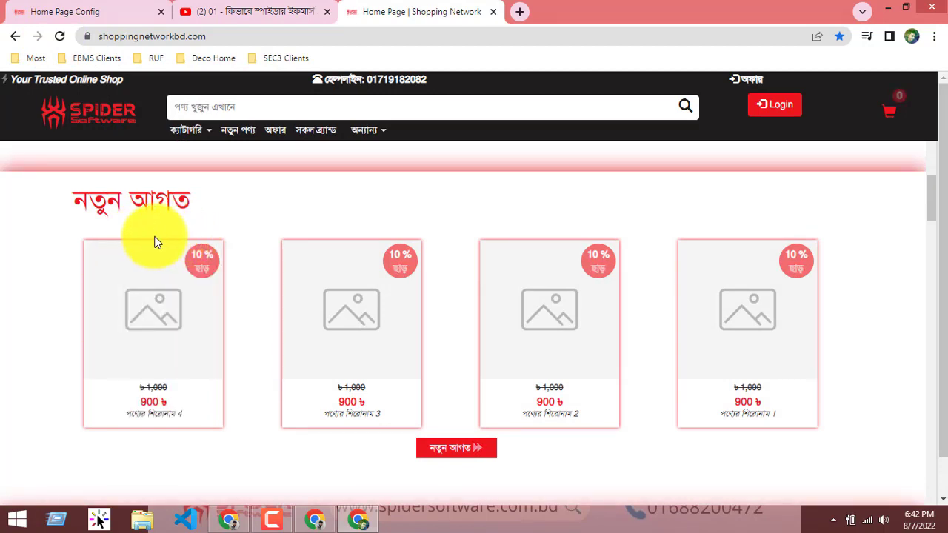
{"action": "scroll", "coordinate": [203, 288], "scroll_direction": "down", "scroll_amount": 4}
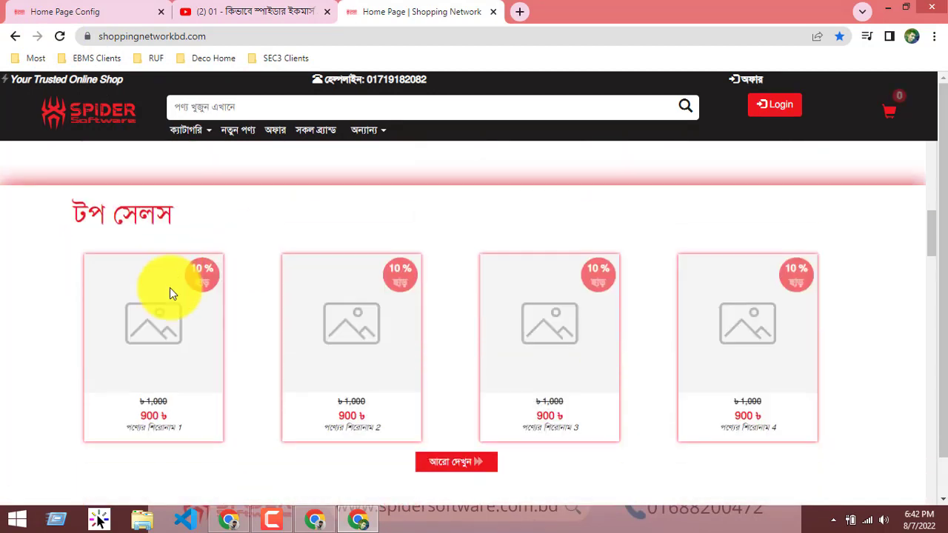
{"action": "triple_click", "coordinate": [178, 195]}
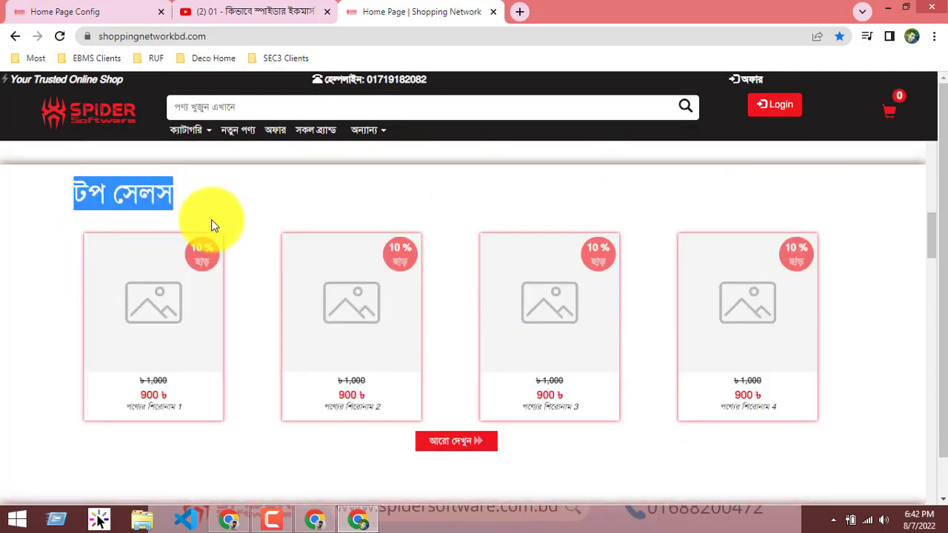
{"action": "scroll", "coordinate": [186, 235], "scroll_direction": "down", "scroll_amount": 1}
Step: Check the order of the home page's category sections between top sales and the special offers
{"action": "scroll", "coordinate": [131, 241], "scroll_direction": "down", "scroll_amount": 3}
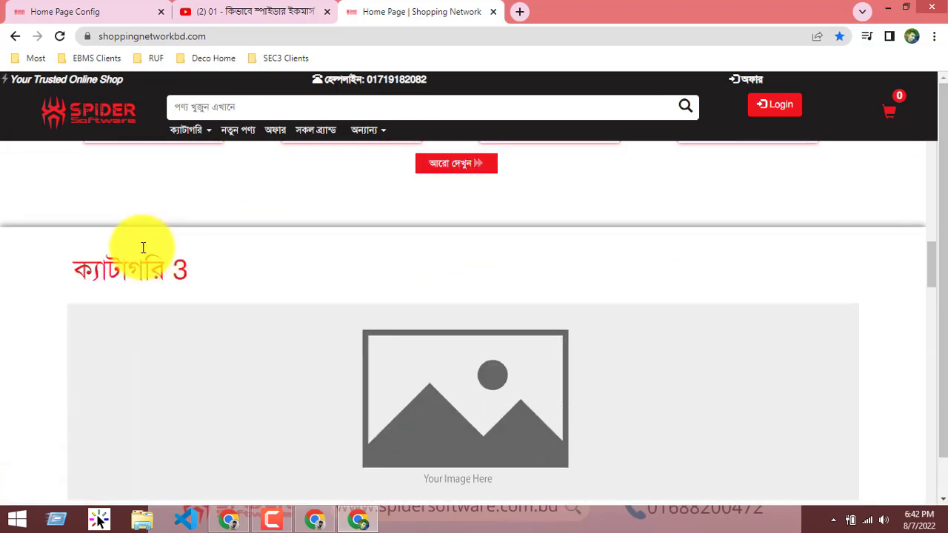
{"action": "triple_click", "coordinate": [226, 205]}
{"action": "left_click", "coordinate": [219, 212]}
{"action": "scroll", "coordinate": [190, 256], "scroll_direction": "up", "scroll_amount": 10}
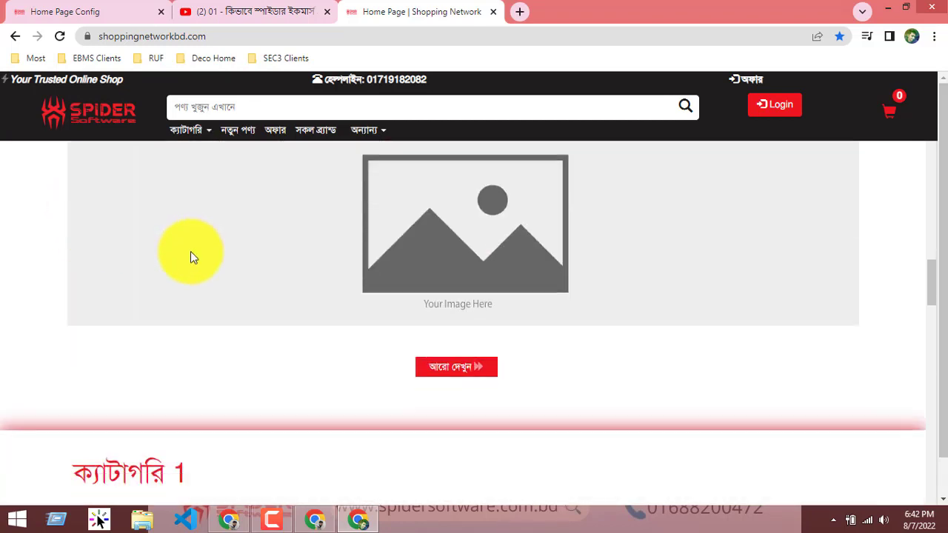
{"action": "scroll", "coordinate": [190, 256], "scroll_direction": "down", "scroll_amount": 3}
{"action": "triple_click", "coordinate": [205, 261]}
{"action": "scroll", "coordinate": [205, 262], "scroll_direction": "down", "scroll_amount": 2}
{"action": "scroll", "coordinate": [126, 362], "scroll_direction": "down", "scroll_amount": 3}
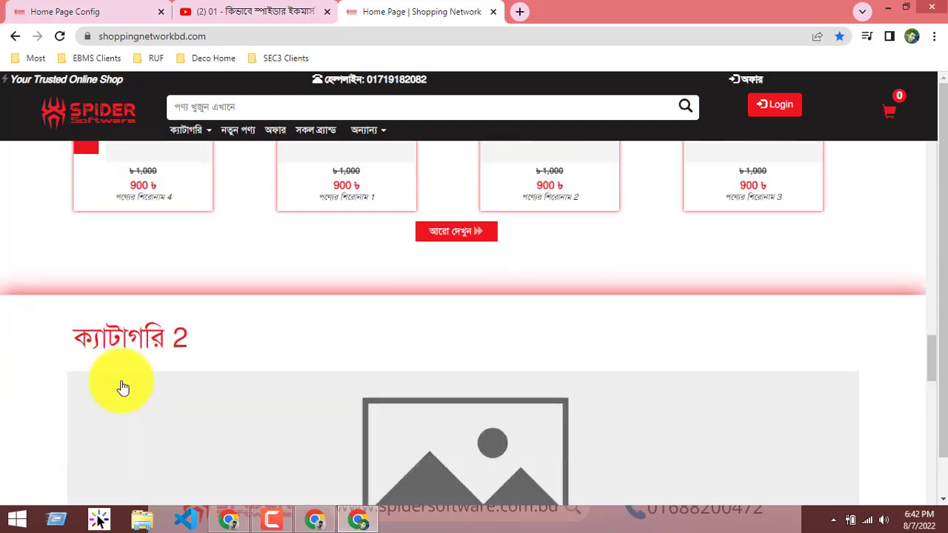
{"action": "triple_click", "coordinate": [112, 267]}
{"action": "scroll", "coordinate": [178, 345], "scroll_direction": "down", "scroll_amount": 3}
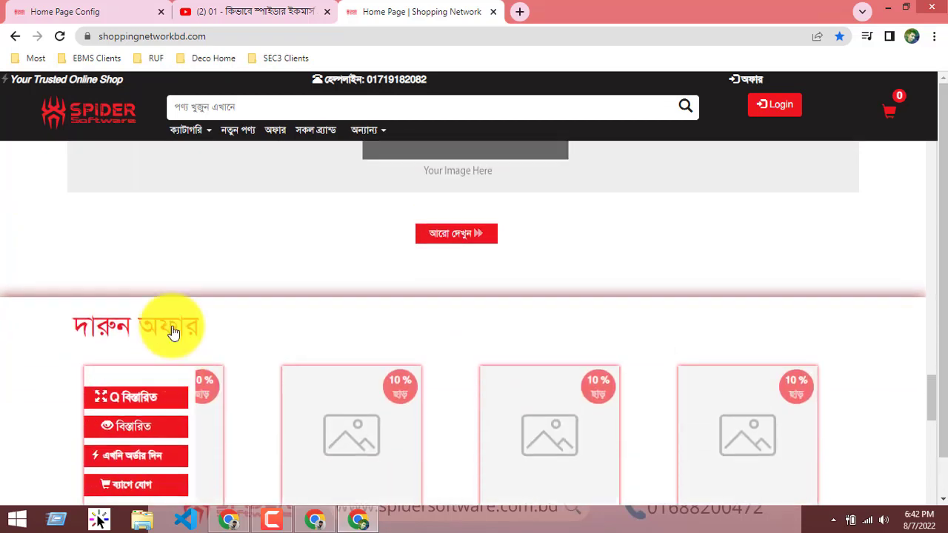
{"action": "scroll", "coordinate": [222, 311], "scroll_direction": "up", "scroll_amount": 10}
{"action": "scroll", "coordinate": [177, 271], "scroll_direction": "down", "scroll_amount": 5}
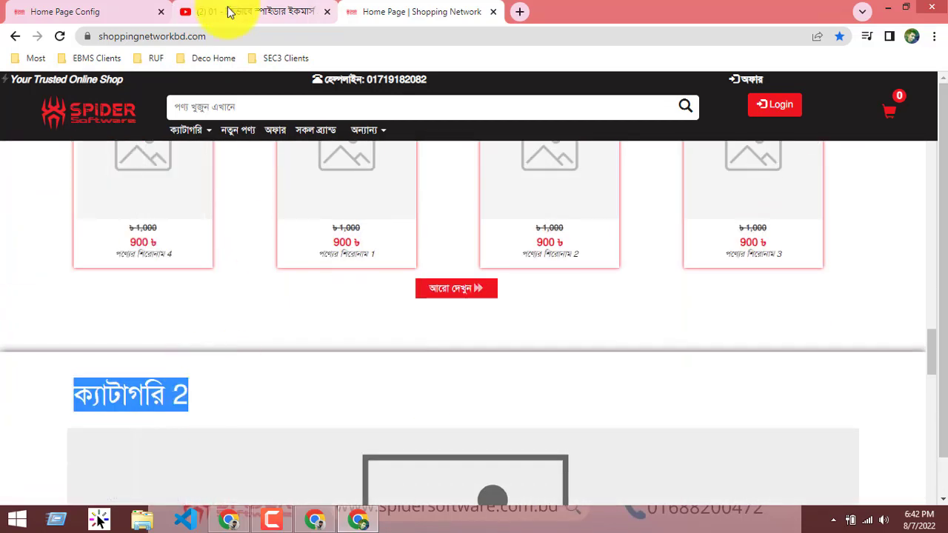
Step: Recheck the Category Ids field in Home Page Config and examine the storefront's popular categories section
{"action": "left_click", "coordinate": [233, 10]}
{"action": "left_click", "coordinate": [95, 11]}
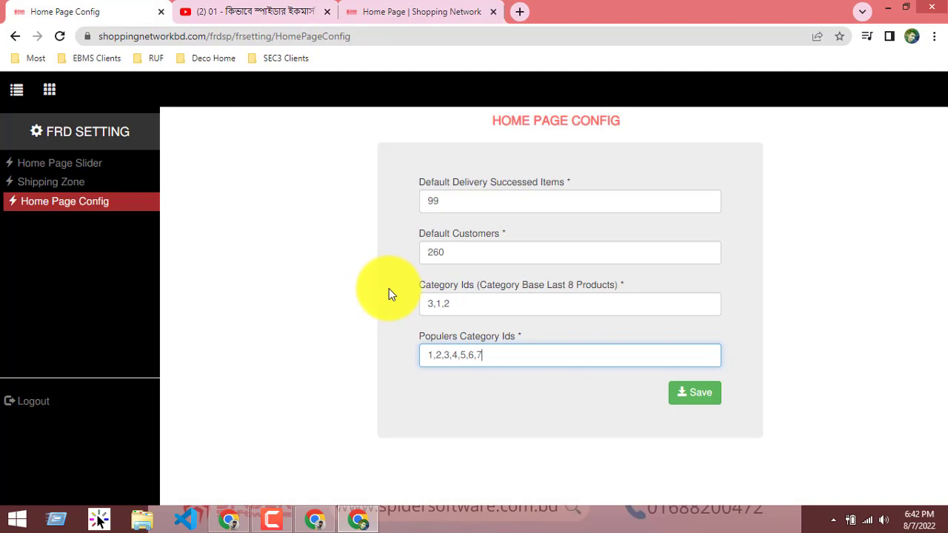
{"action": "left_click", "coordinate": [473, 308]}
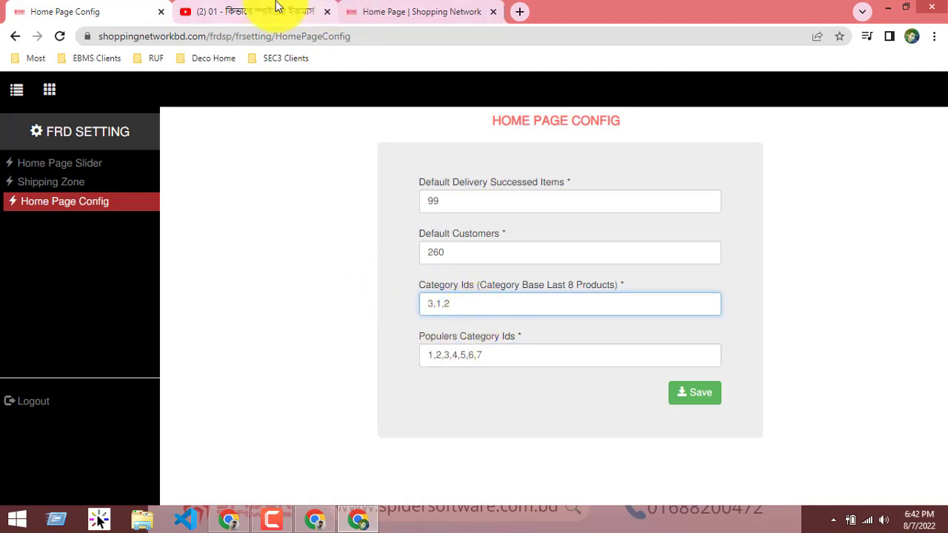
{"action": "left_click", "coordinate": [275, 6]}
{"action": "left_click", "coordinate": [351, 12]}
{"action": "scroll", "coordinate": [386, 297], "scroll_direction": "up", "scroll_amount": 10}
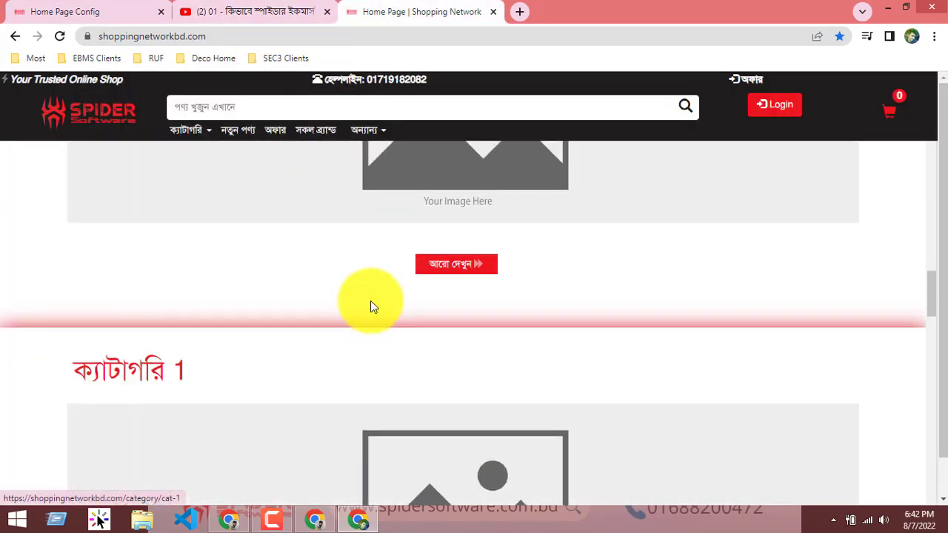
{"action": "scroll", "coordinate": [371, 301], "scroll_direction": "up", "scroll_amount": 10}
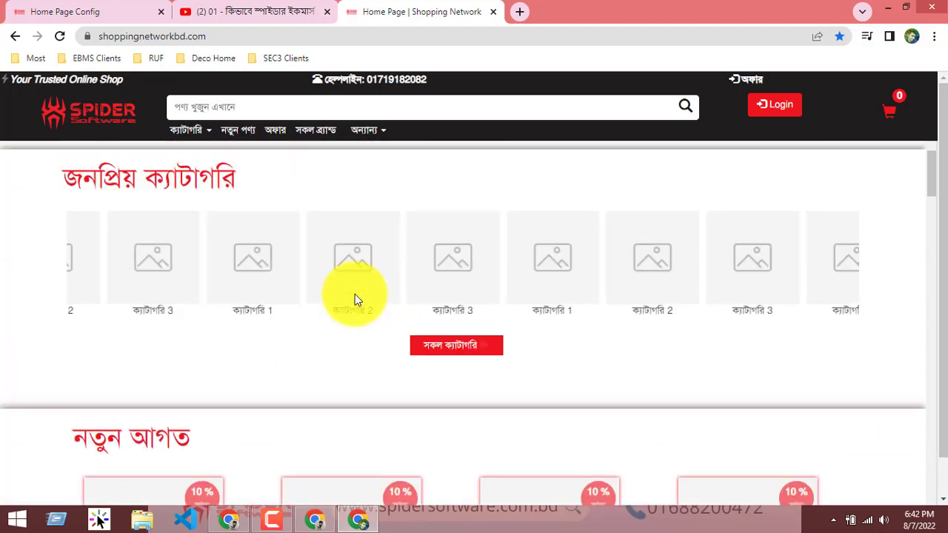
{"action": "scroll", "coordinate": [354, 300], "scroll_direction": "up", "scroll_amount": 2}
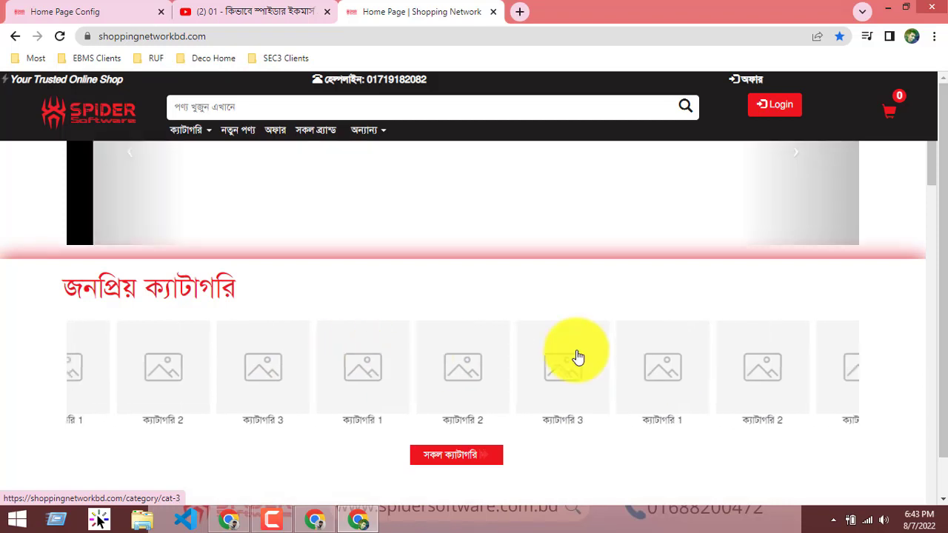
Step: Compare the Populers Category Ids field in Home Page Config with the storefront's popular categories carousel
{"action": "left_click", "coordinate": [138, 9]}
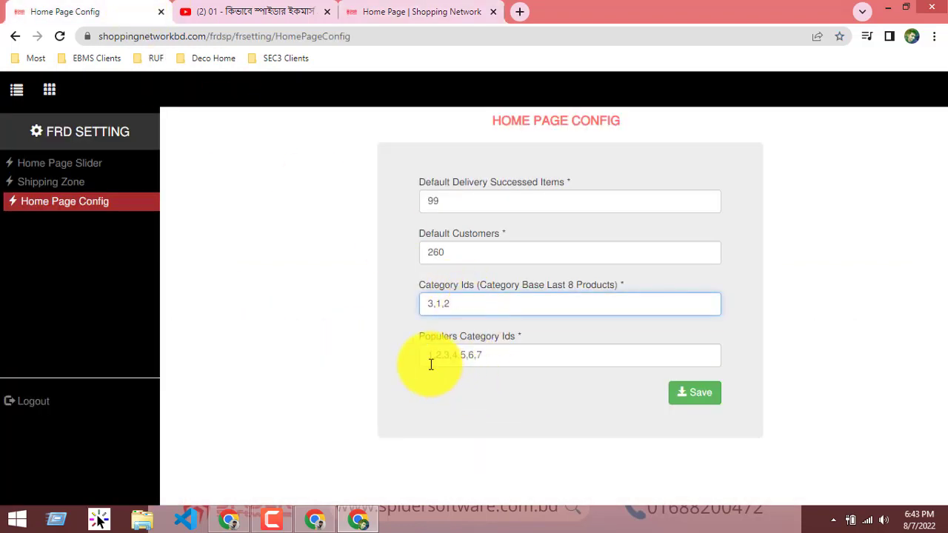
{"action": "triple_click", "coordinate": [482, 338]}
{"action": "left_click", "coordinate": [513, 343]}
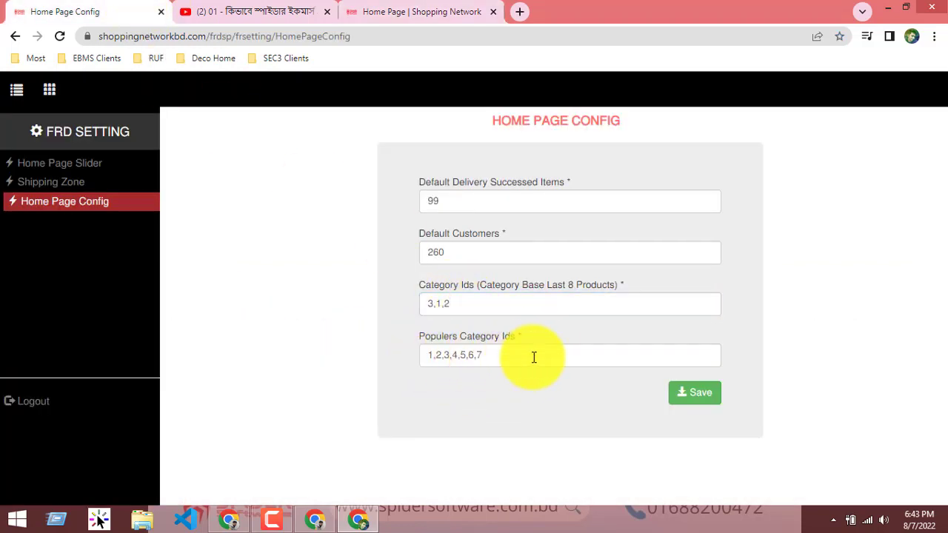
{"action": "left_click_drag", "start_coordinate": [439, 358], "coordinate": [481, 357]}
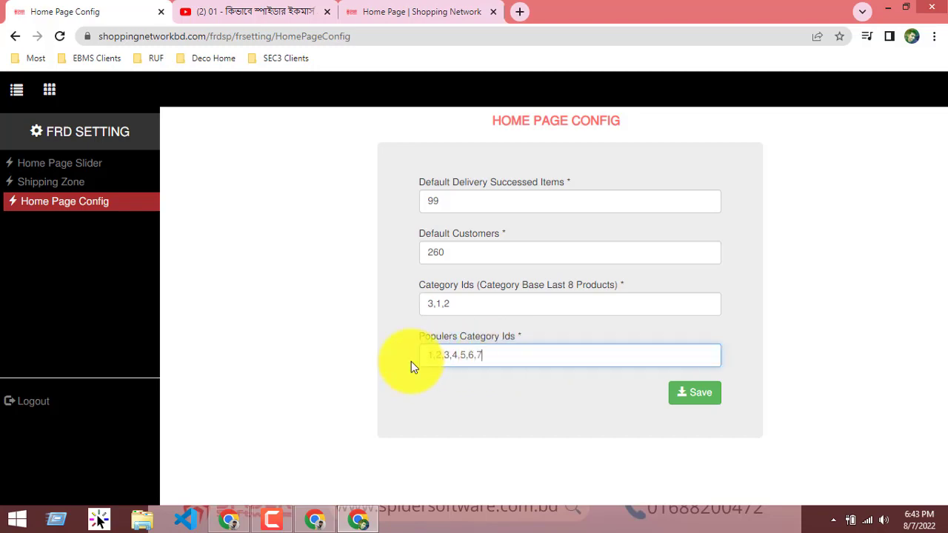
{"action": "left_click", "coordinate": [266, 11]}
{"action": "left_click", "coordinate": [385, 11]}
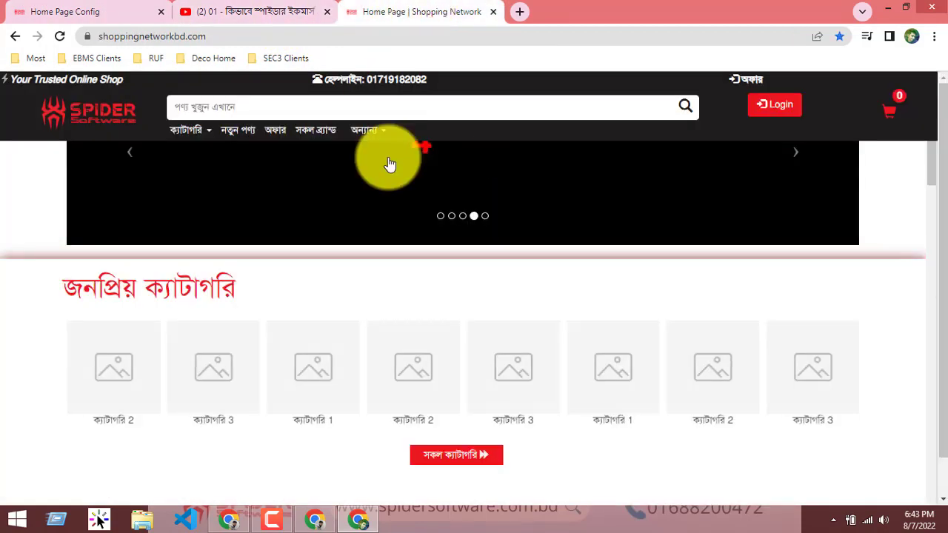
{"action": "left_click", "coordinate": [104, 10]}
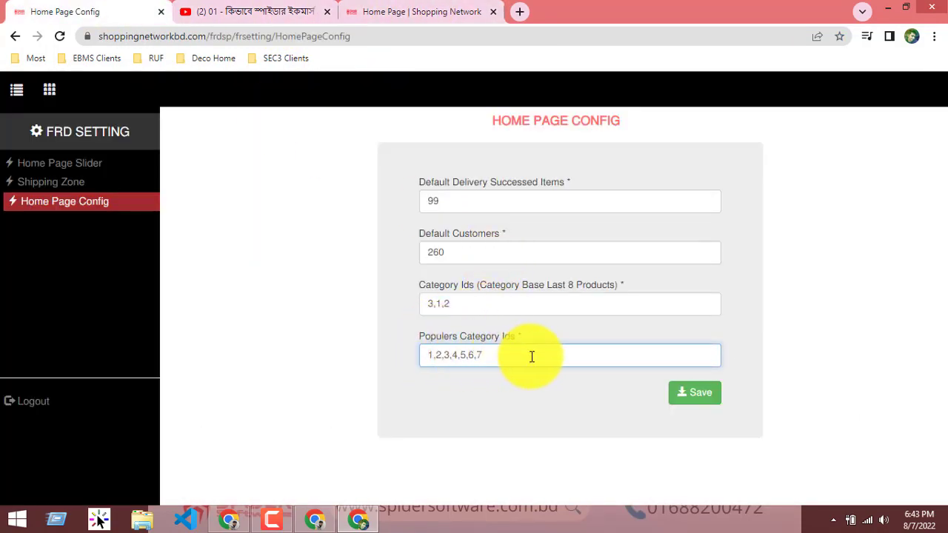
{"action": "left_click", "coordinate": [411, 9]}
{"action": "left_click", "coordinate": [234, 11]}
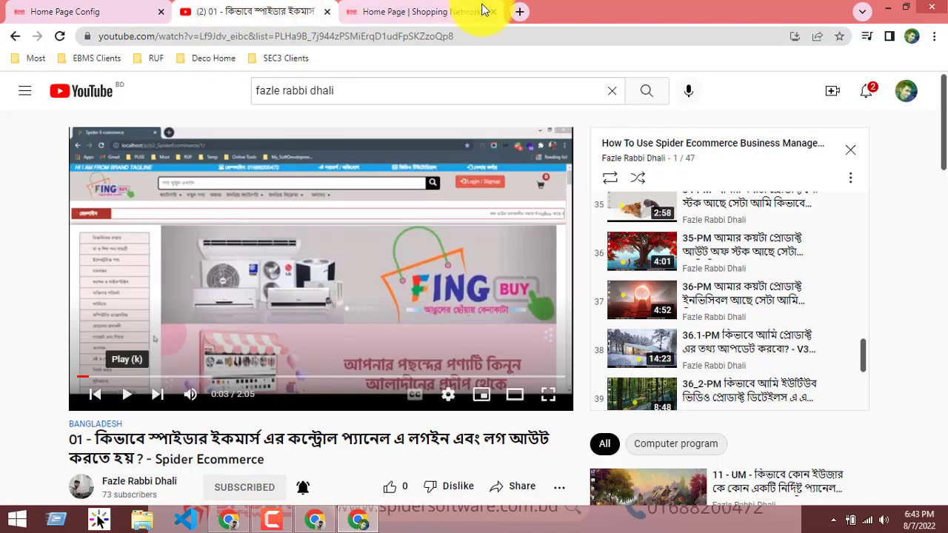
{"action": "left_click", "coordinate": [482, 10]}
{"action": "left_click", "coordinate": [135, 9]}
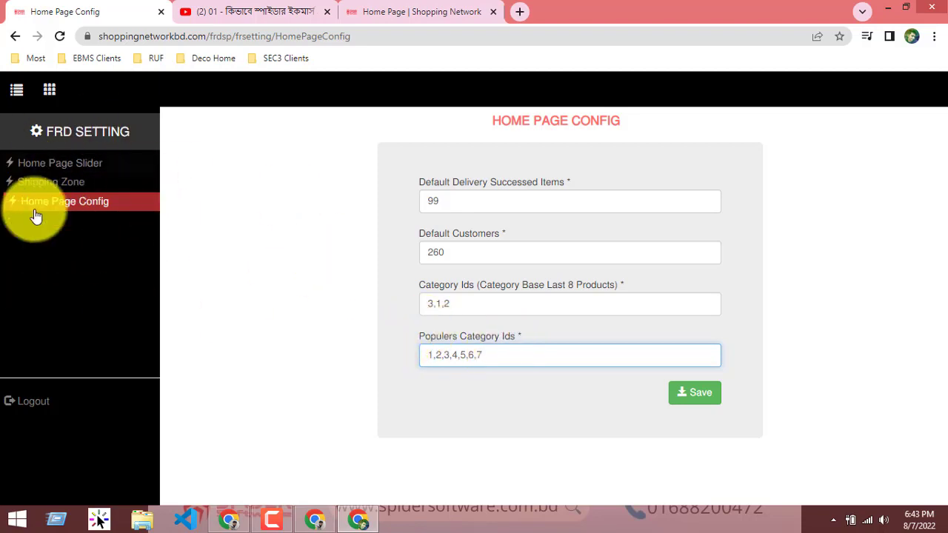
Step: Return to the overview of all admin panels and open the FRD Setting dashboard
{"action": "left_click", "coordinate": [49, 89]}
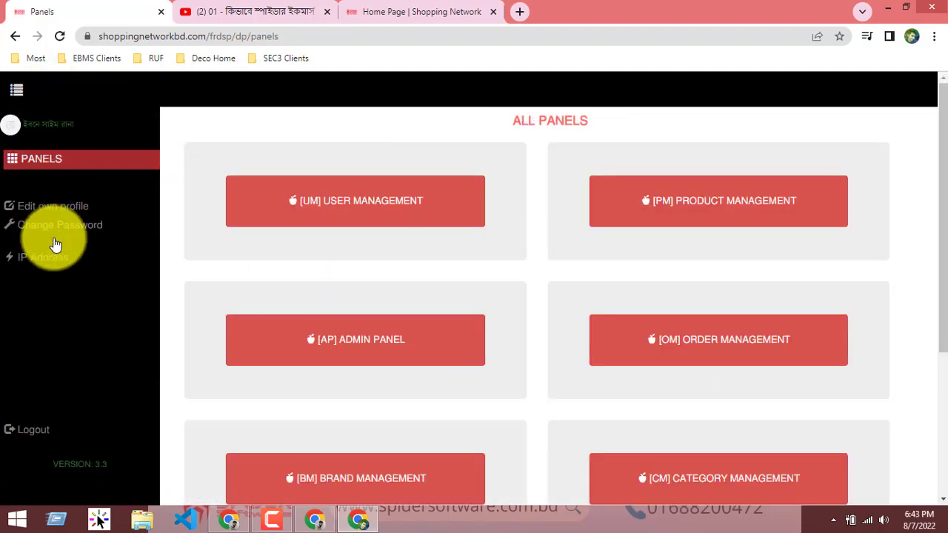
{"action": "scroll", "coordinate": [383, 393], "scroll_direction": "down", "scroll_amount": 3}
{"action": "left_click", "coordinate": [392, 396]}
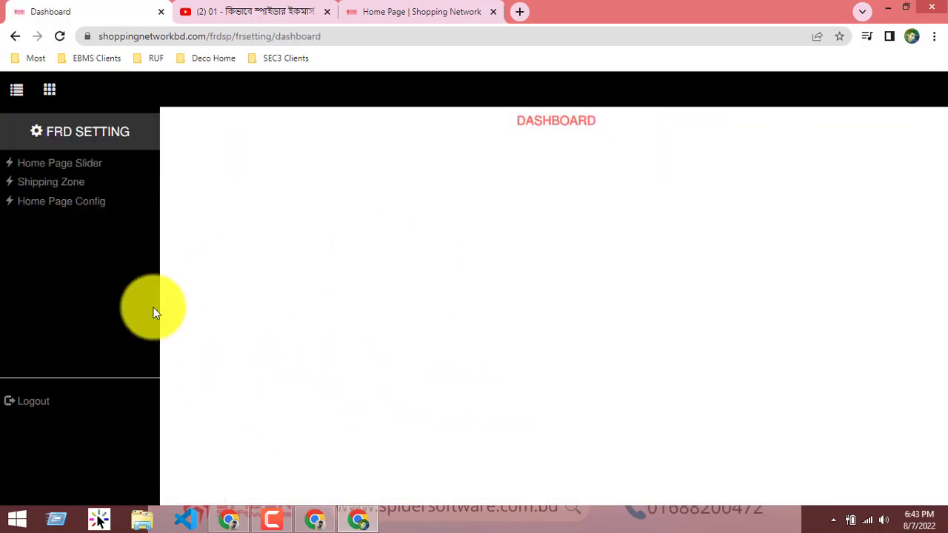
Step: Look through all admin panels and open the Add Categories page in Category Management
{"action": "left_click", "coordinate": [49, 89]}
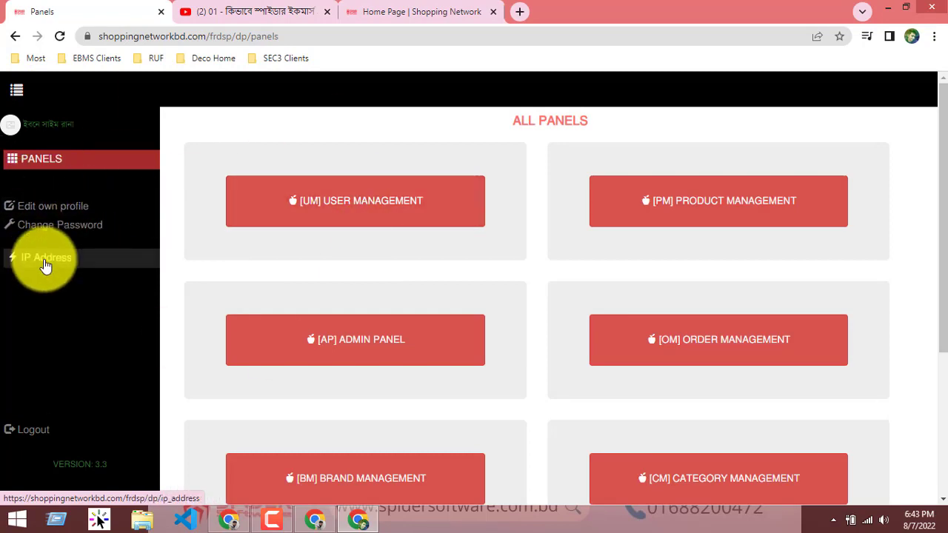
{"action": "scroll", "coordinate": [222, 385], "scroll_direction": "down", "scroll_amount": 3}
{"action": "scroll", "coordinate": [296, 398], "scroll_direction": "up", "scroll_amount": 3}
{"action": "scroll", "coordinate": [814, 403], "scroll_direction": "down", "scroll_amount": 1}
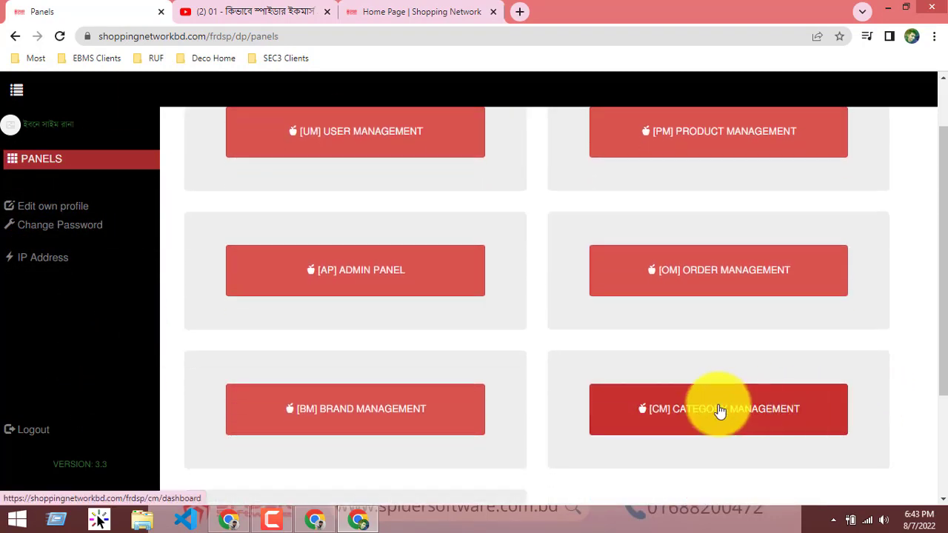
{"action": "scroll", "coordinate": [670, 385], "scroll_direction": "down", "scroll_amount": 2}
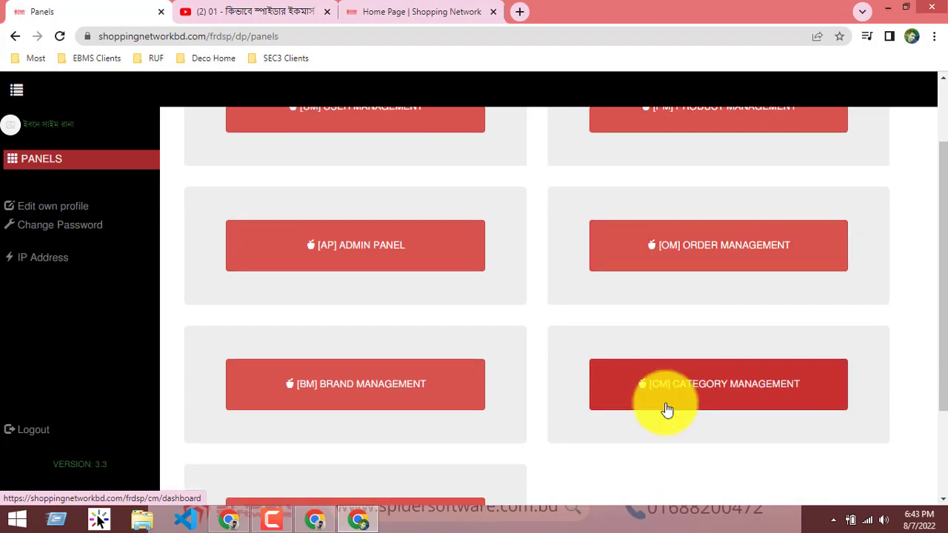
{"action": "left_click", "coordinate": [717, 271]}
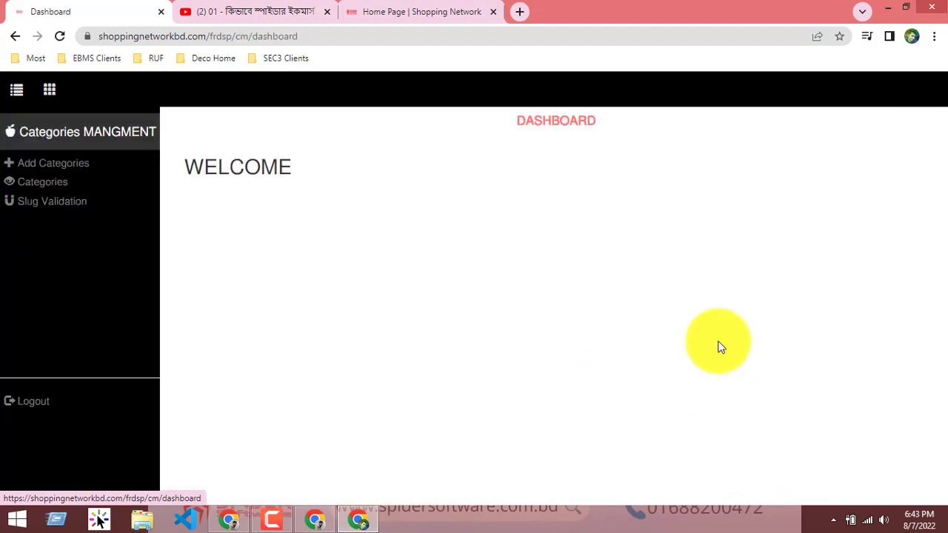
{"action": "left_click", "coordinate": [59, 164]}
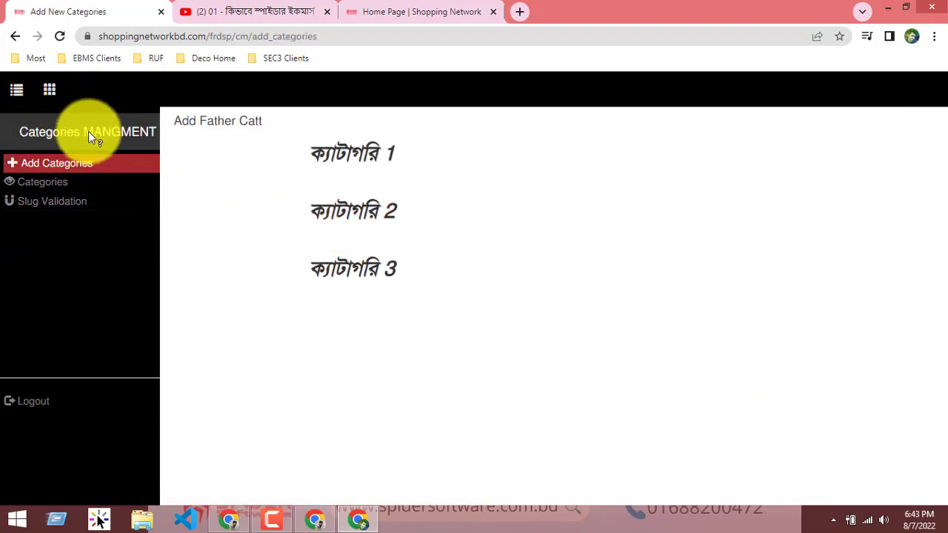
Step: Open the Add New Product page in Product Management and check its father category selector
{"action": "left_click", "coordinate": [49, 89]}
{"action": "scroll", "coordinate": [444, 317], "scroll_direction": "down", "scroll_amount": 3}
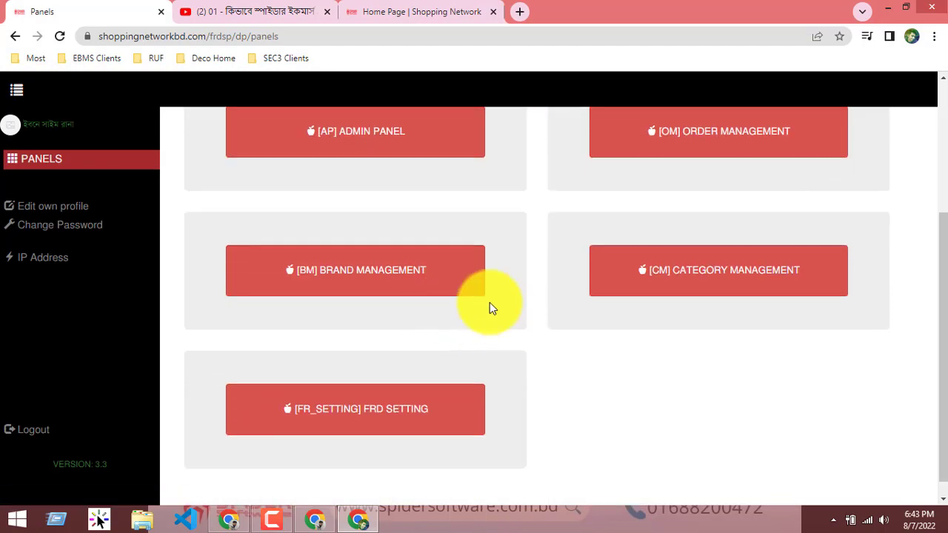
{"action": "scroll", "coordinate": [489, 308], "scroll_direction": "up", "scroll_amount": 3}
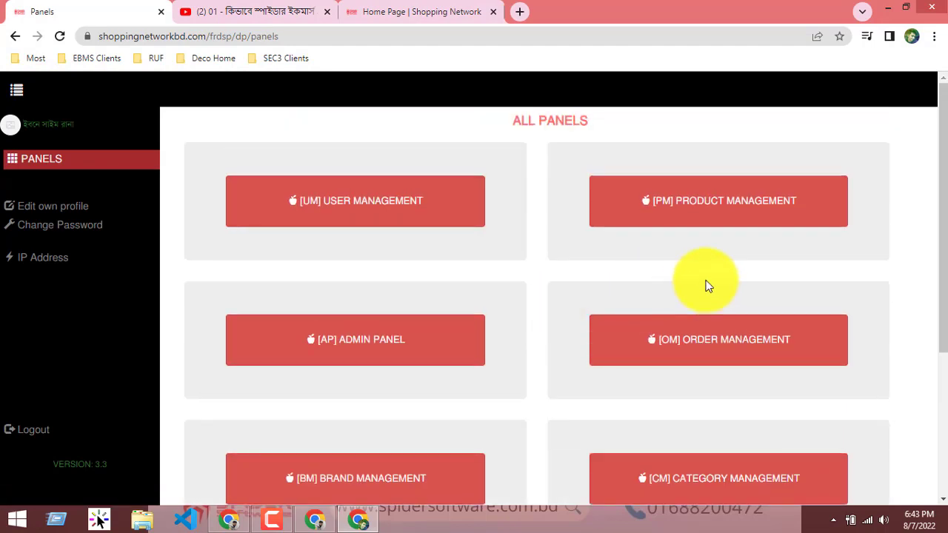
{"action": "left_click", "coordinate": [714, 200]}
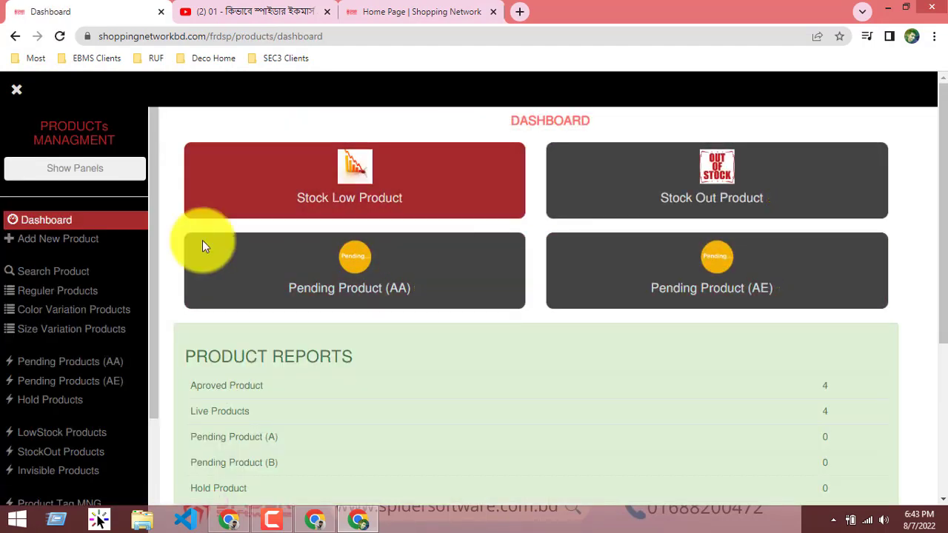
{"action": "left_click", "coordinate": [92, 239]}
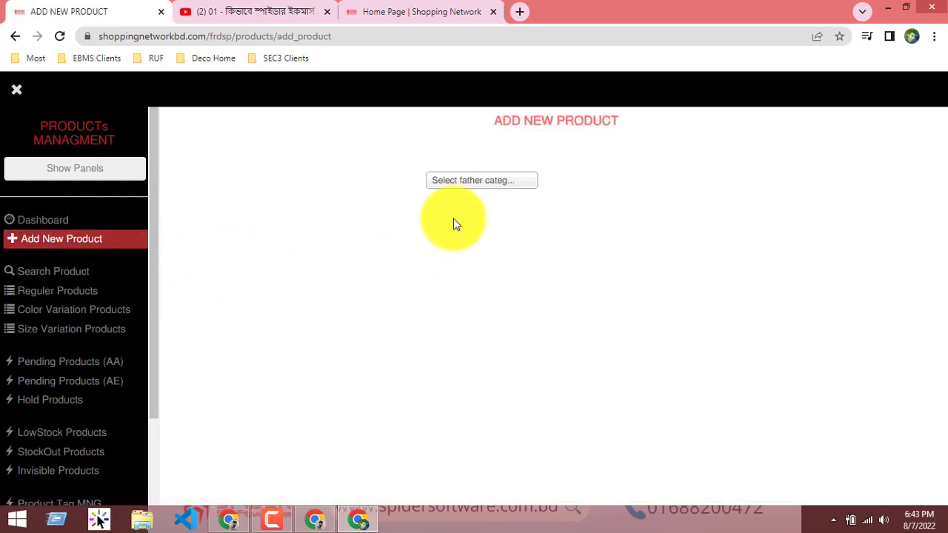
{"action": "left_click", "coordinate": [481, 180]}
{"action": "left_click", "coordinate": [341, 274]}
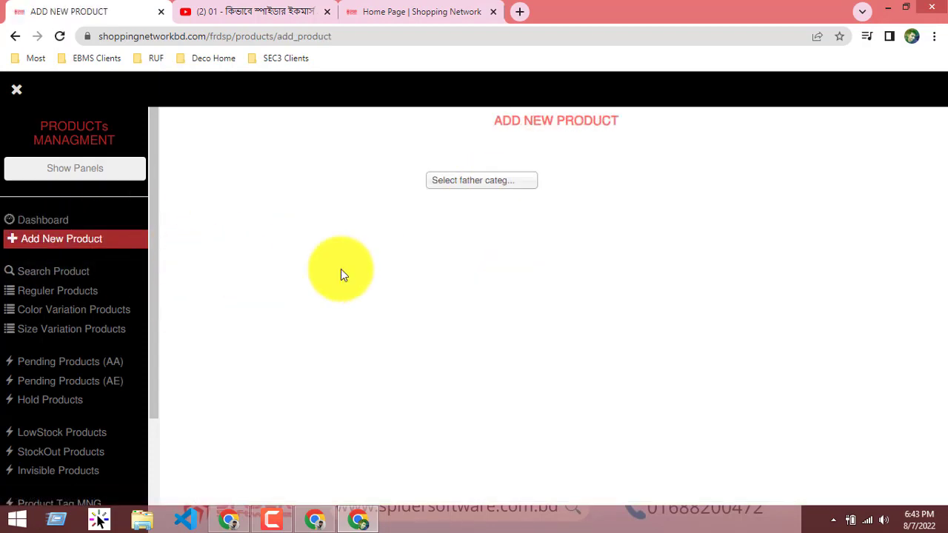
Step: View the popular categories section on the storefront home page
{"action": "left_click", "coordinate": [293, 6]}
{"action": "left_click", "coordinate": [414, 11]}
{"action": "scroll", "coordinate": [228, 325], "scroll_direction": "up", "scroll_amount": 2}
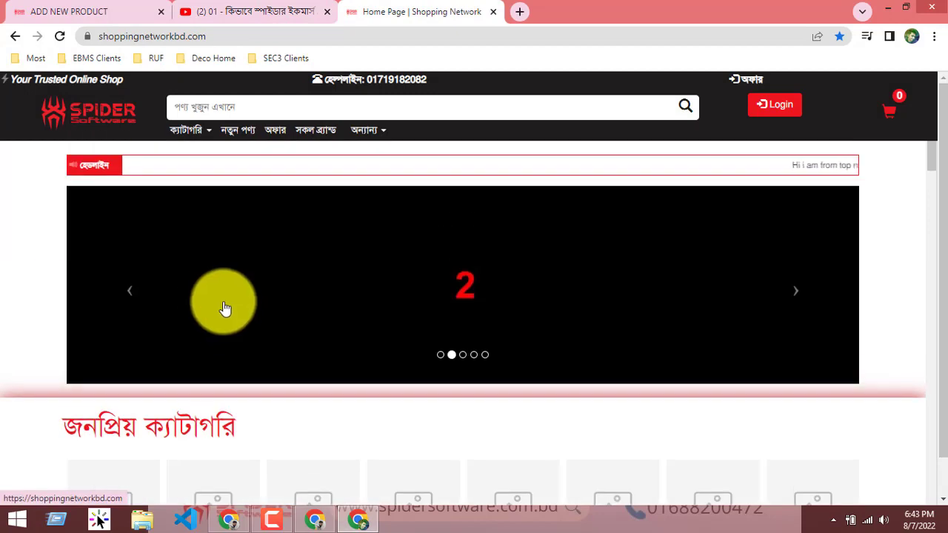
{"action": "scroll", "coordinate": [222, 308], "scroll_direction": "down", "scroll_amount": 5}
{"action": "scroll", "coordinate": [181, 305], "scroll_direction": "up", "scroll_amount": 2}
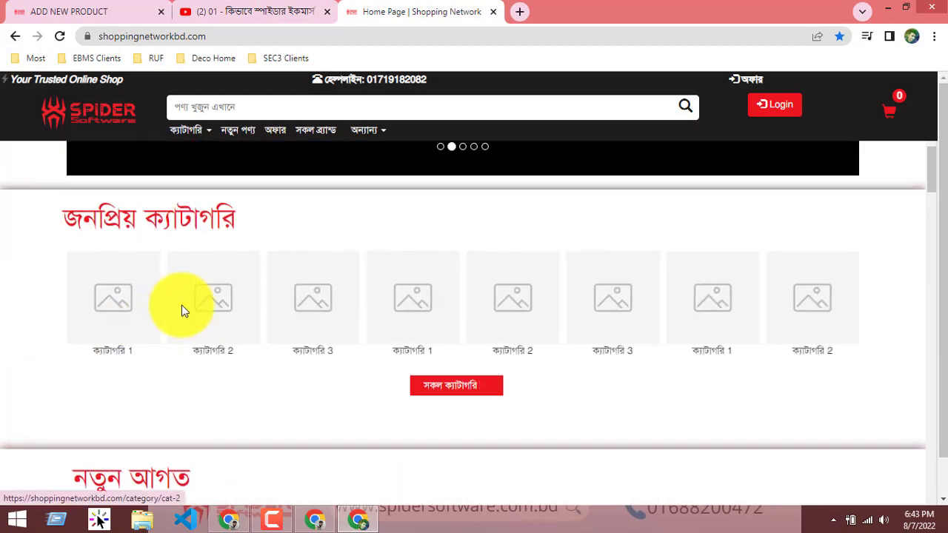
{"action": "left_click", "coordinate": [239, 10]}
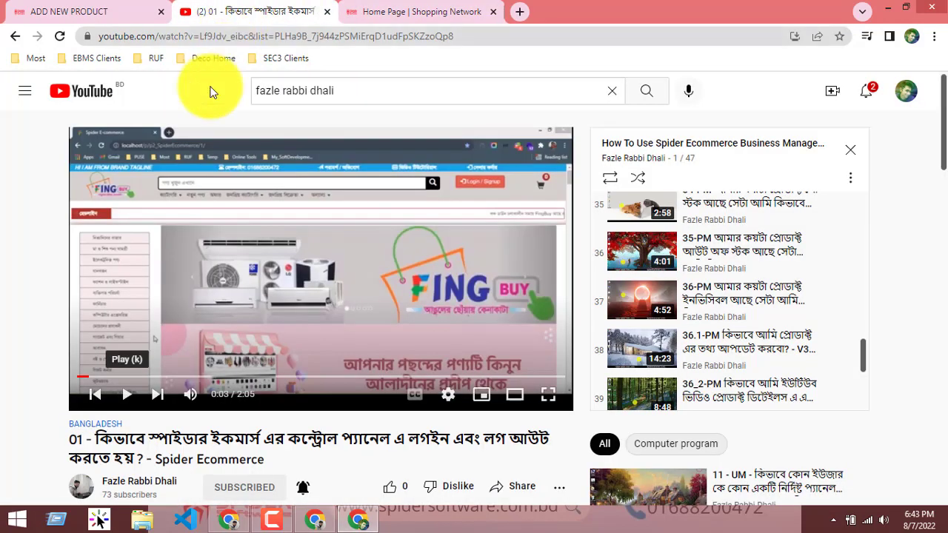
{"action": "left_click", "coordinate": [149, 10]}
{"action": "left_click", "coordinate": [415, 12]}
{"action": "left_click", "coordinate": [238, 10]}
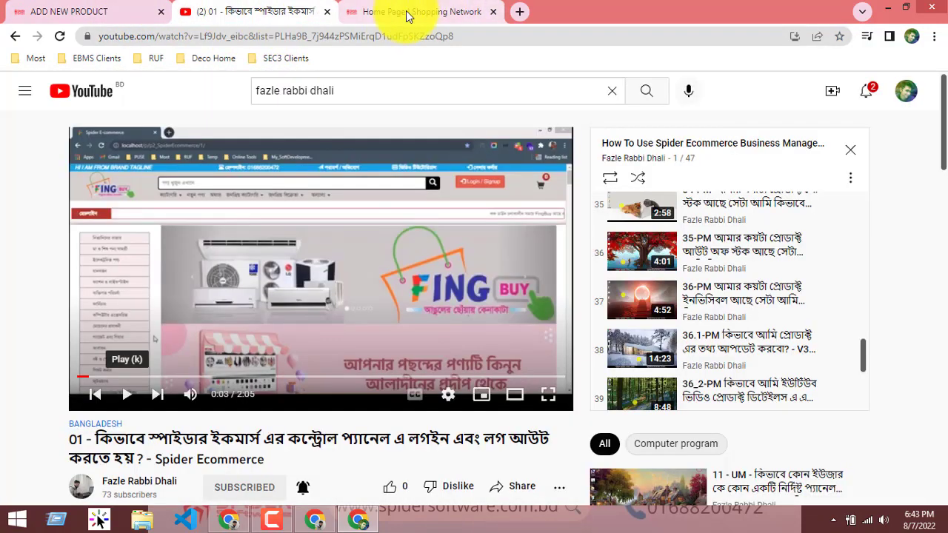
{"action": "left_click", "coordinate": [402, 10]}
{"action": "left_click", "coordinate": [254, 9]}
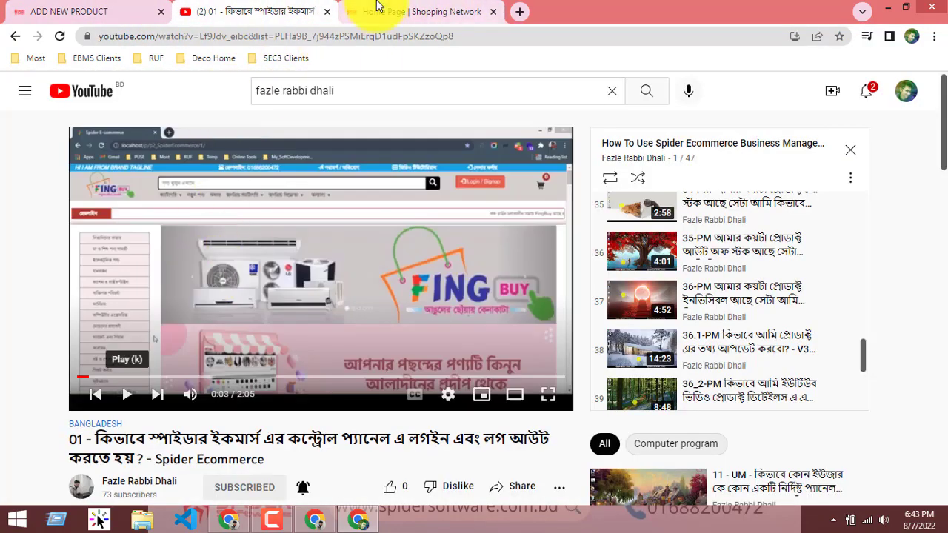
Step: Reload the Add New Product page in the admin panel and show the available father categories
{"action": "left_click", "coordinate": [81, 11]}
{"action": "left_click", "coordinate": [63, 238]}
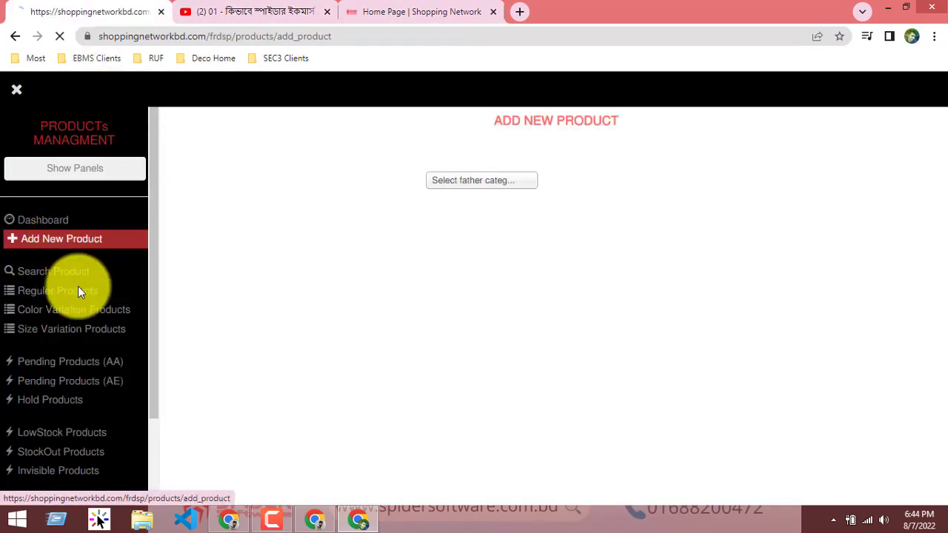
{"action": "scroll", "coordinate": [77, 290], "scroll_direction": "down", "scroll_amount": 3}
{"action": "scroll", "coordinate": [70, 311], "scroll_direction": "up", "scroll_amount": 3}
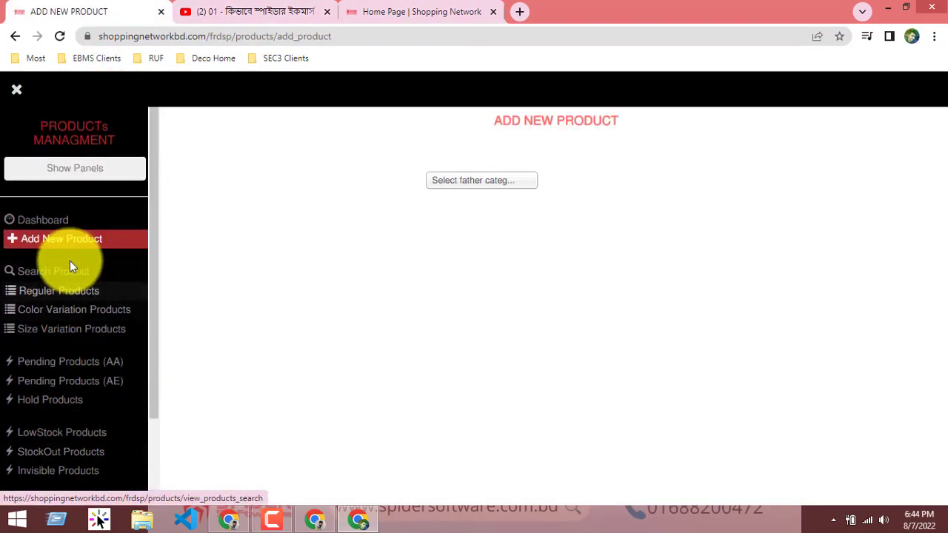
{"action": "left_click", "coordinate": [488, 181]}
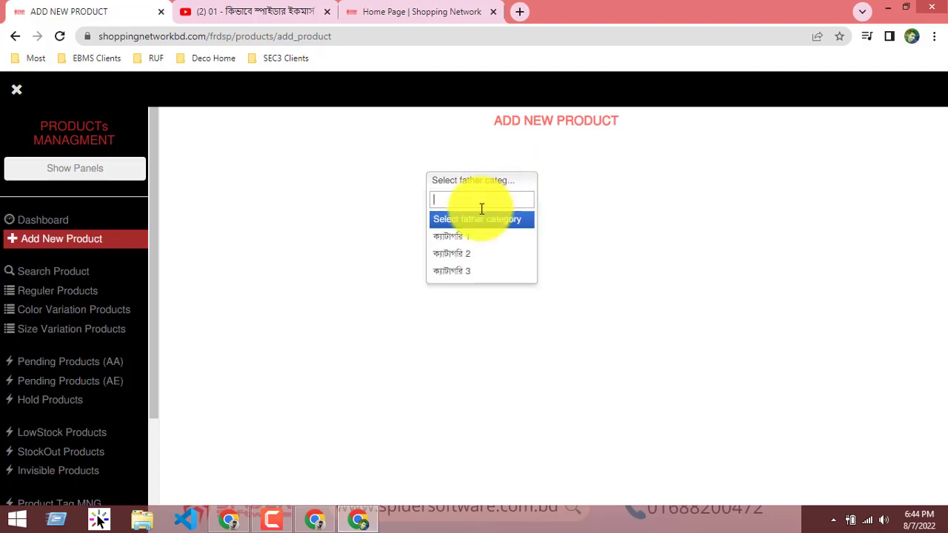
Step: Open the FRD ImgCompress tool from Product Management
{"action": "scroll", "coordinate": [48, 285], "scroll_direction": "down", "scroll_amount": 3}
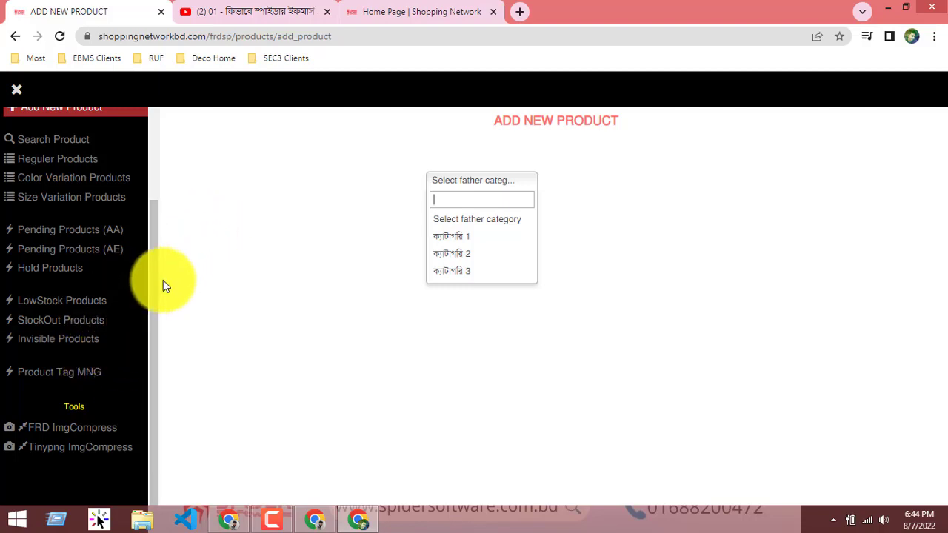
{"action": "scroll", "coordinate": [160, 274], "scroll_direction": "up", "scroll_amount": 2}
{"action": "scroll", "coordinate": [157, 244], "scroll_direction": "down", "scroll_amount": 2}
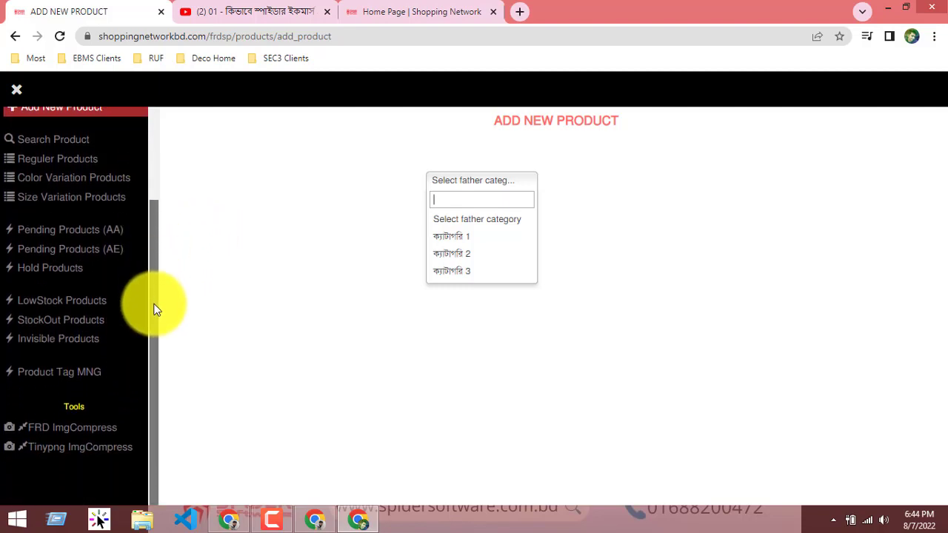
{"action": "left_click", "coordinate": [69, 427]}
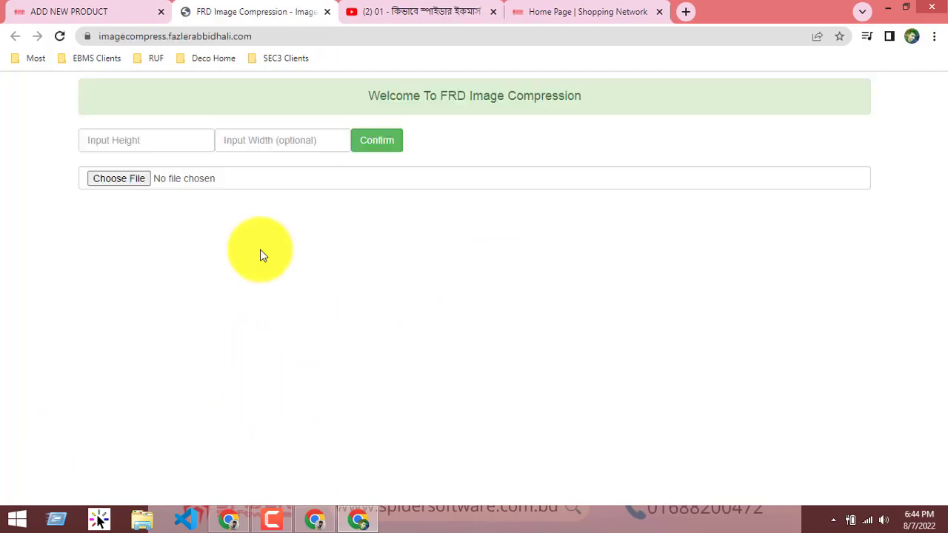